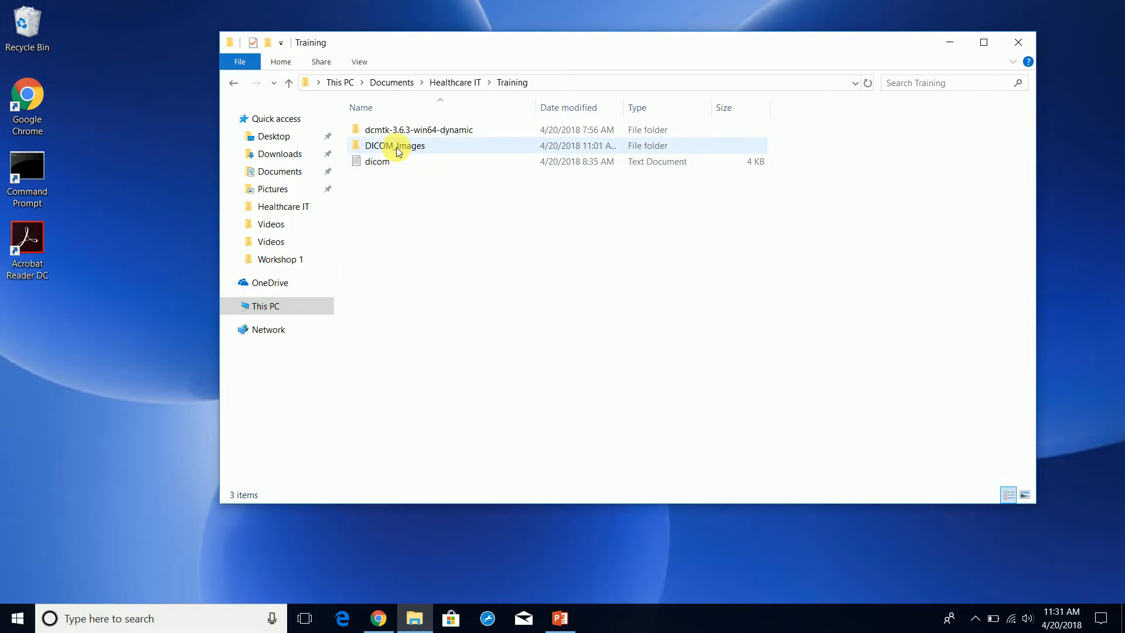
# Open the 0522c0001 folder inside DICOM_Images > Head-Neck Cetuximab-Demo
pyautogui.doubleClick(395, 146)
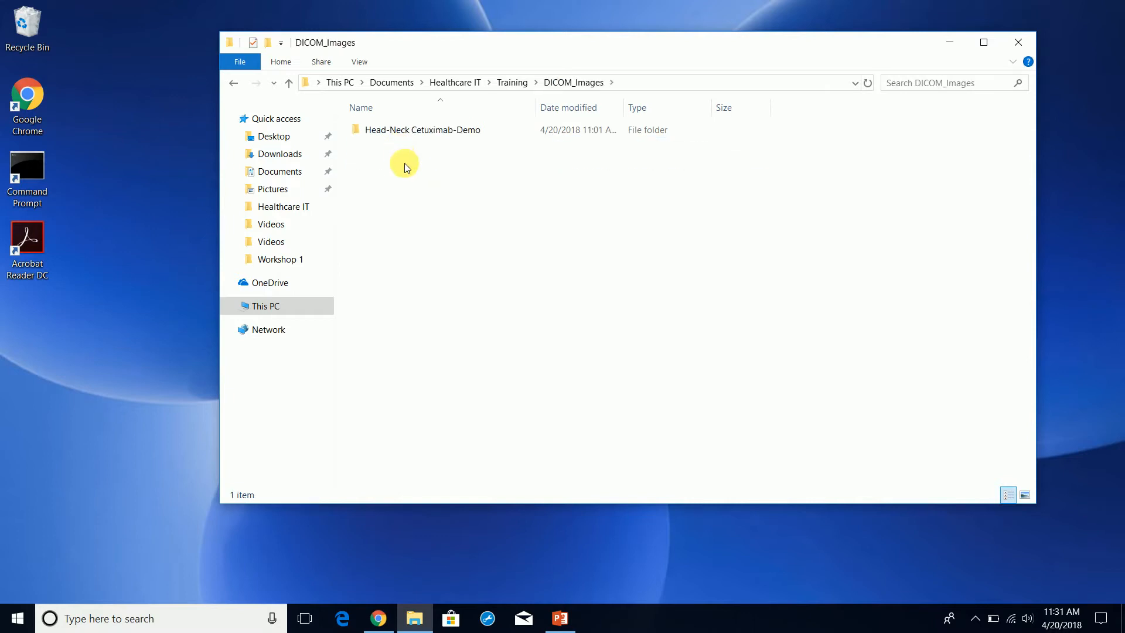
pyautogui.doubleClick(402, 132)
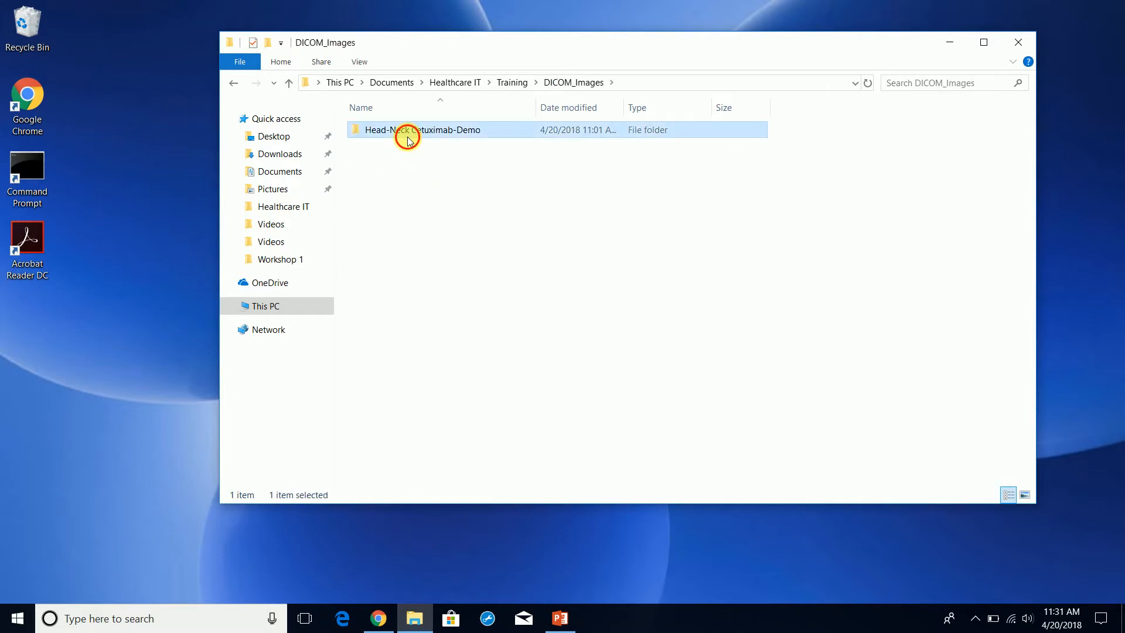
pyautogui.doubleClick(410, 130)
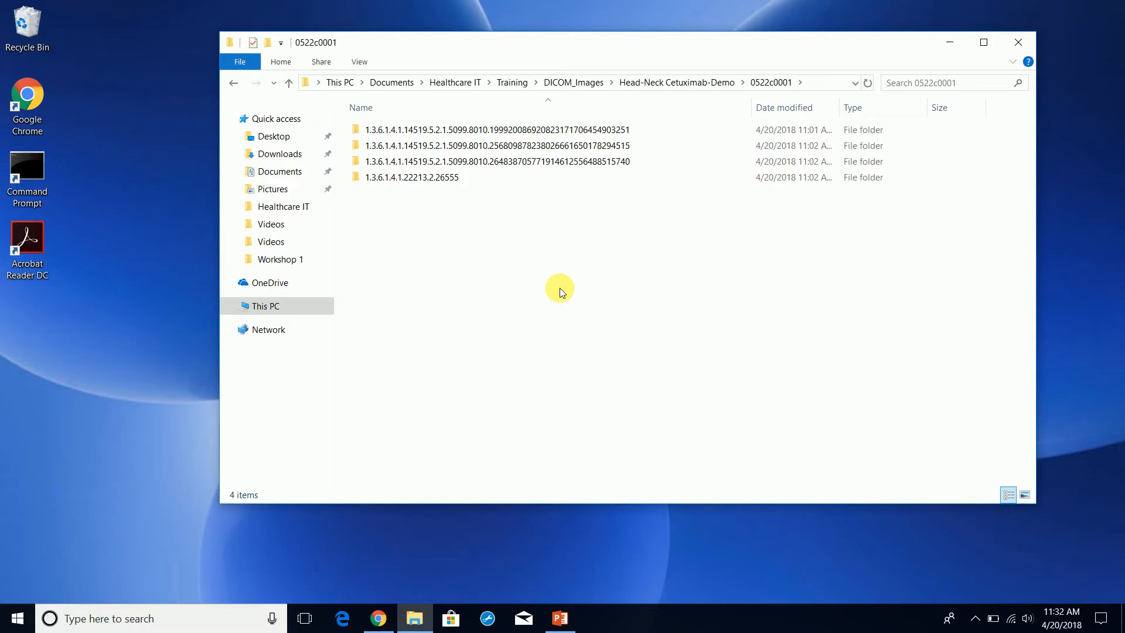
# Switch to Chrome, close the screen recorder page and reopen the NBIA image search from the expired session
pyautogui.click(380, 617)
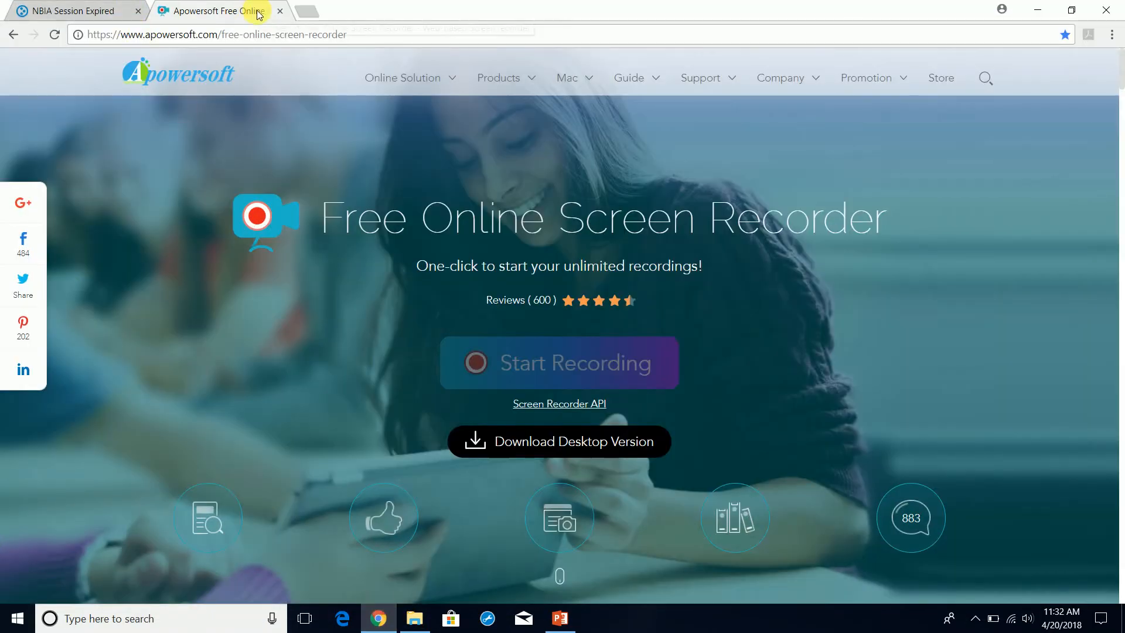
pyautogui.click(280, 11)
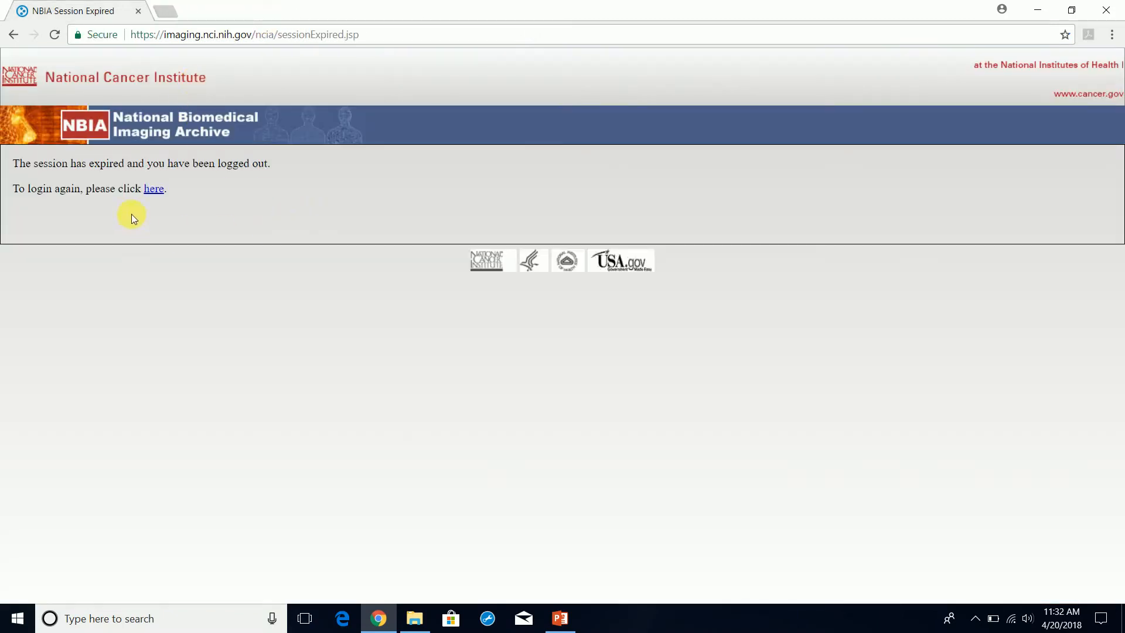
pyautogui.click(154, 190)
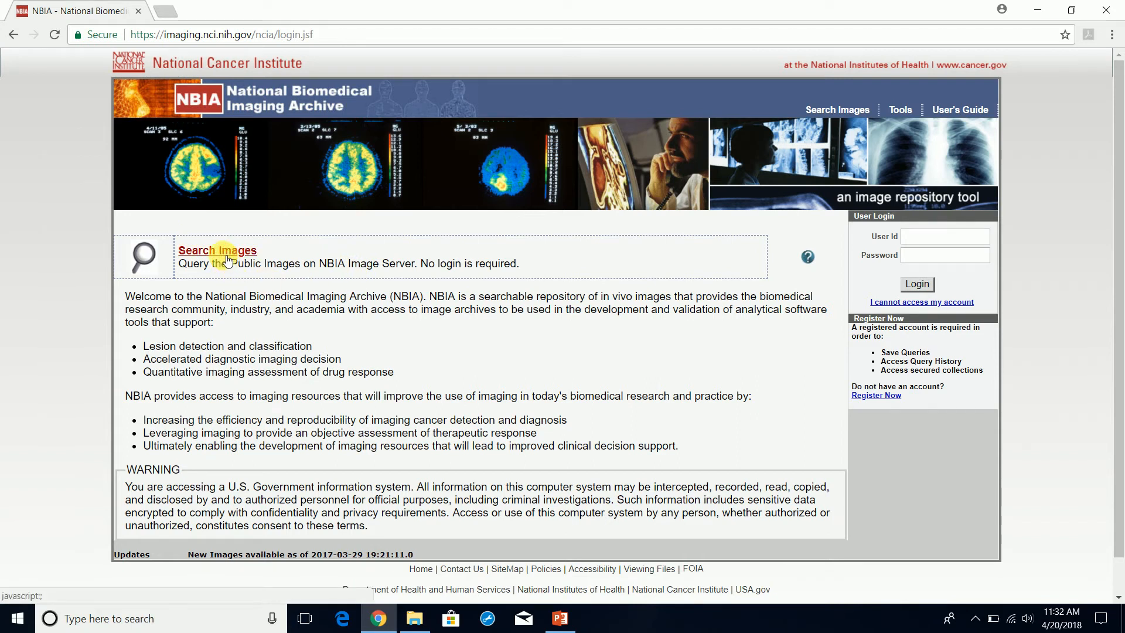
pyautogui.click(227, 260)
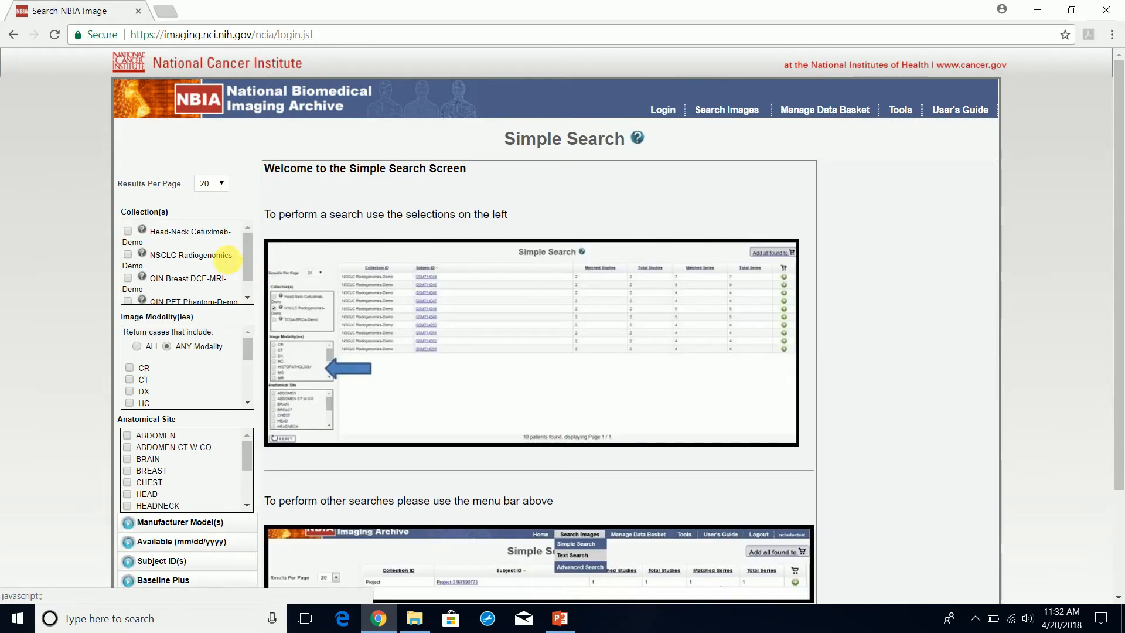
# Filter the image search by the Head-Neck Cetuximab-Demo collection, examine subject 0522c0001's studies and series, and close the page
pyautogui.click(127, 231)
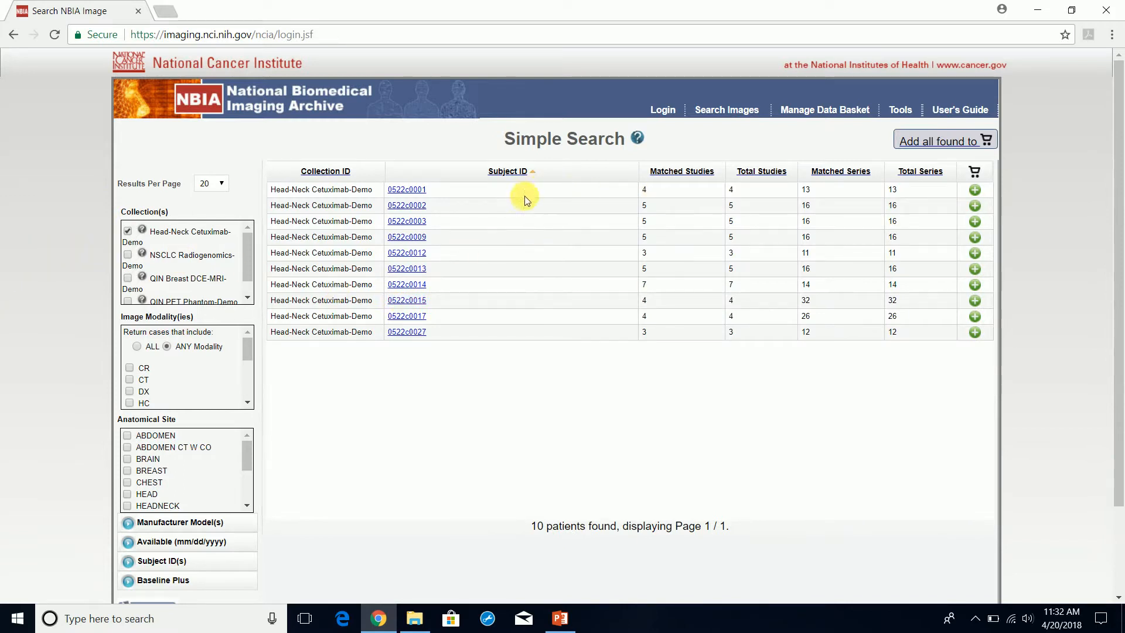
pyautogui.click(733, 191)
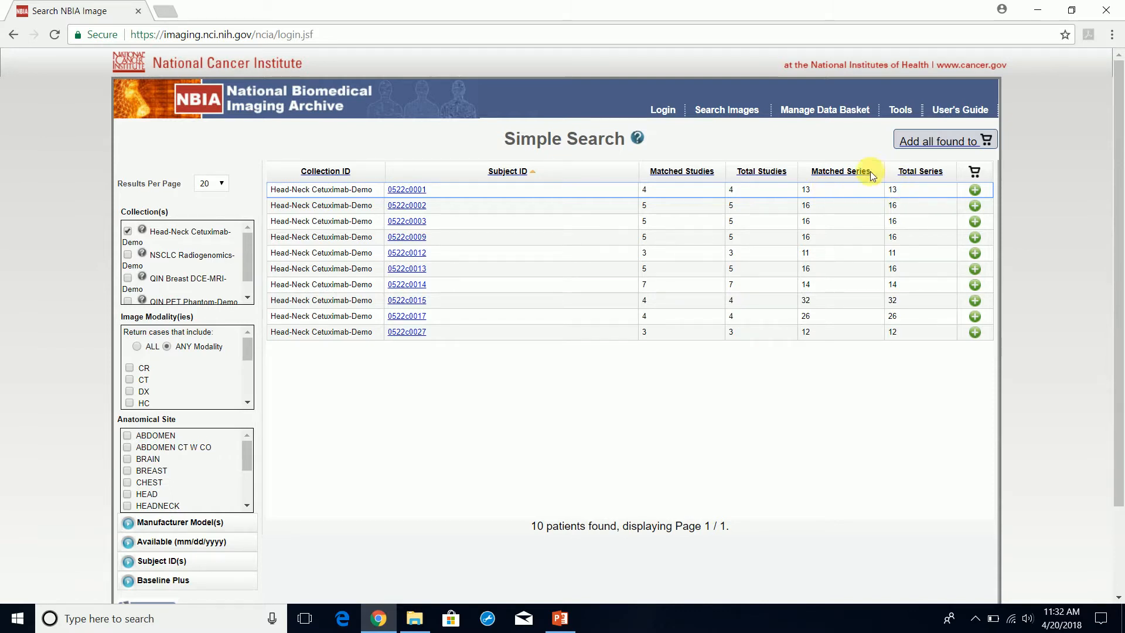
pyautogui.click(141, 13)
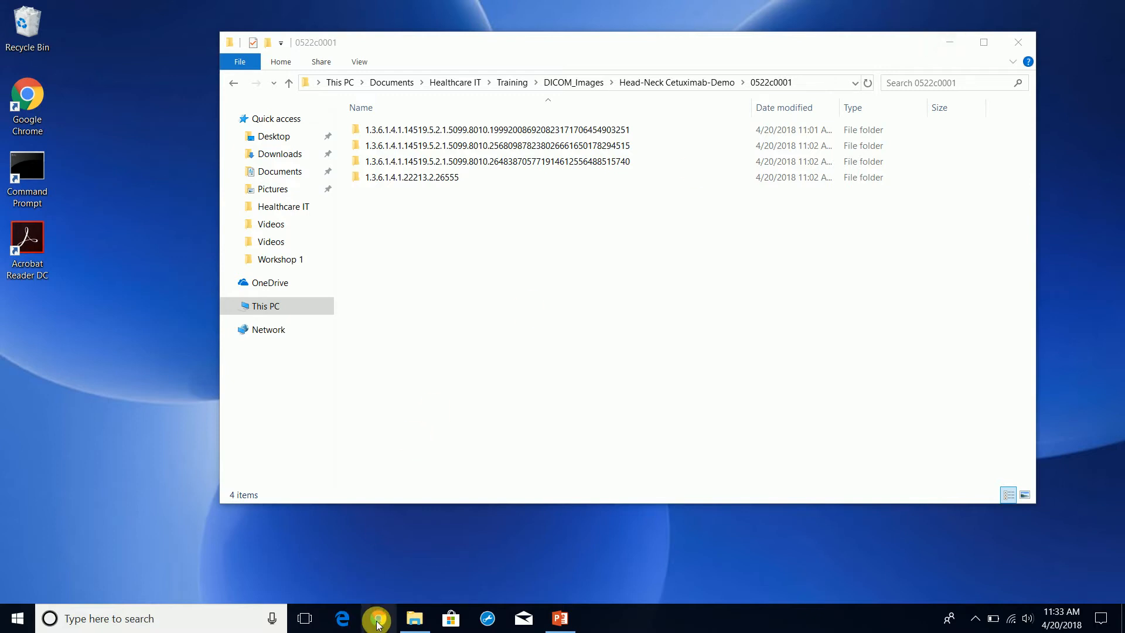
# Open a new Chrome window and load Orthanc Explorer from the frequently visited pages
pyautogui.click(485, 618)
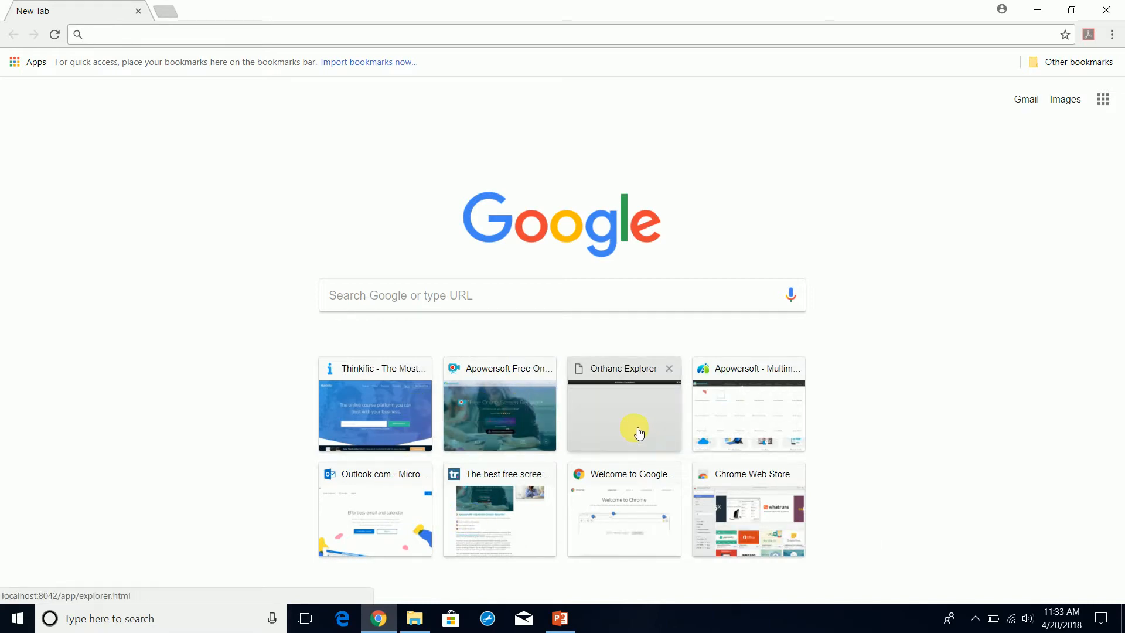
pyautogui.click(635, 435)
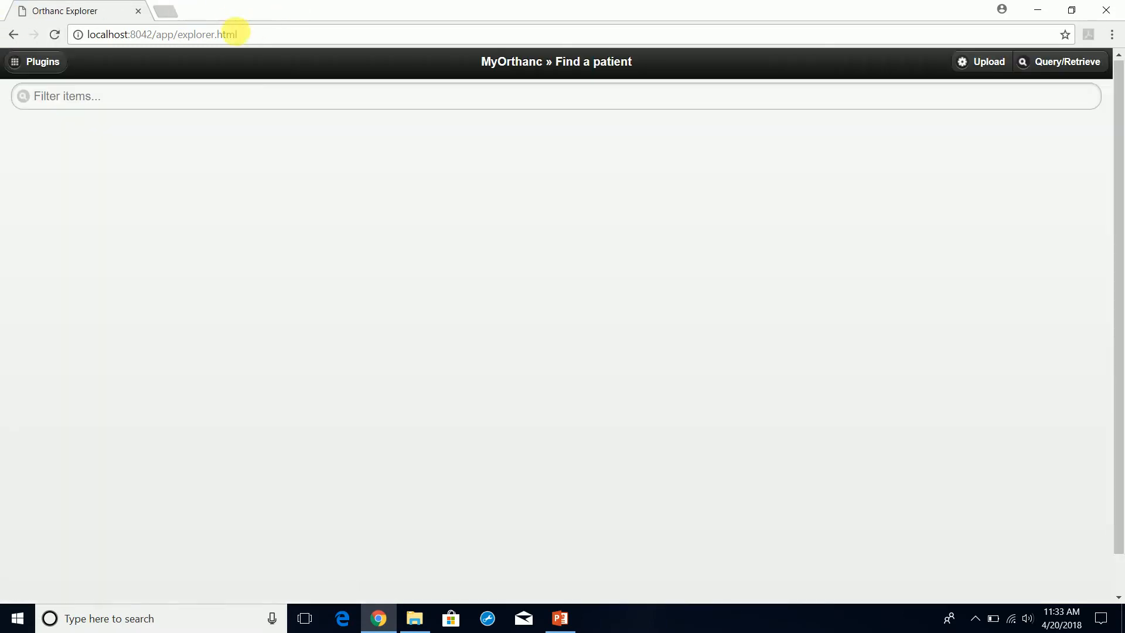
# Examine the Orthanc Explorer address, highlighting the full localhost URL and its port number
pyautogui.moveTo(257, 34); pyautogui.dragTo(41, 34)
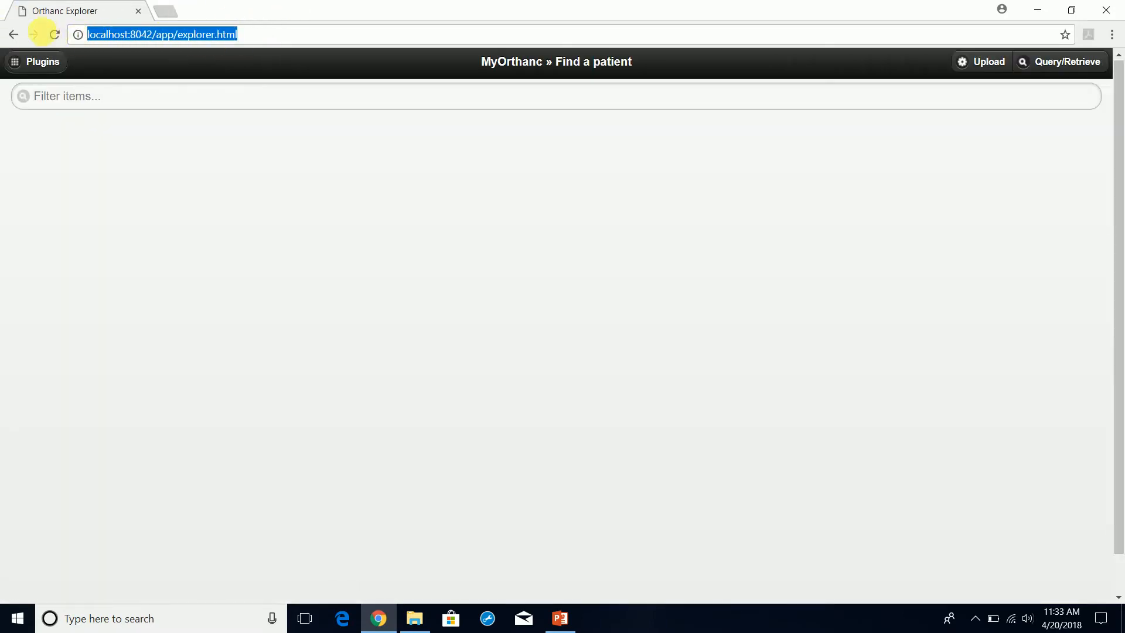
pyautogui.click(234, 36)
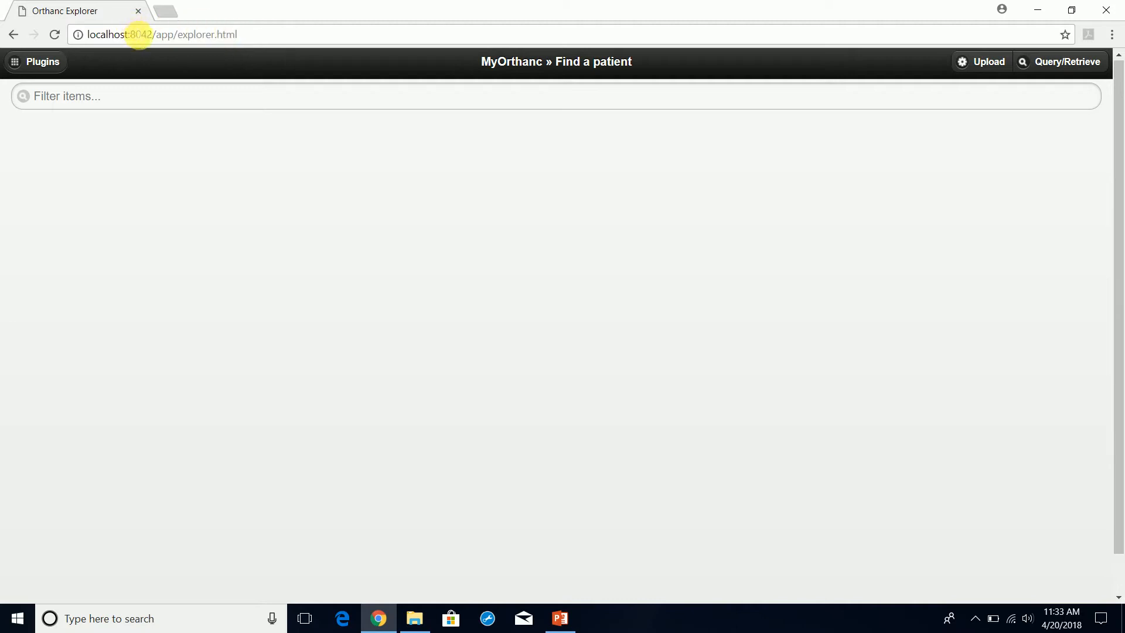
pyautogui.doubleClick(140, 36)
pyautogui.moveTo(262, 39); pyautogui.dragTo(45, 36)
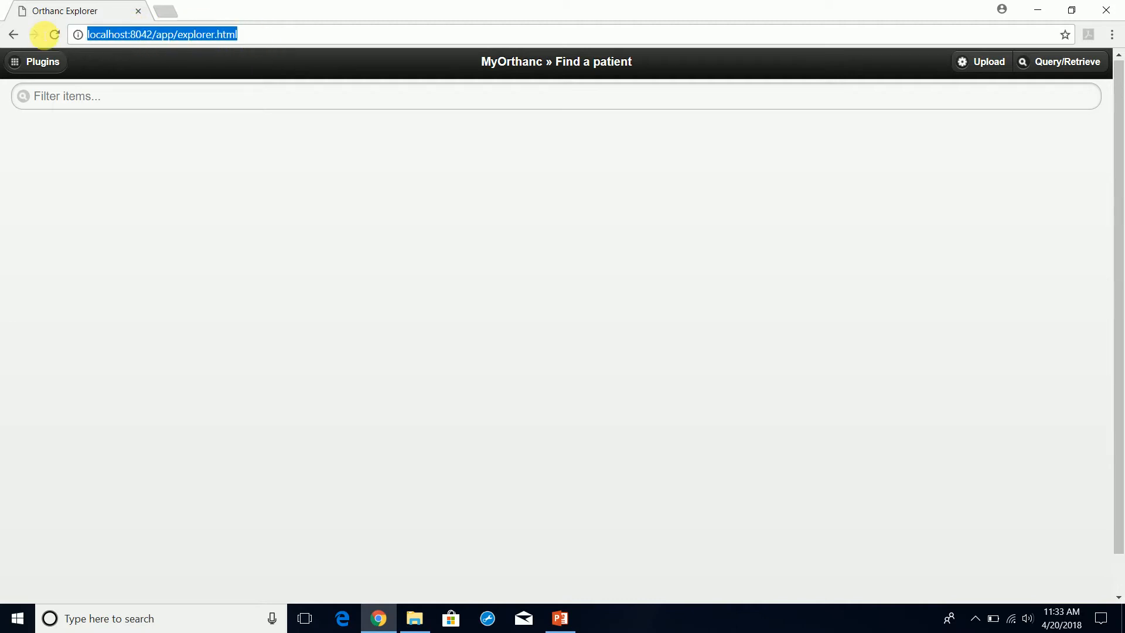
pyautogui.click(142, 34)
pyautogui.moveTo(147, 34); pyautogui.dragTo(128, 36)
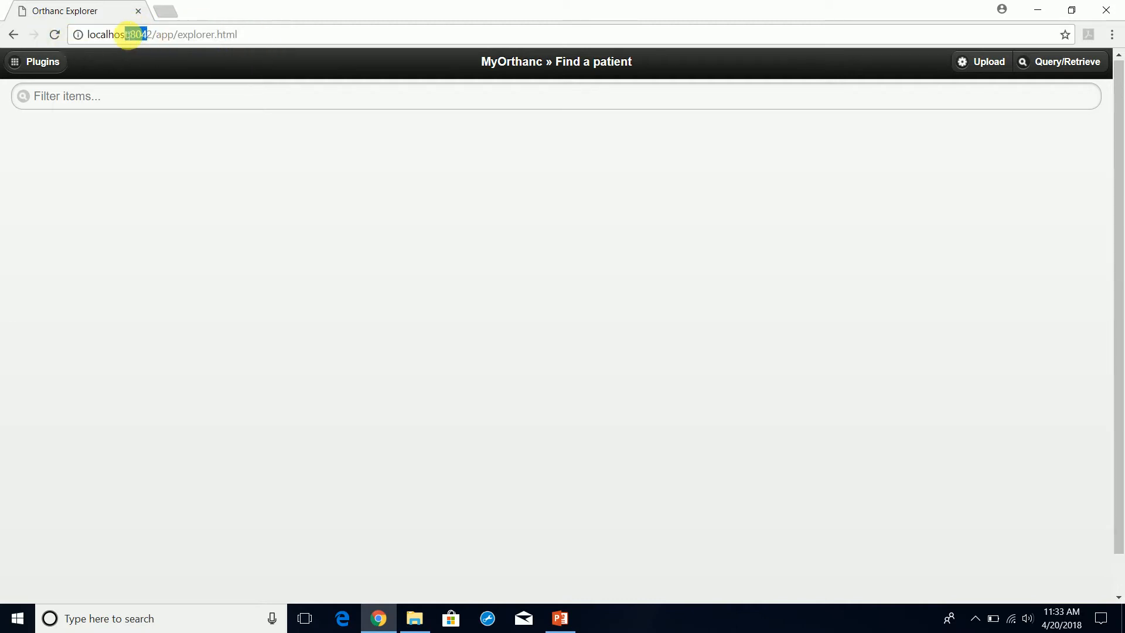
pyautogui.click(280, 39)
# Open Orthanc's DICOM upload page and dismiss its warning
pyautogui.click(978, 63)
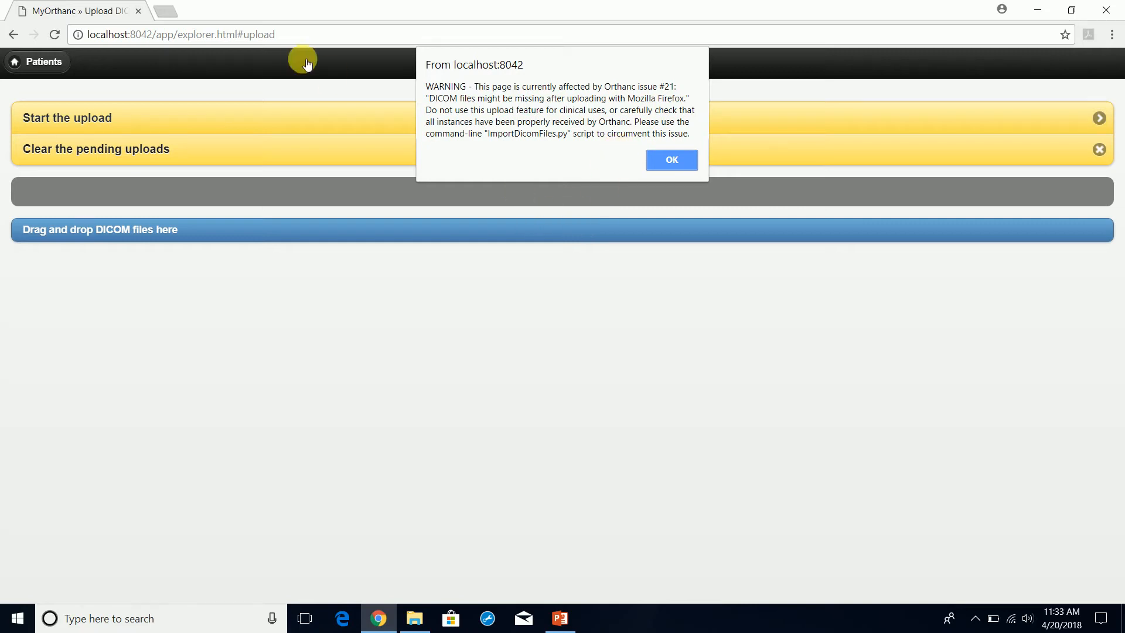
pyautogui.click(680, 160)
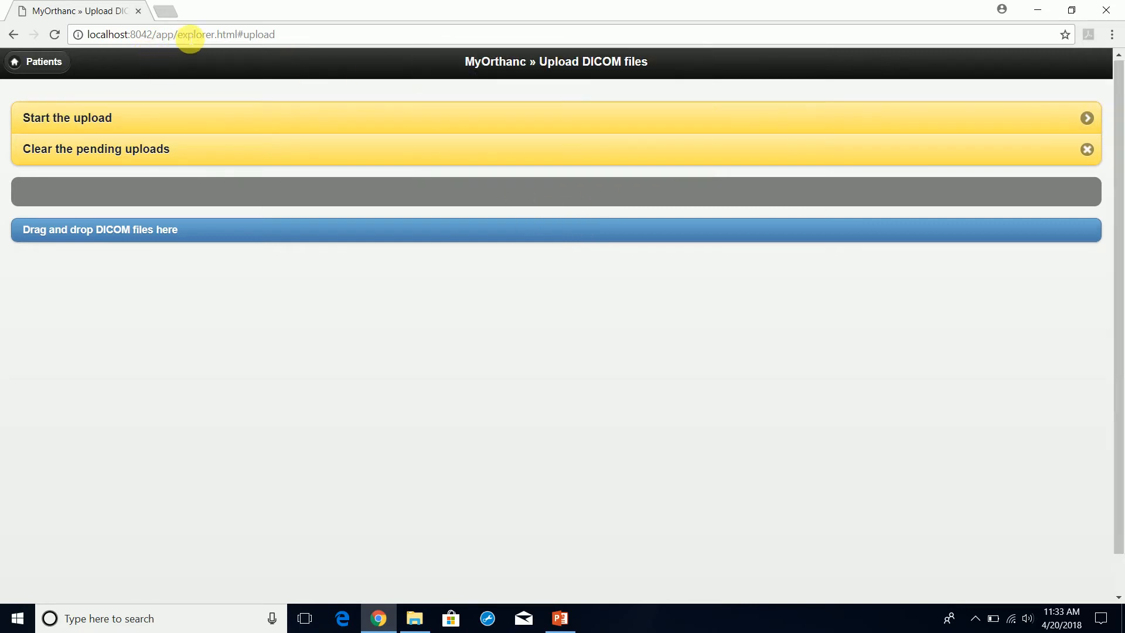
# Try the upload page's copied address in Microsoft Edge, dismissing the warning and closing that browser
pyautogui.click(186, 37)
pyautogui.hotkey('ctrl', 'c')
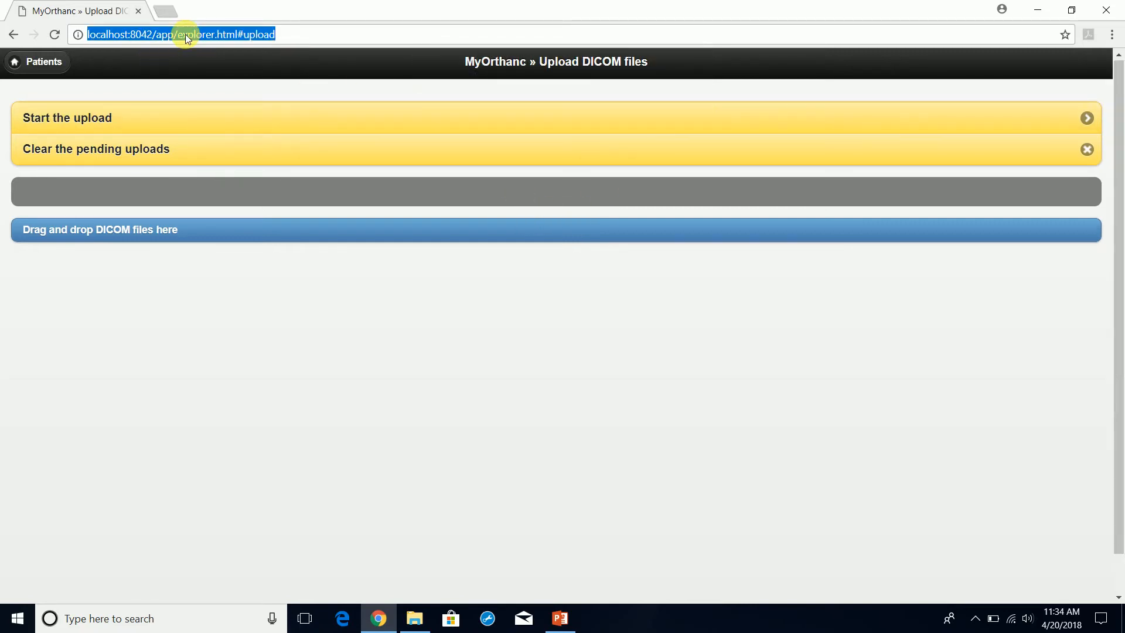
pyautogui.click(342, 616)
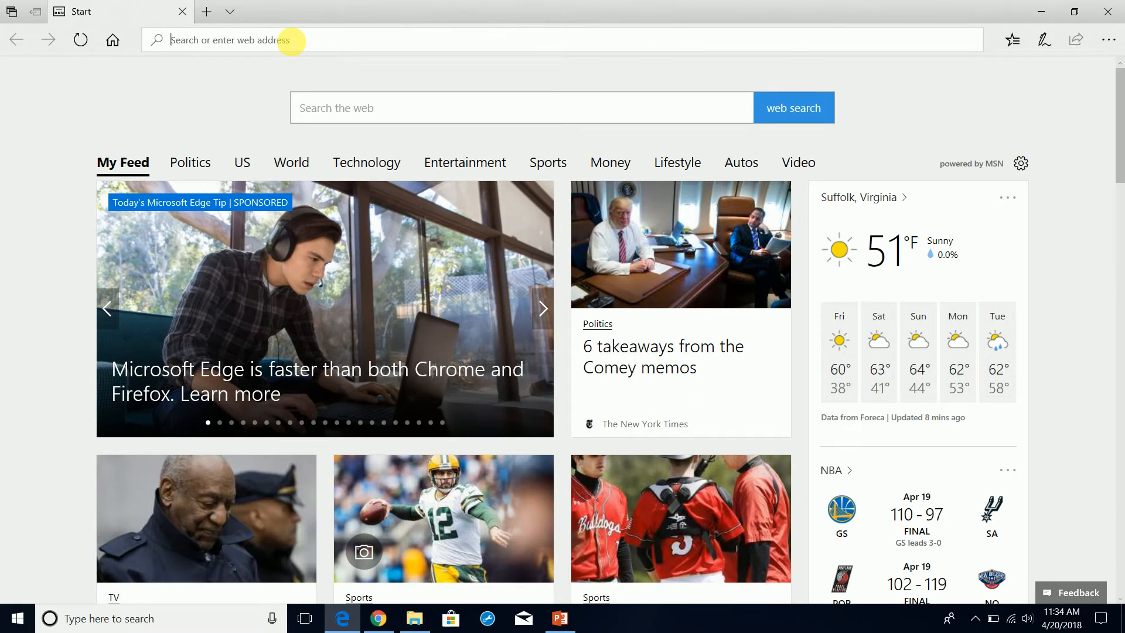
pyautogui.hotkey('ctrl', 'v')
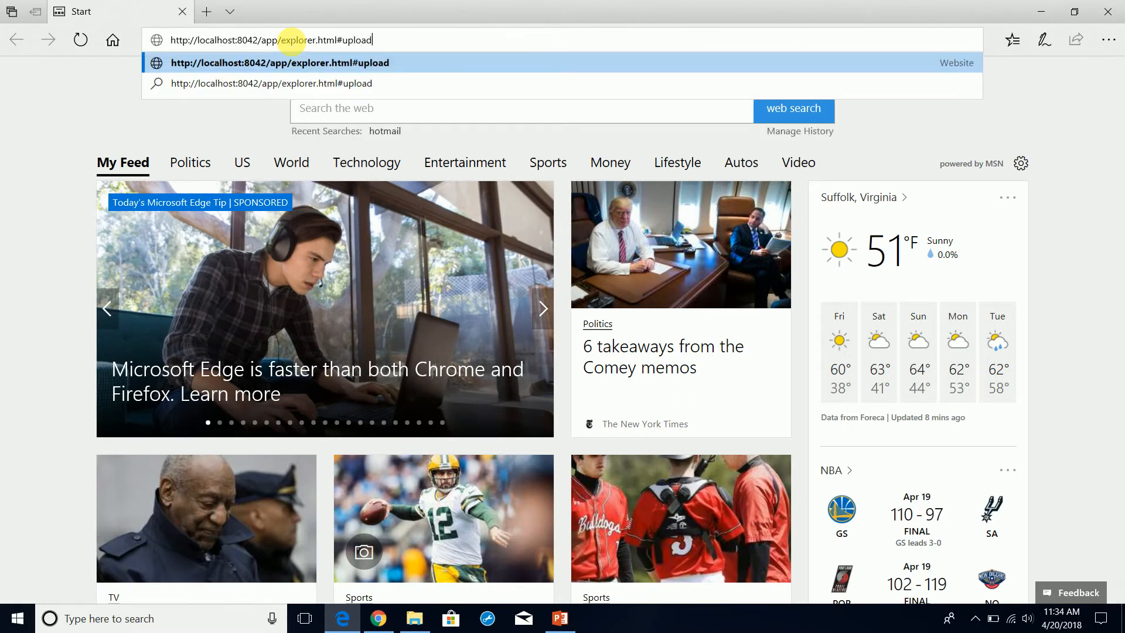
pyautogui.press('Return')
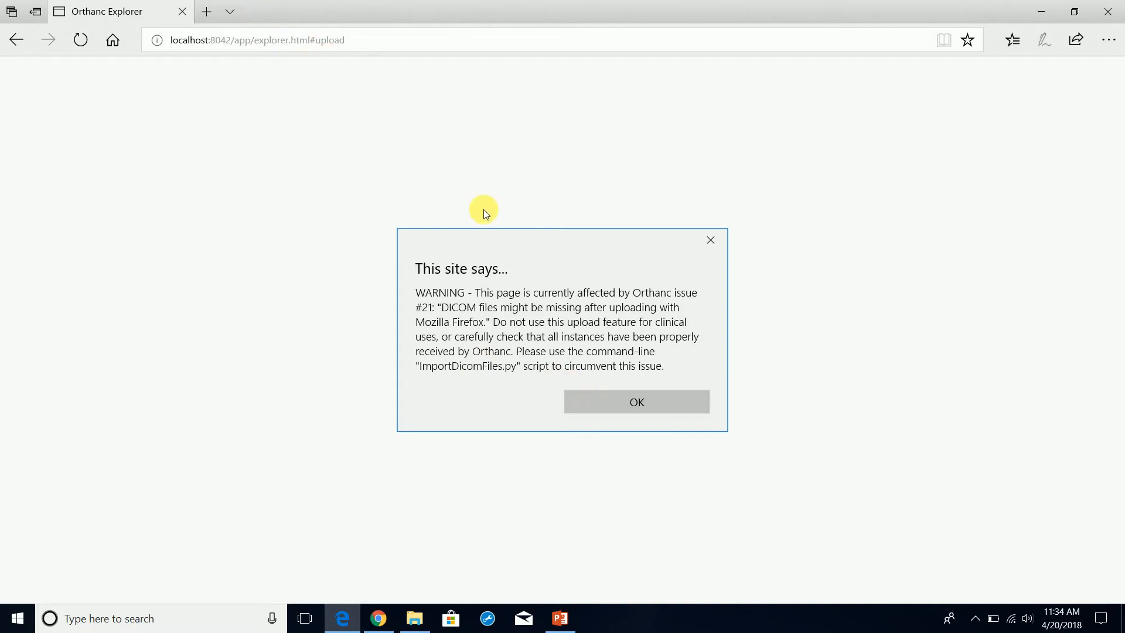
pyautogui.click(590, 405)
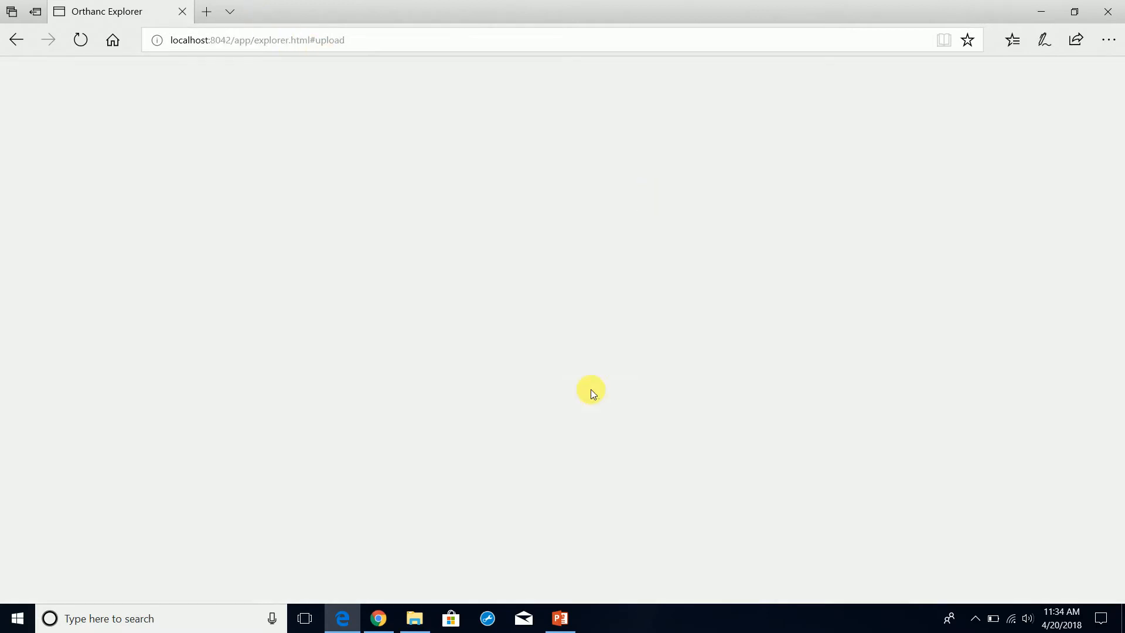
pyautogui.click(1112, 9)
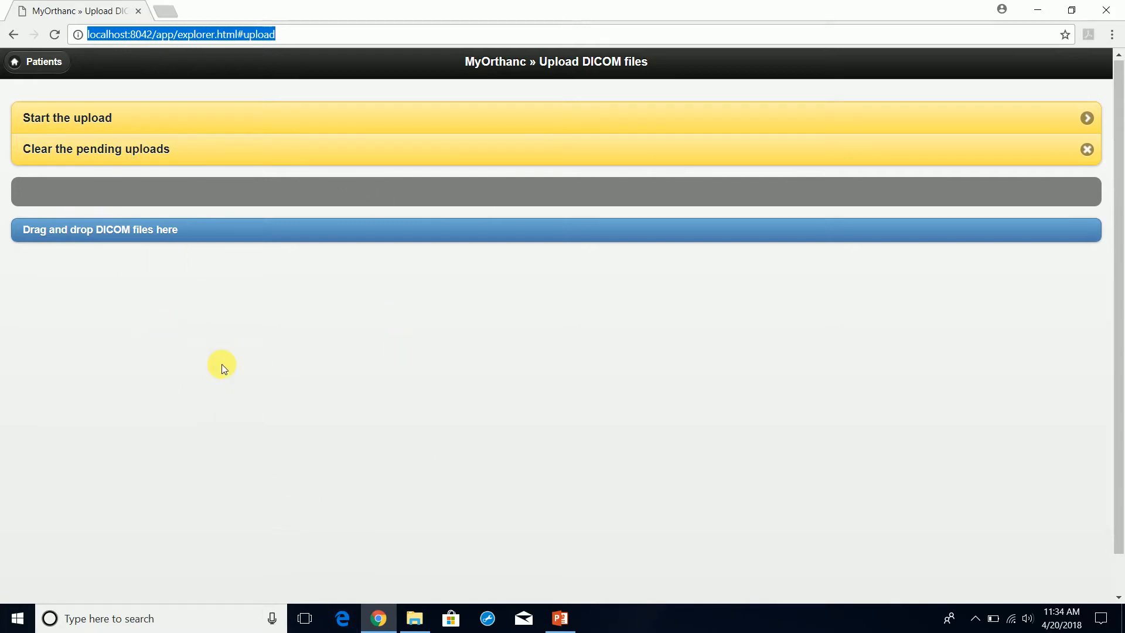
# Place File Explorer beside the upload page and open the series folder 1.3.6.1.4.1.22213.2.26555.2 under study 1.3.6.1.4.1.22213.2.26555
pyautogui.click(415, 618)
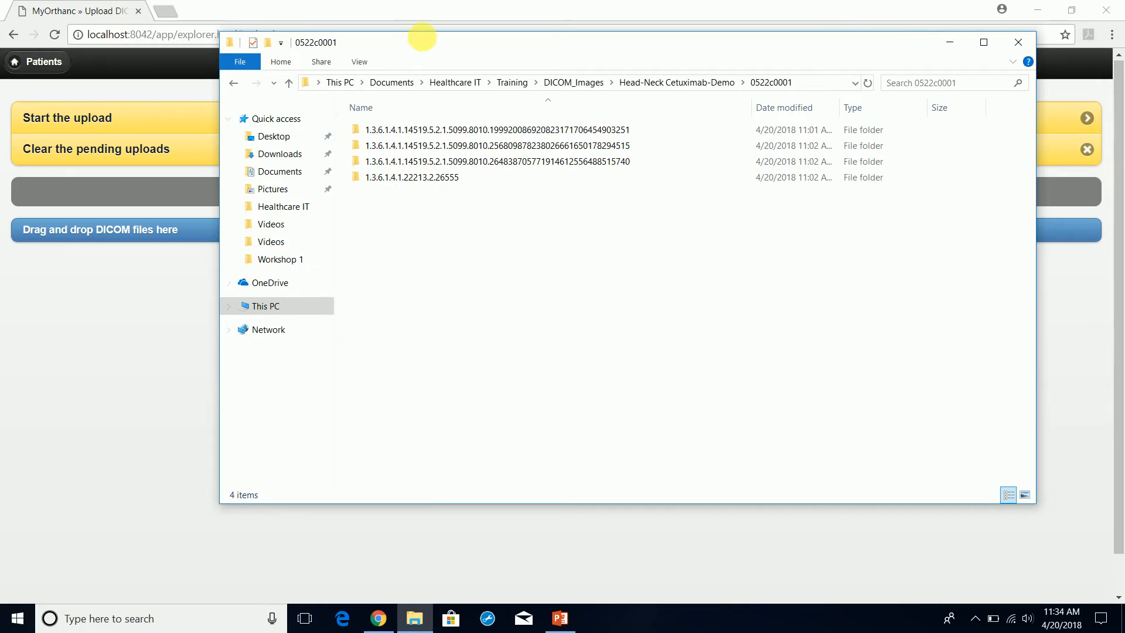
pyautogui.moveTo(427, 35); pyautogui.dragTo(497, 34)
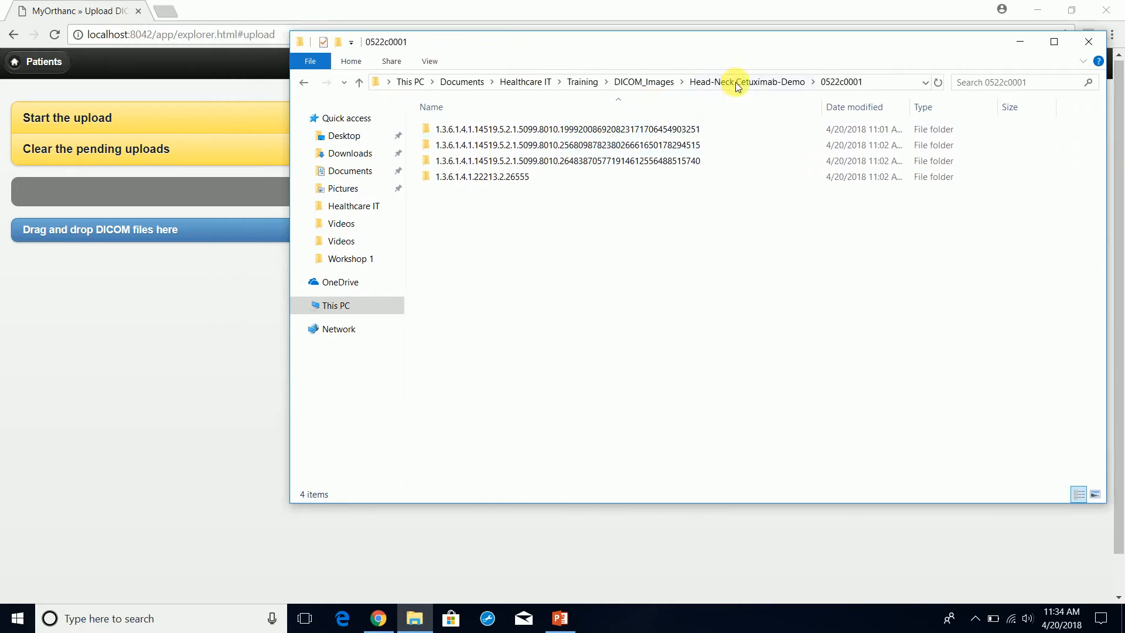
pyautogui.click(502, 178)
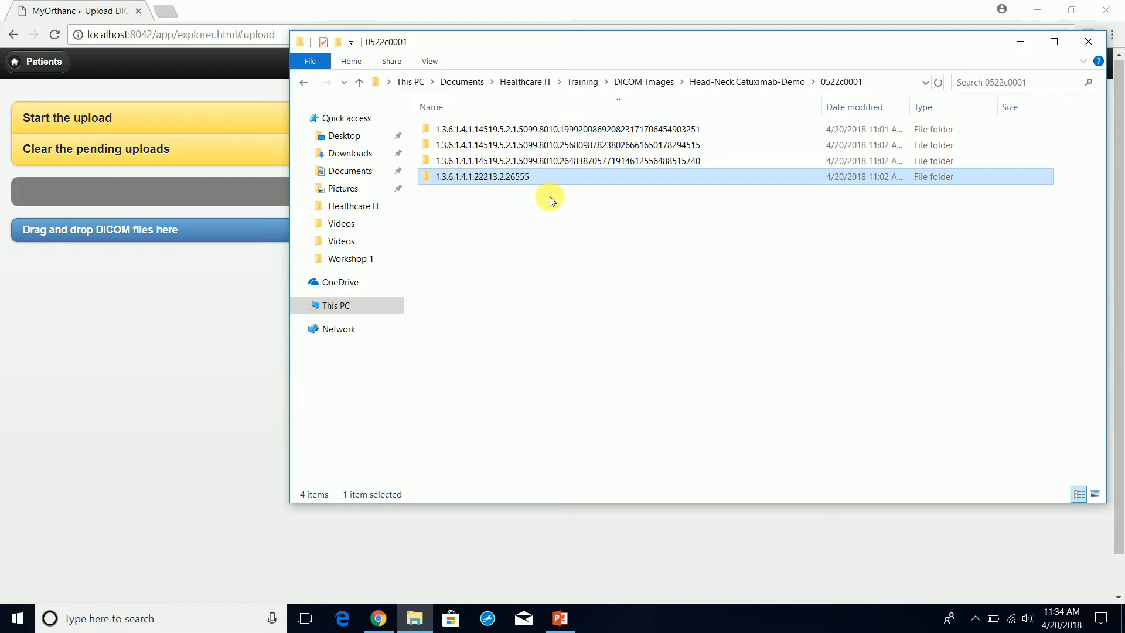
pyautogui.doubleClick(518, 177)
pyautogui.moveTo(544, 52); pyautogui.dragTo(520, 43)
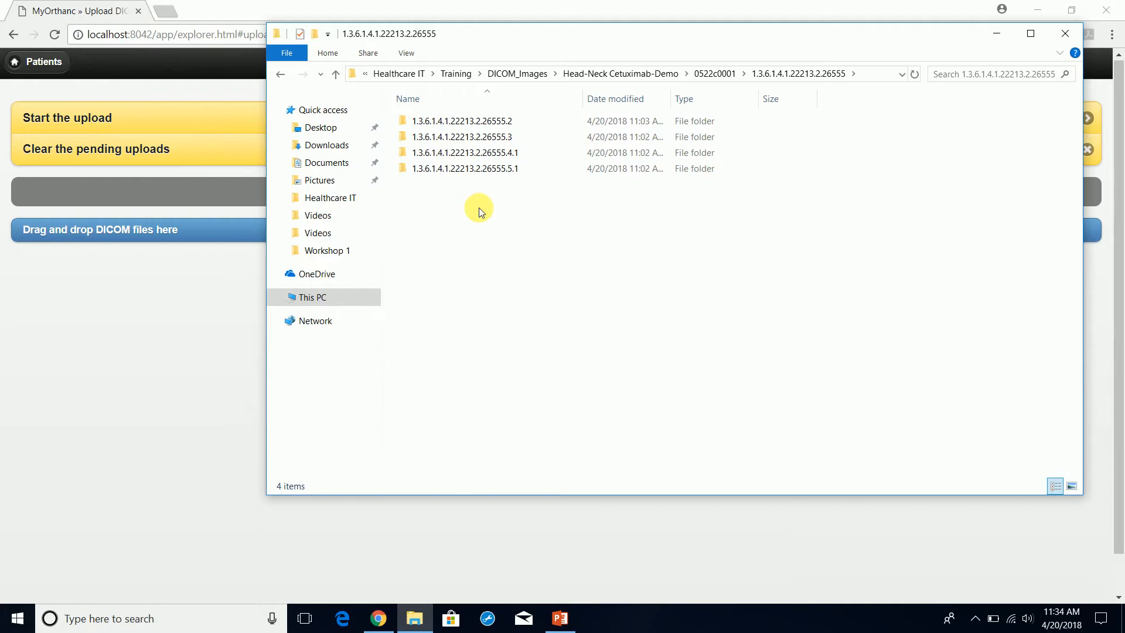
pyautogui.doubleClick(462, 122)
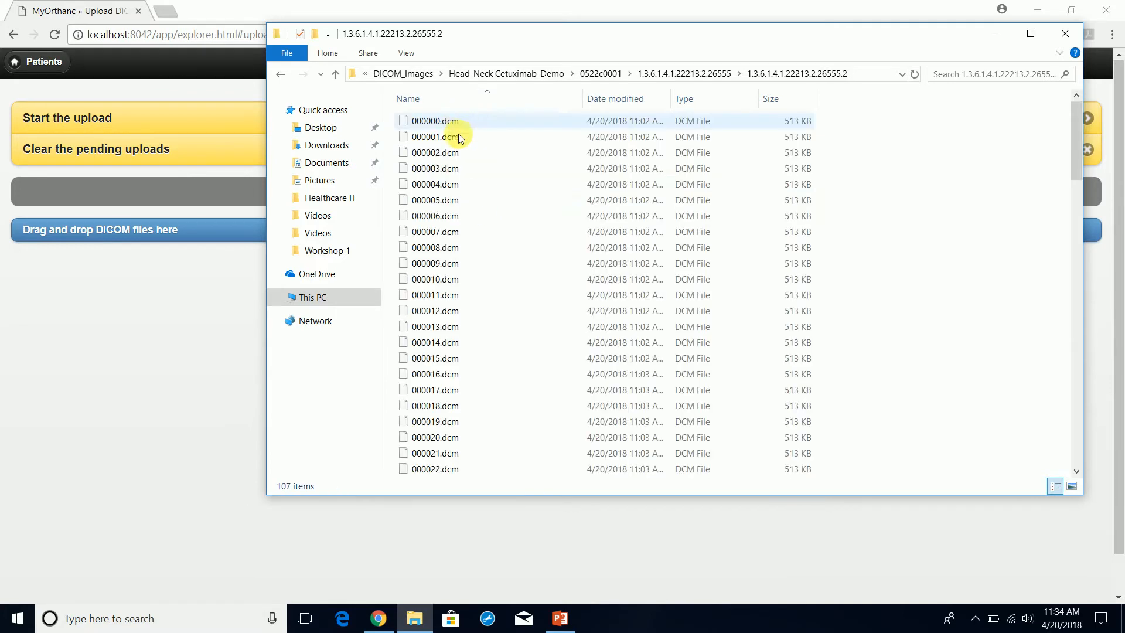
# Add all DCM files from the 1.3.6.1.4.1.22213.2.26555.2 folder to Orthanc's pending upload list
pyautogui.click(453, 200)
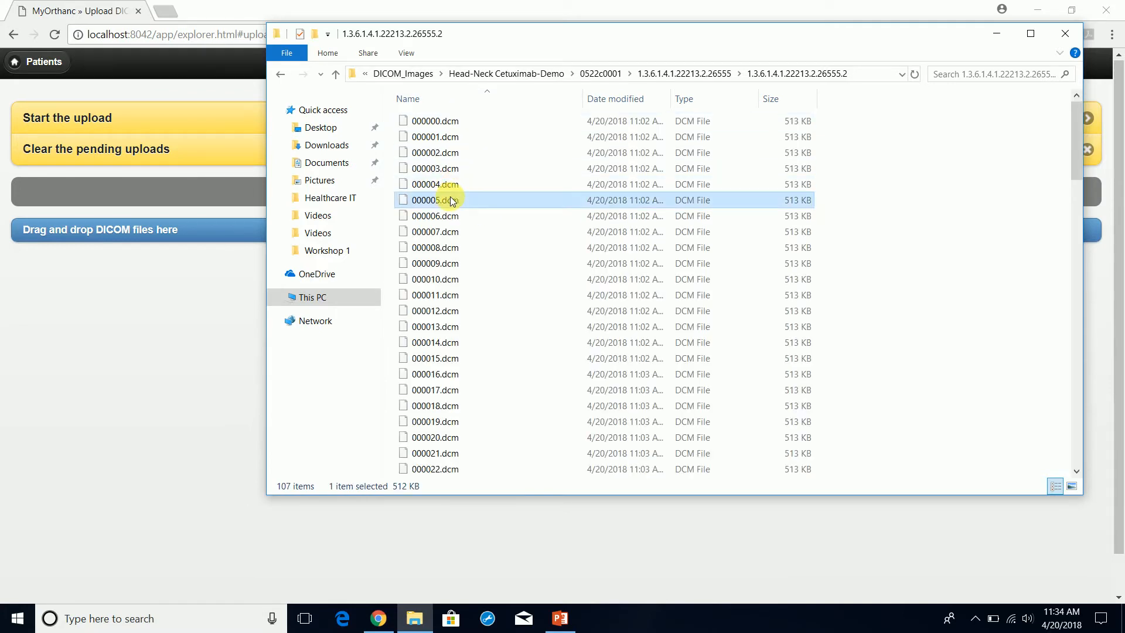
pyautogui.hotkey('ctrl', 'a')
pyautogui.moveTo(544, 42); pyautogui.dragTo(634, 51)
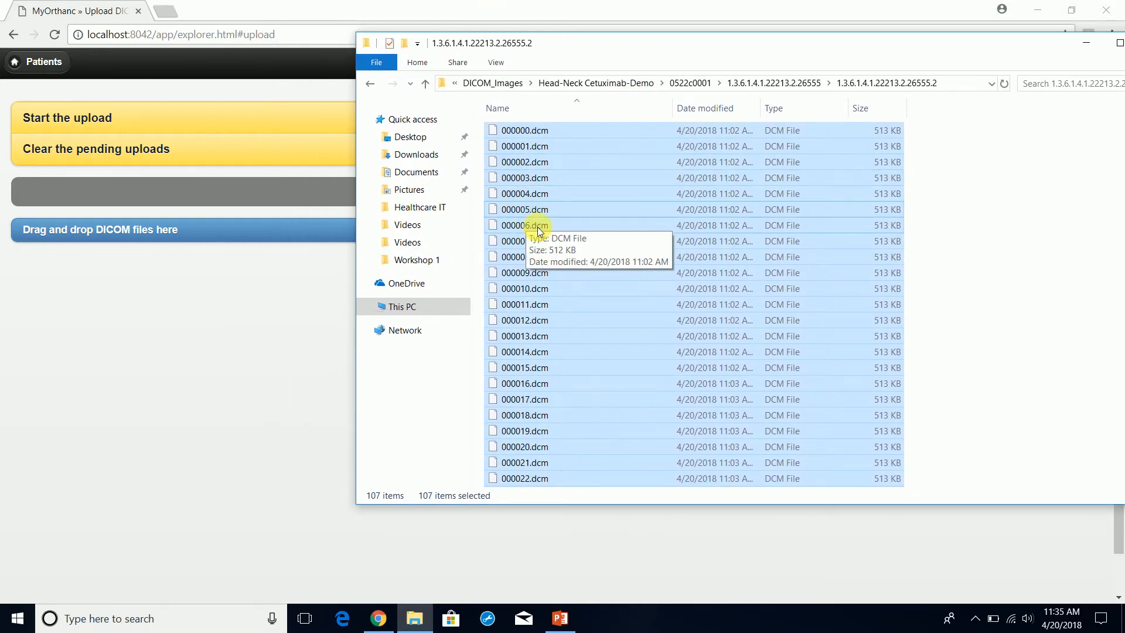
pyautogui.moveTo(520, 220); pyautogui.dragTo(287, 277)
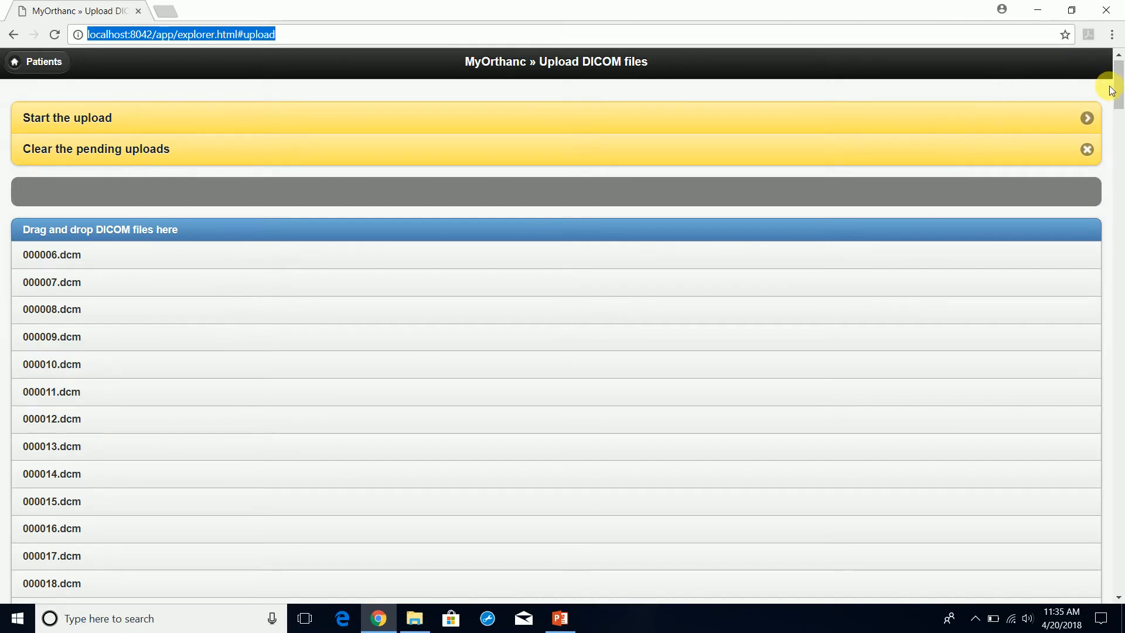
pyautogui.moveTo(1119, 88); pyautogui.dragTo(1085, 64)
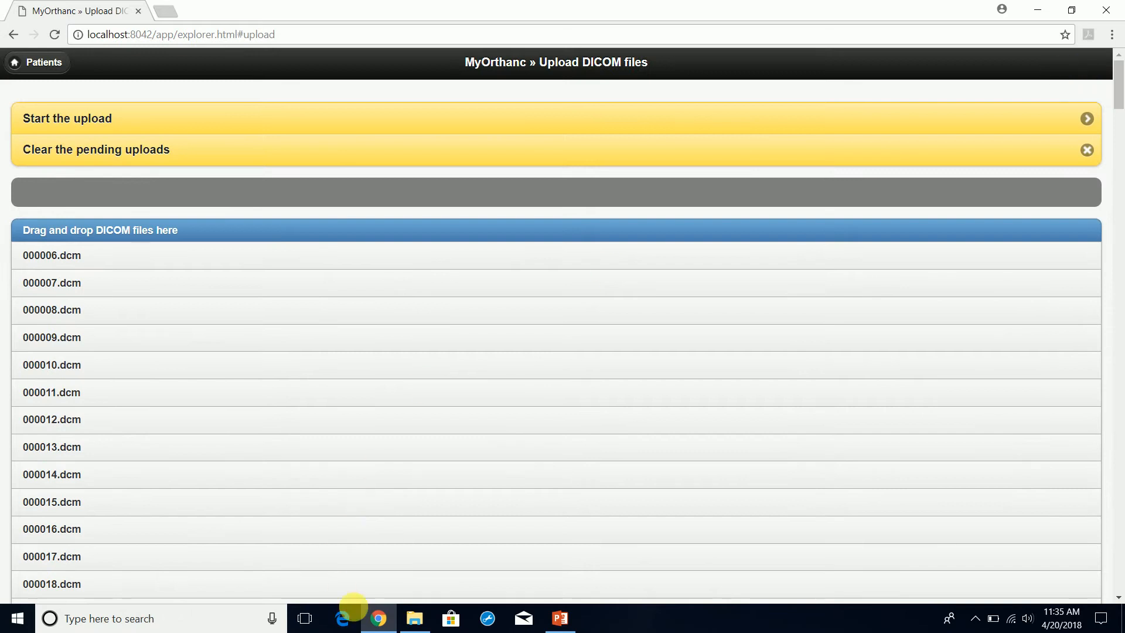
# Add 000000.dcm from the series folder 1.3.6.1.4.1.22213.2.26555.3 to Orthanc's pending upload list
pyautogui.click(415, 618)
pyautogui.click(644, 193)
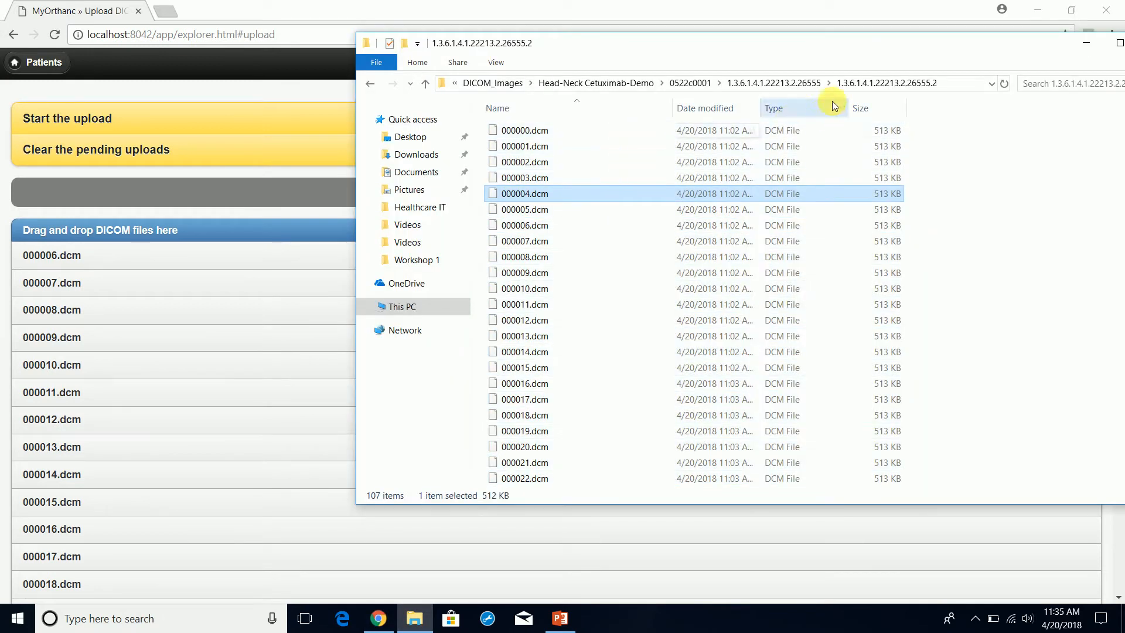
pyautogui.click(774, 82)
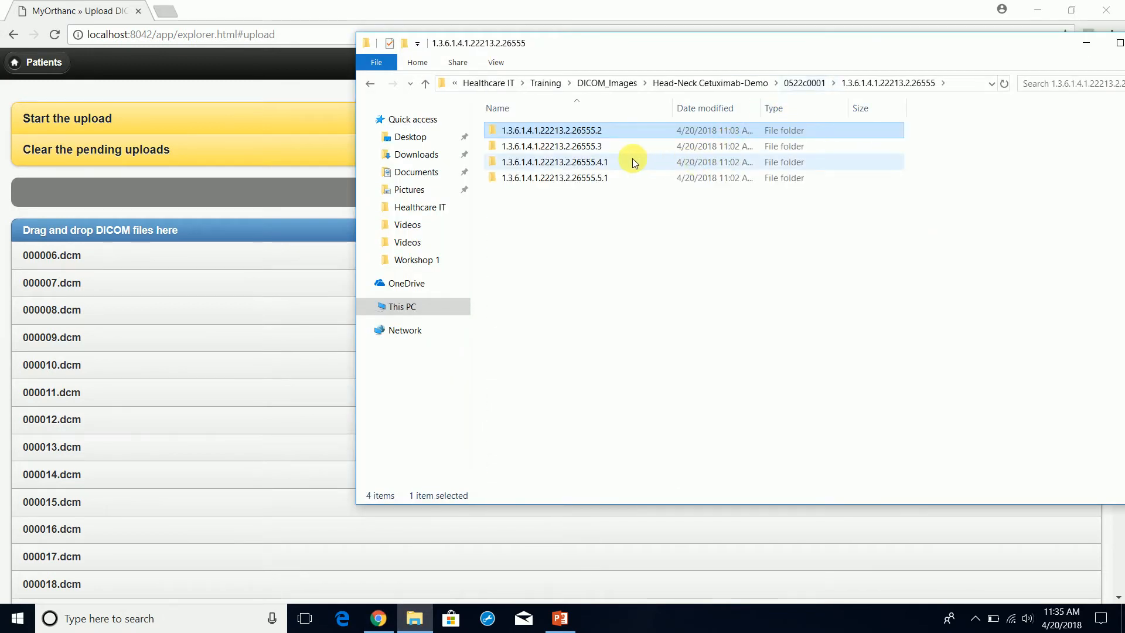
pyautogui.doubleClick(580, 149)
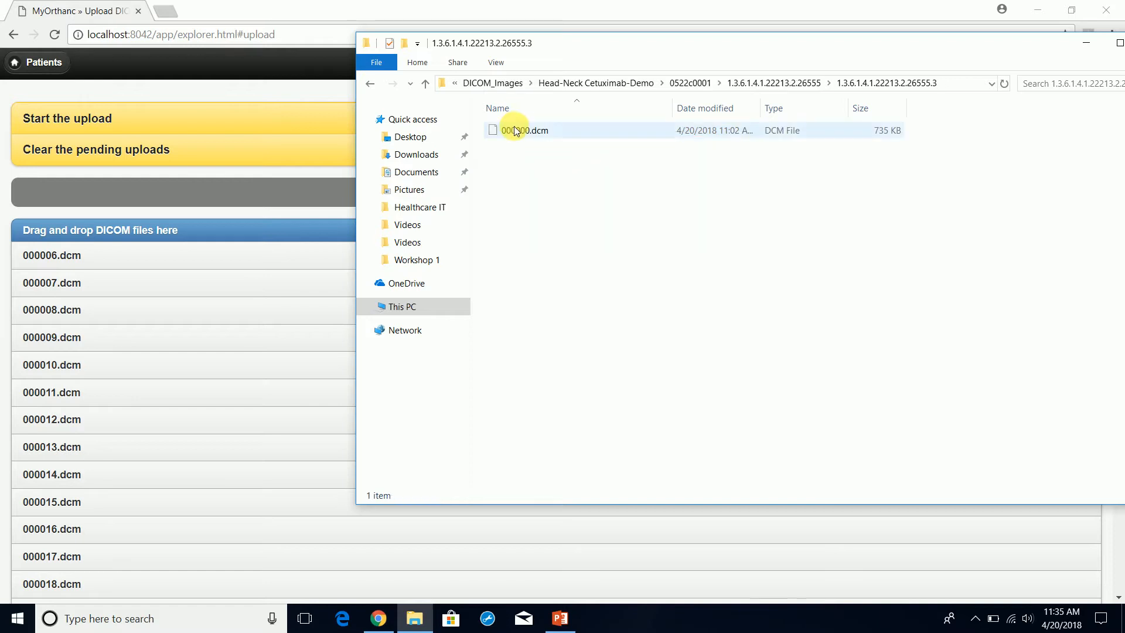
pyautogui.moveTo(515, 131); pyautogui.dragTo(153, 288)
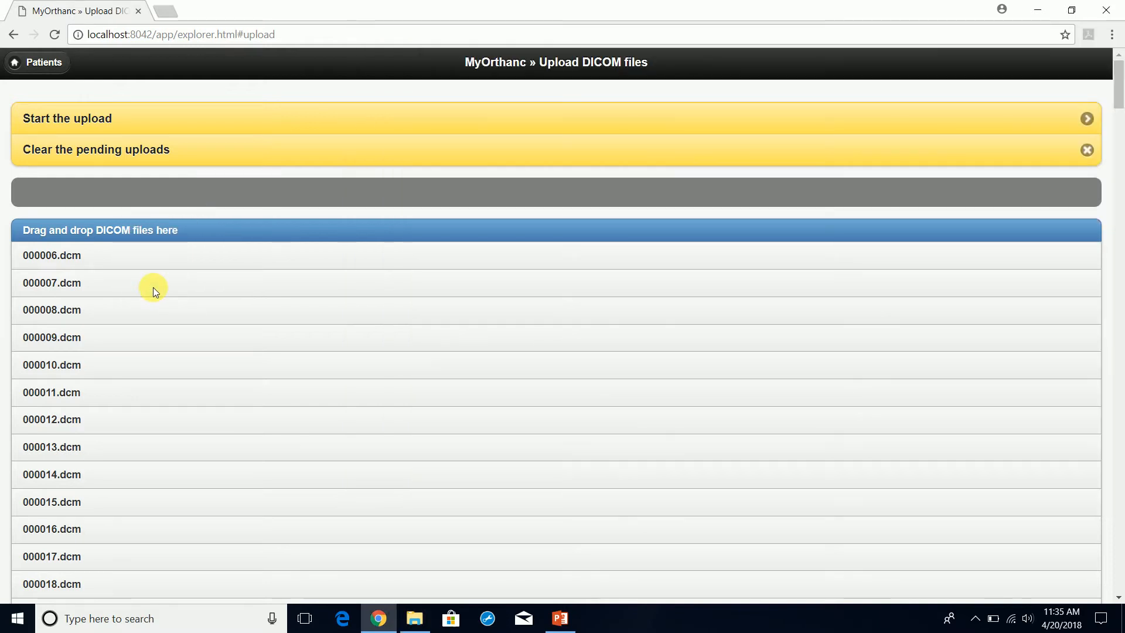
pyautogui.moveTo(1117, 85)
pyautogui.mouseDown()
pyautogui.moveTo(1119, 593)
pyautogui.moveTo(1119, 76)
pyautogui.mouseUp()
# Add 000000.dcm from the series folder 1.3.6.1.4.1.22213.2.26555.4.1 to Orthanc's pending upload list
pyautogui.click(414, 629)
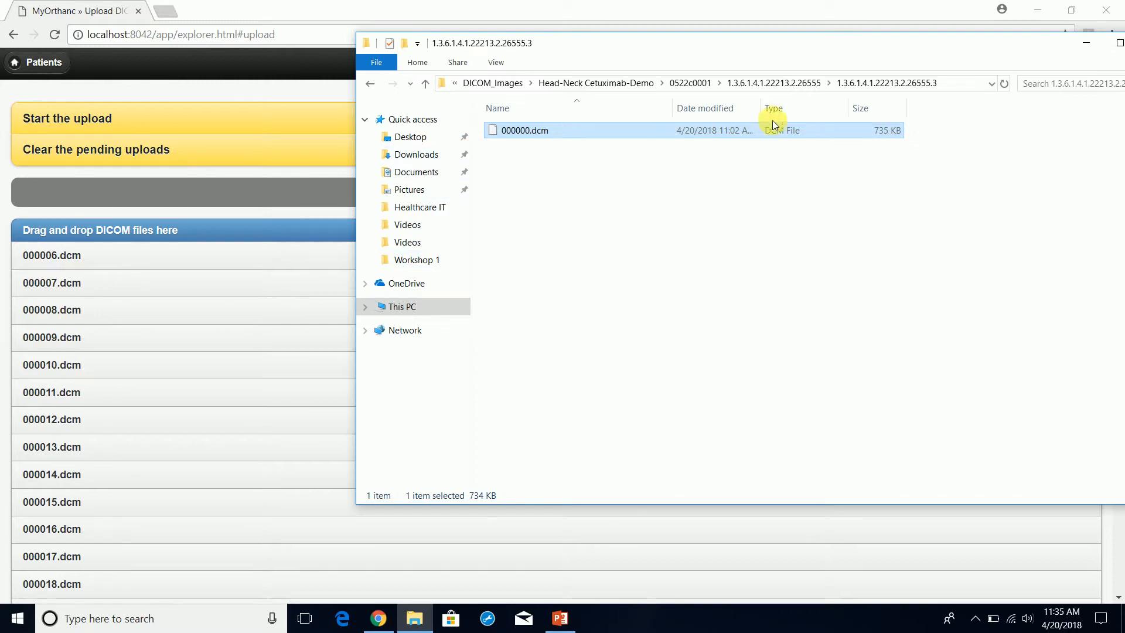
pyautogui.click(758, 84)
pyautogui.doubleClick(586, 162)
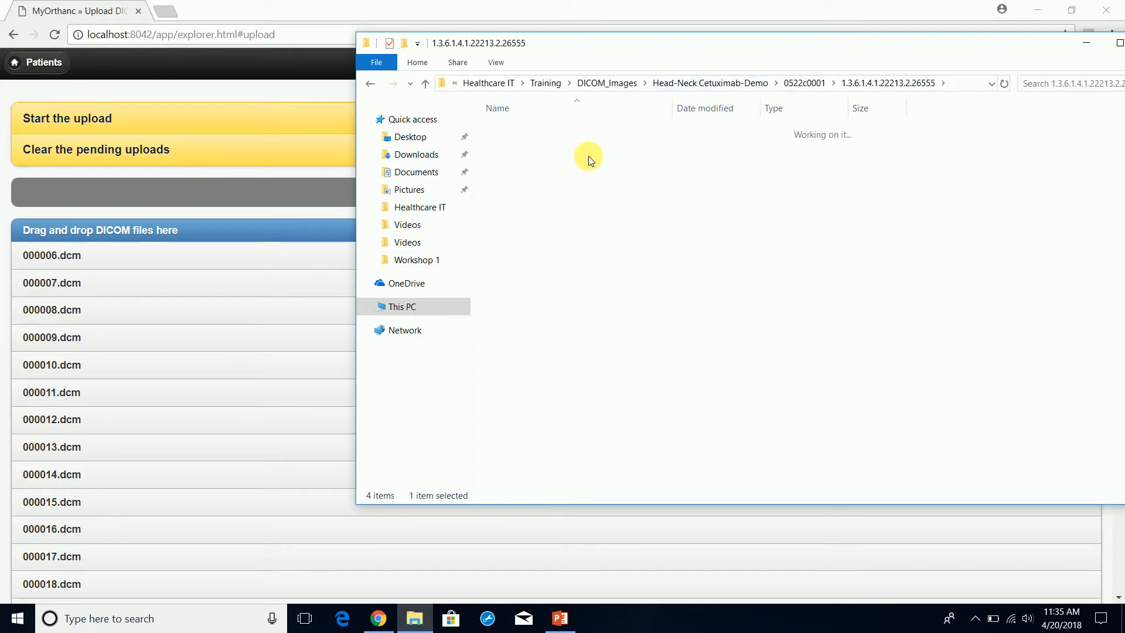
pyautogui.moveTo(520, 141); pyautogui.dragTo(277, 269)
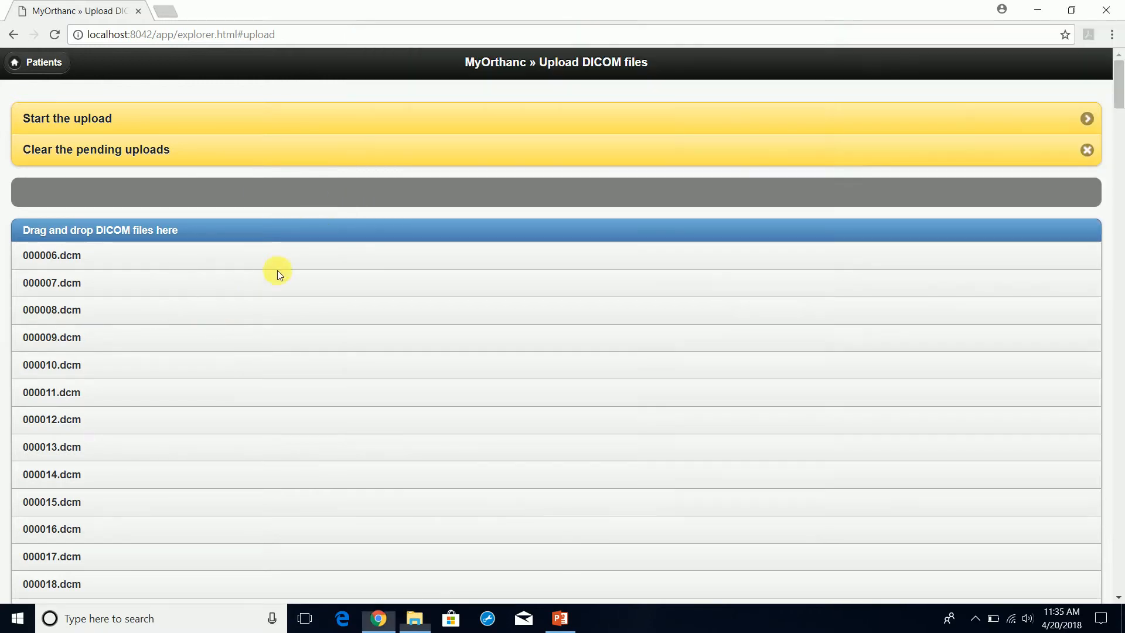
# Add 000000.dcm from the series folder 1.3.6.1.4.1.22213.2.26555.5.1 to Orthanc's pending upload list
pyautogui.click(414, 618)
pyautogui.click(369, 83)
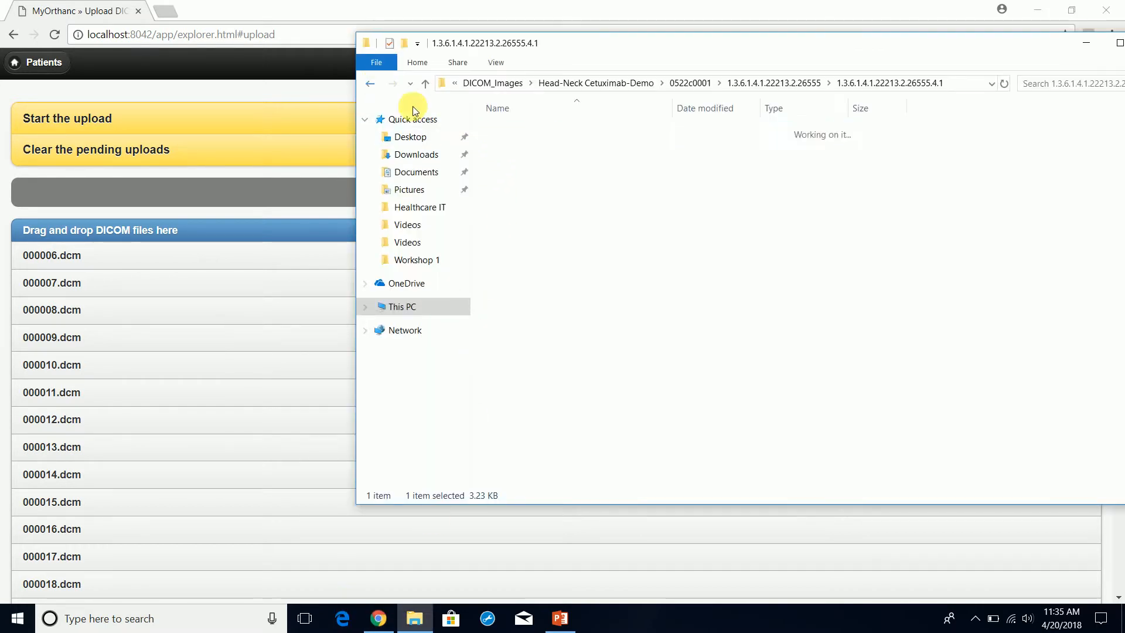
pyautogui.doubleClick(550, 177)
pyautogui.moveTo(521, 141); pyautogui.dragTo(171, 354)
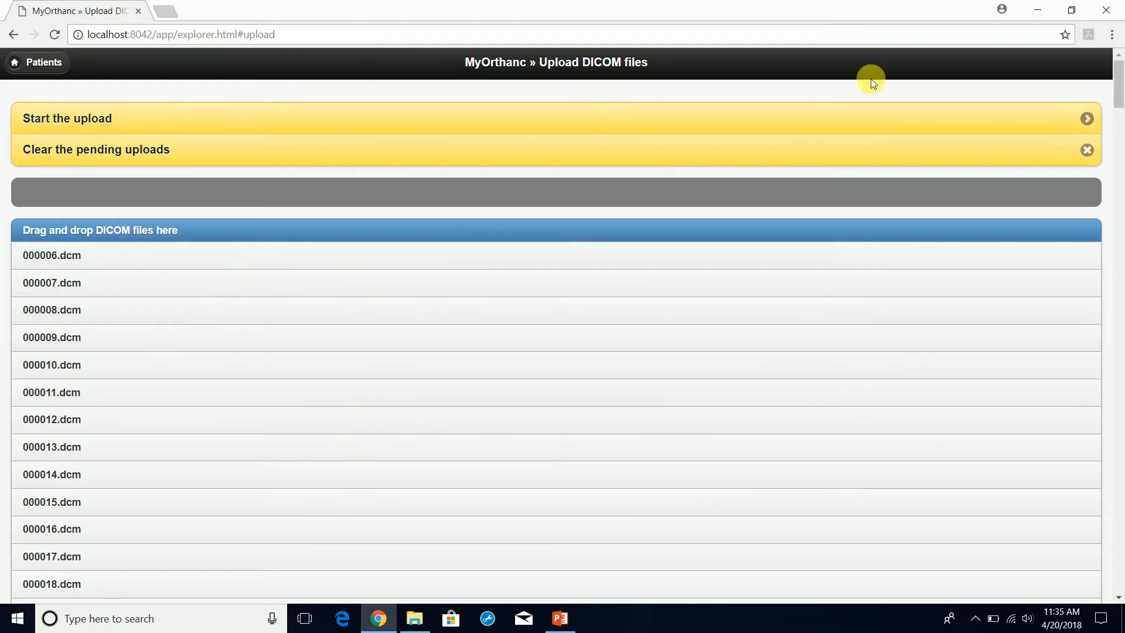
pyautogui.moveTo(1119, 91); pyautogui.dragTo(732, 466)
# Recheck the contents of the series folders ending in 5.1, 4.1 and 26555.3, and minimize File Explorer
pyautogui.click(414, 617)
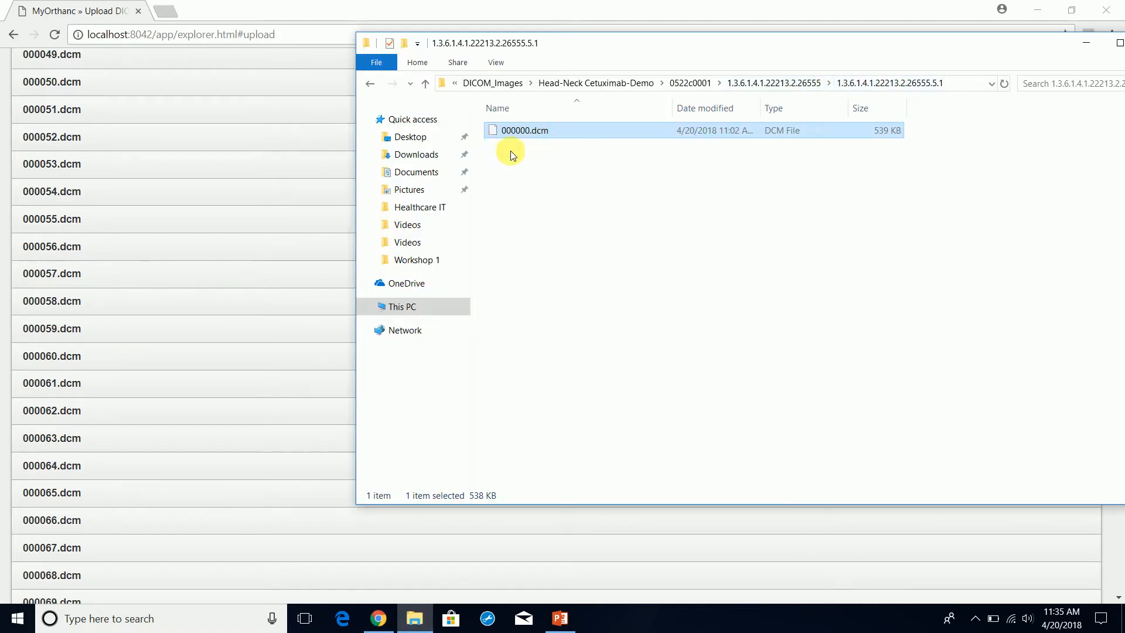
pyautogui.click(780, 82)
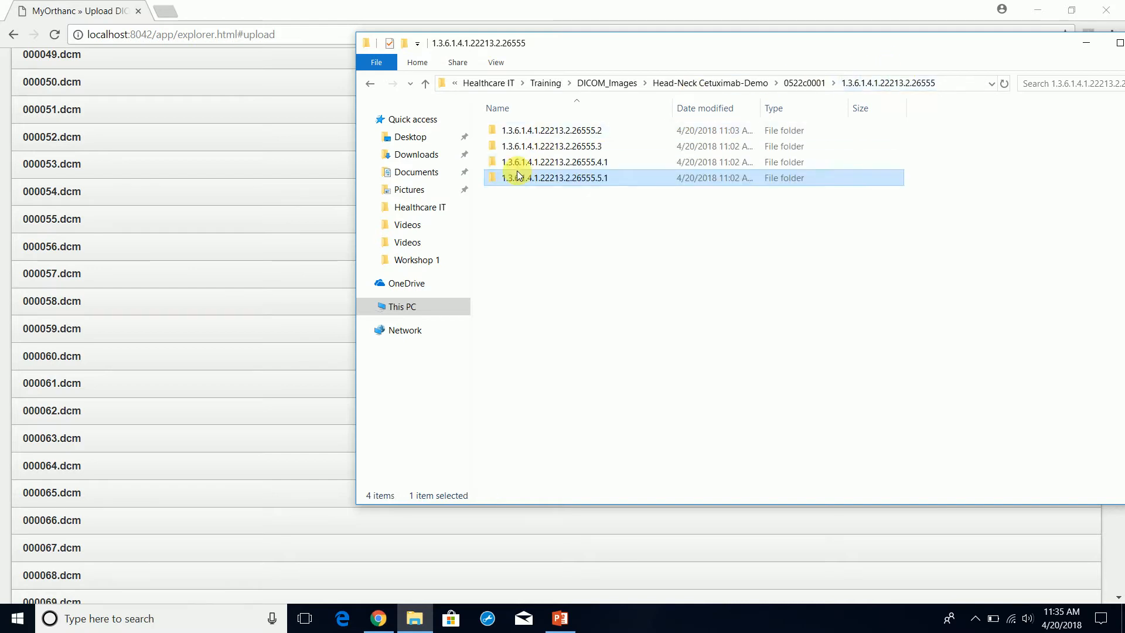
pyautogui.click(540, 163)
pyautogui.doubleClick(541, 163)
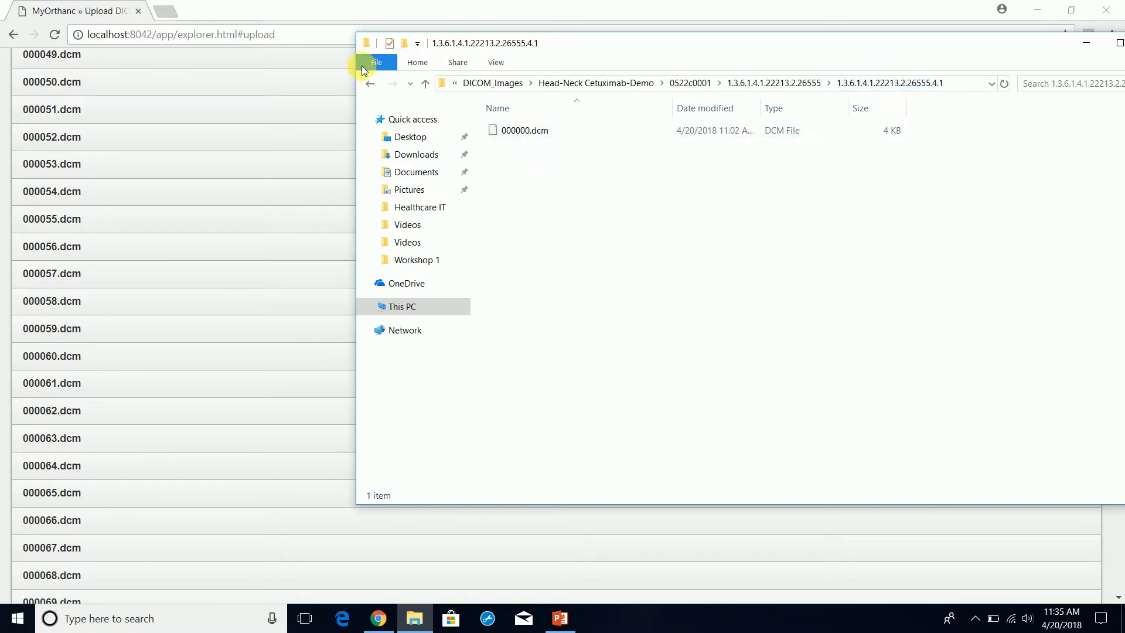
pyautogui.click(371, 84)
pyautogui.doubleClick(528, 146)
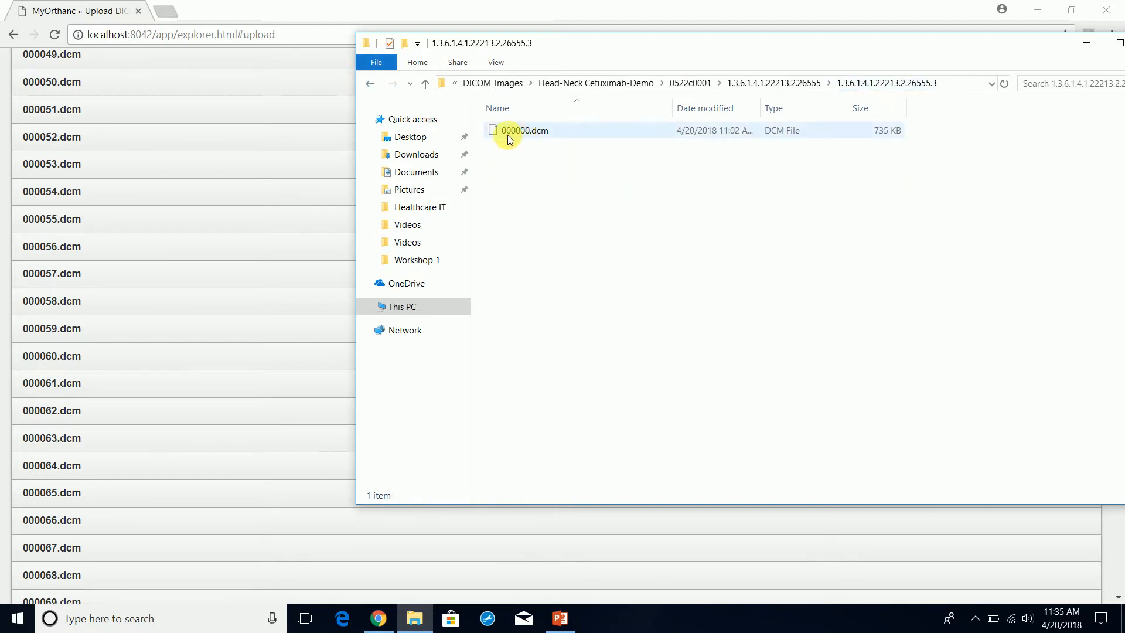
pyautogui.click(1086, 43)
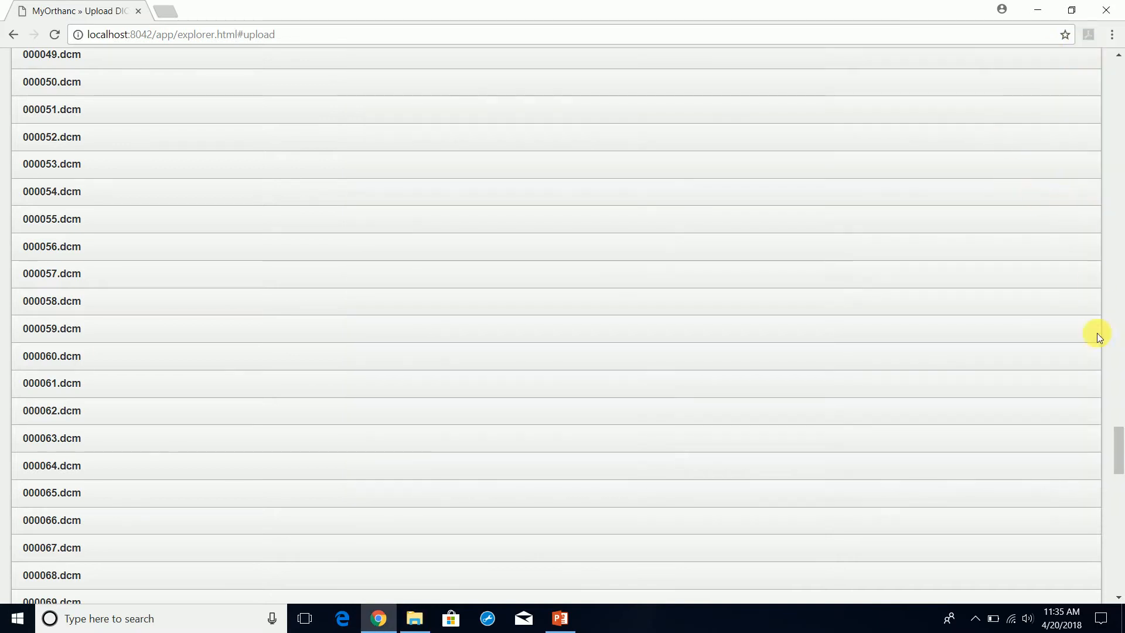
# Upload all the pending DICOM files to Orthanc and return to the patient list
pyautogui.moveTo(1118, 447); pyautogui.dragTo(1120, 53)
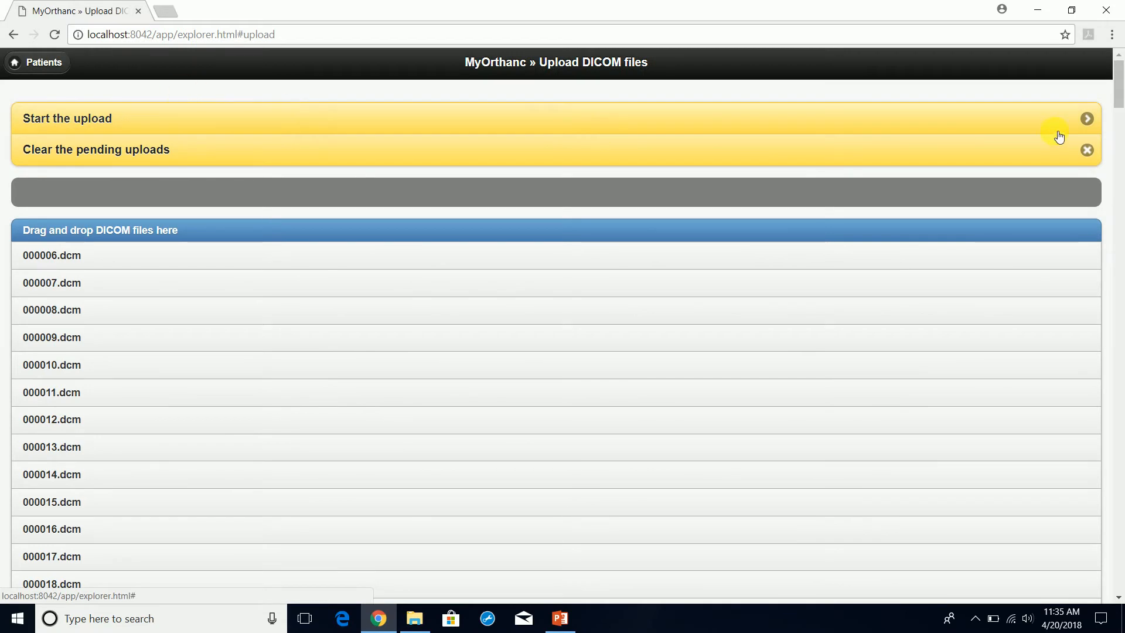
pyautogui.click(301, 118)
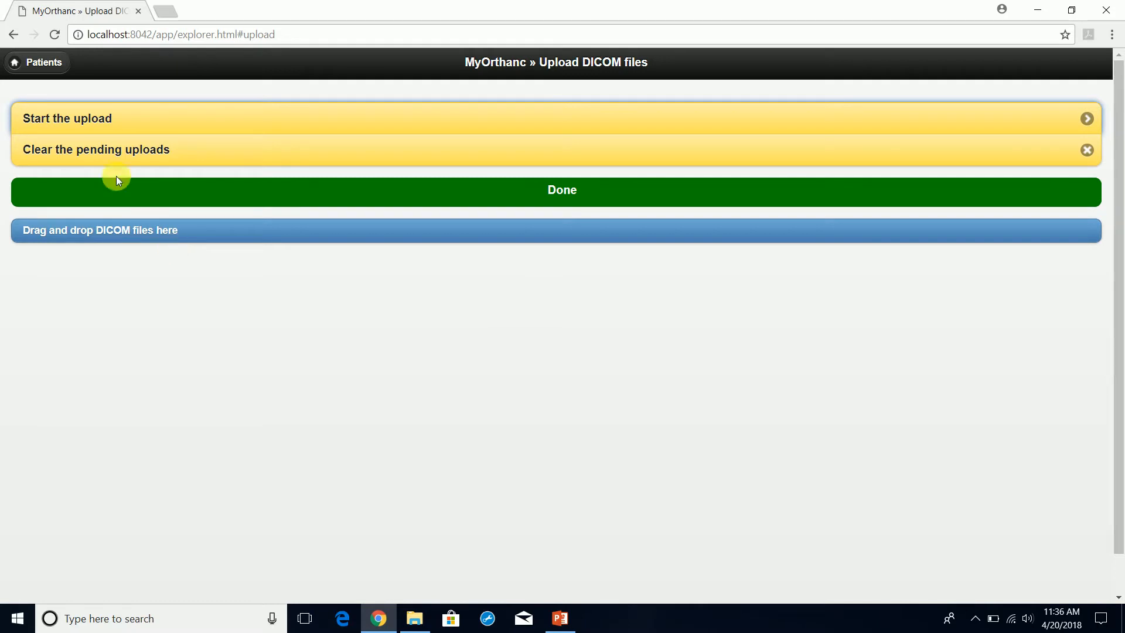
pyautogui.click(40, 63)
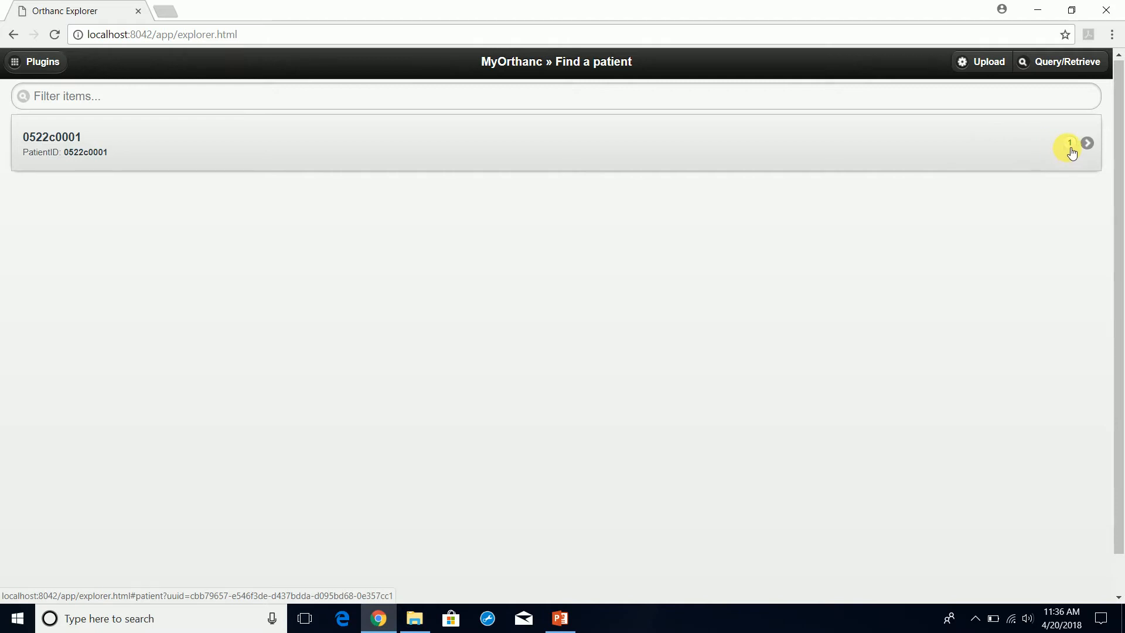
# Open the uploaded patient's record and set it to Protected, switching the protection off and on again once
pyautogui.click(516, 155)
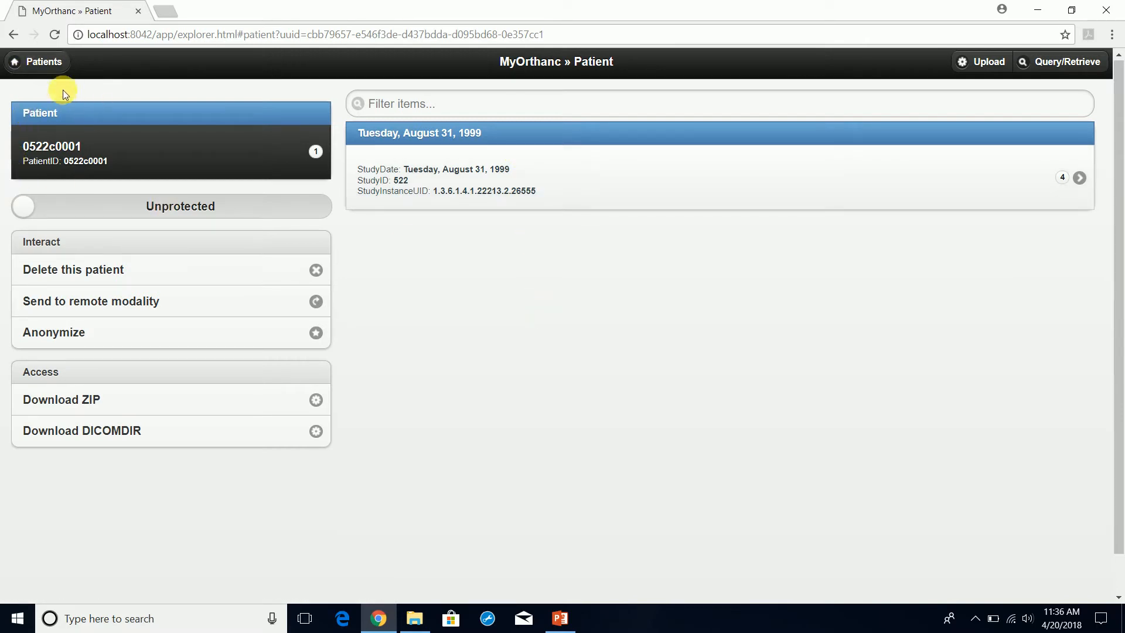
pyautogui.click(50, 71)
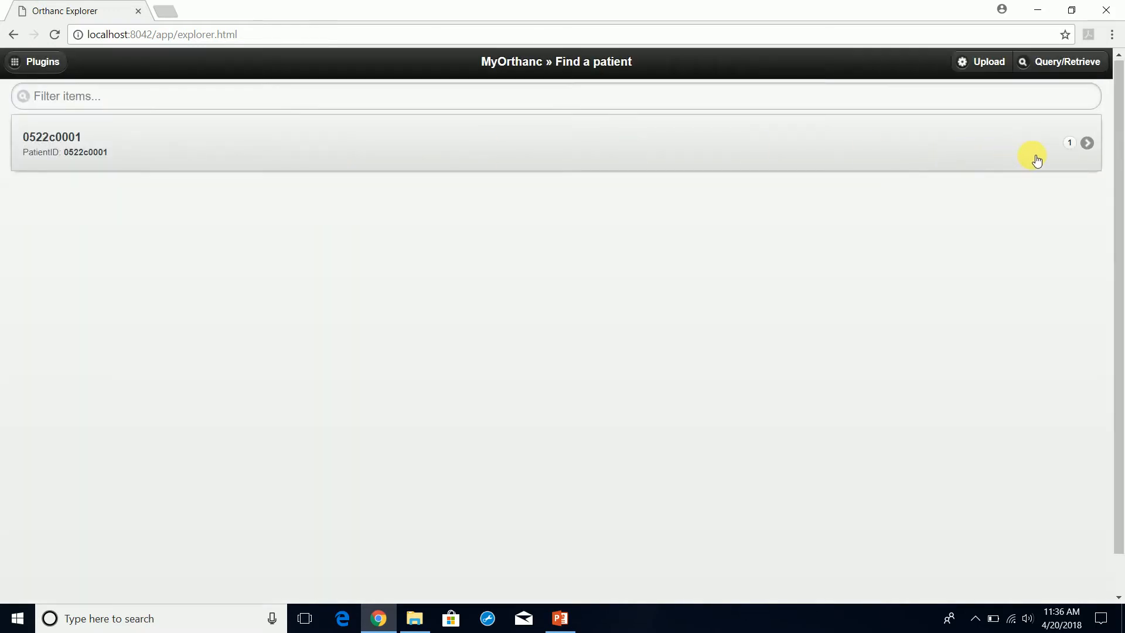
pyautogui.click(1085, 145)
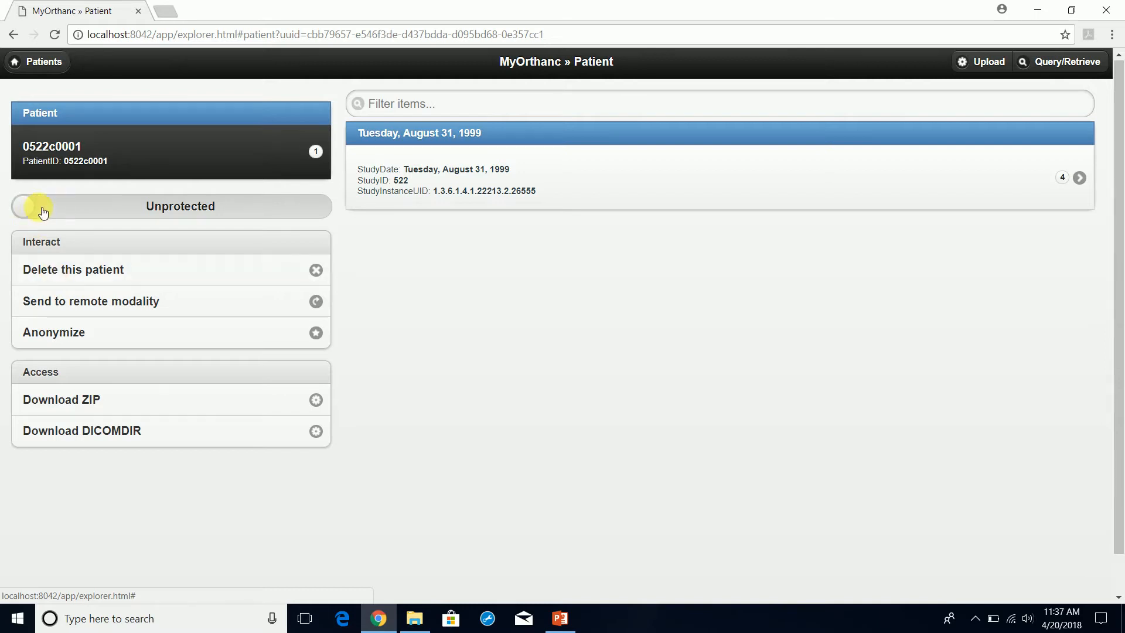
pyautogui.click(120, 210)
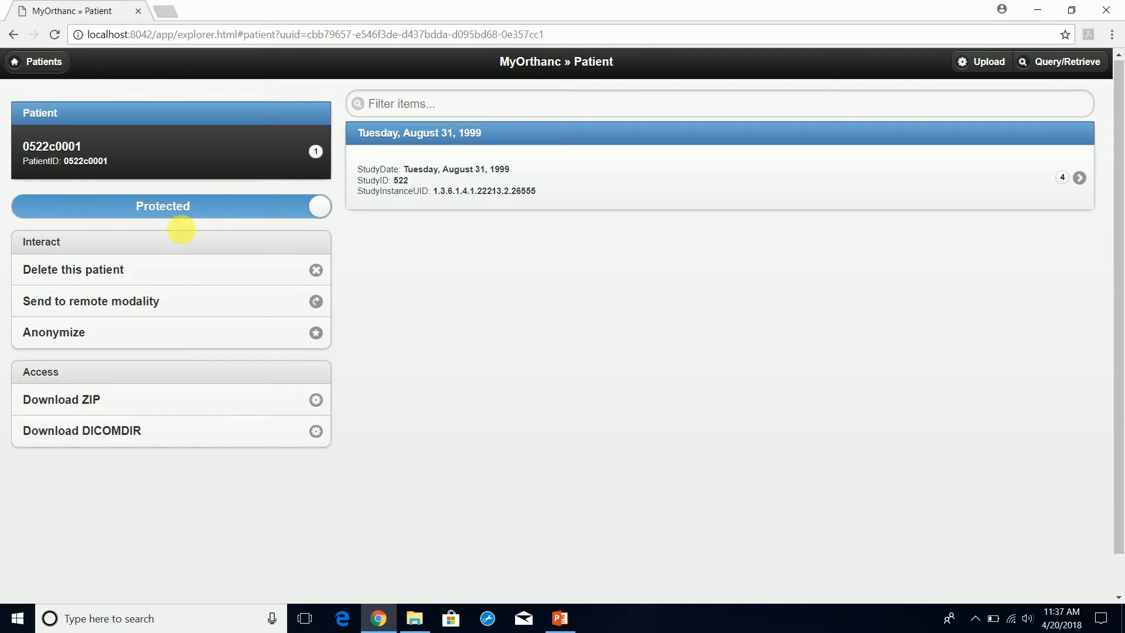
pyautogui.click(65, 209)
pyautogui.click(270, 208)
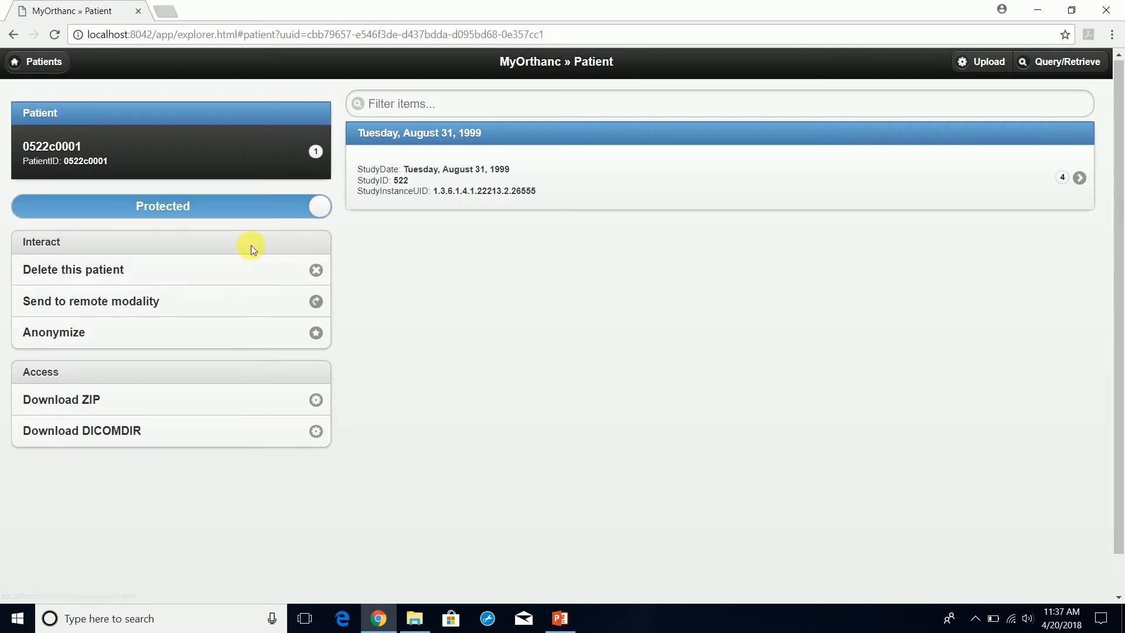
# Delete the patient from the Orthanc server and reopen the DICOM upload page, dismissing its warning
pyautogui.click(32, 270)
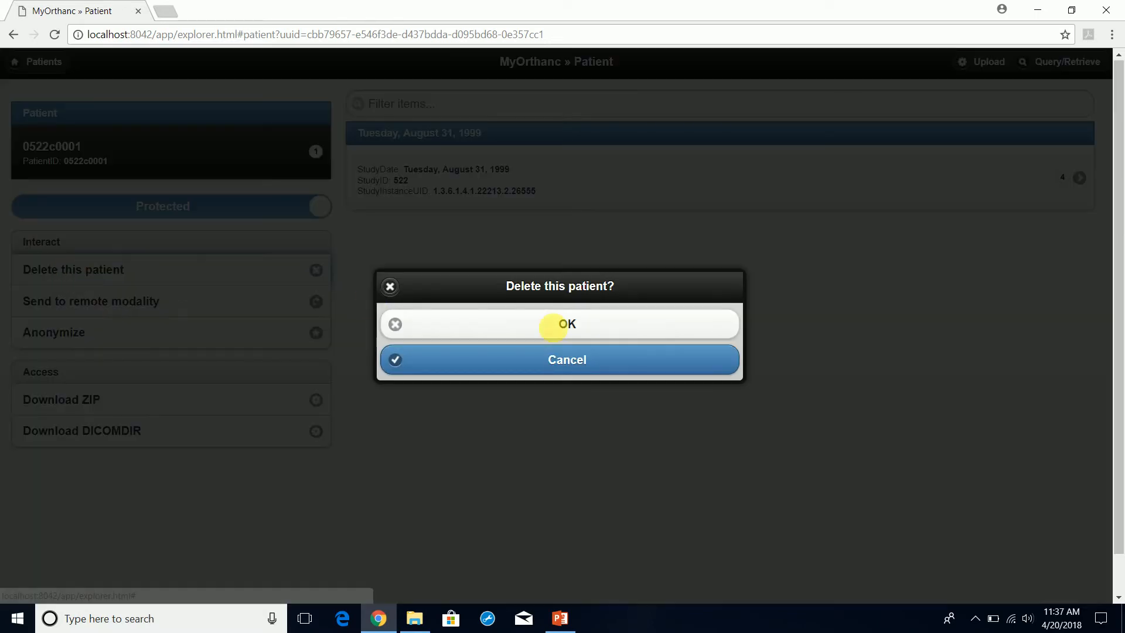
pyautogui.click(626, 330)
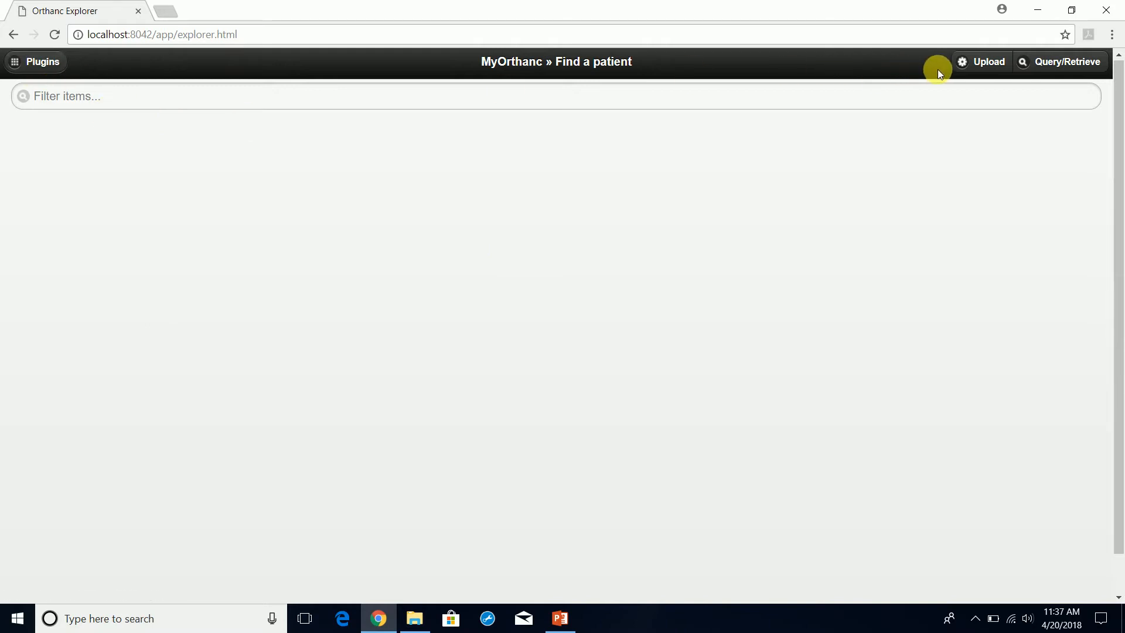
pyautogui.click(984, 63)
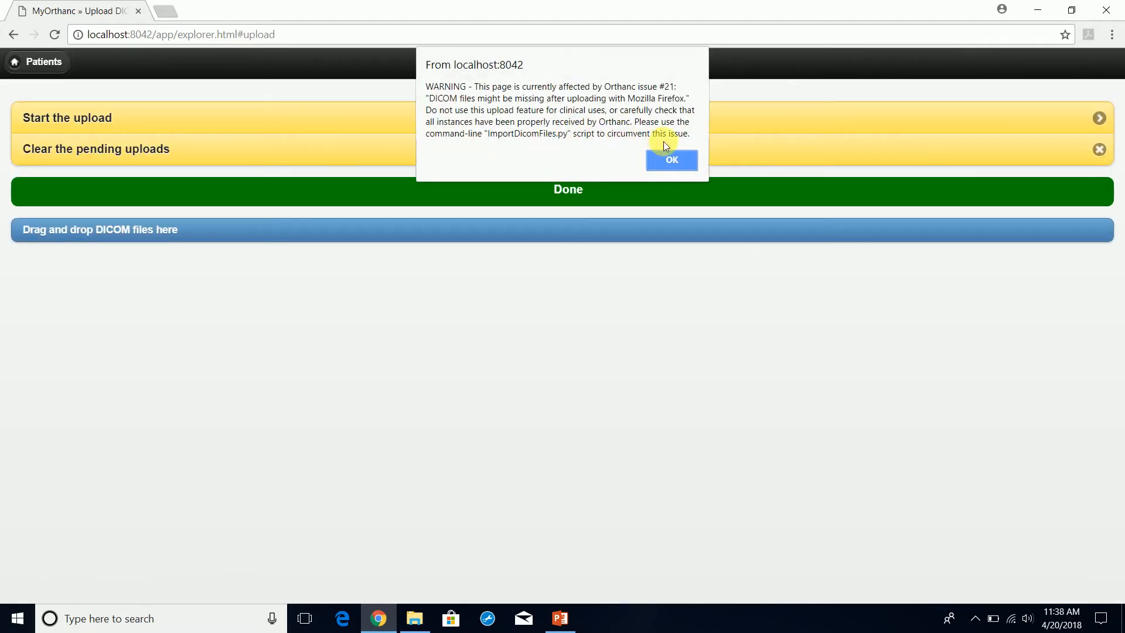
pyautogui.click(668, 157)
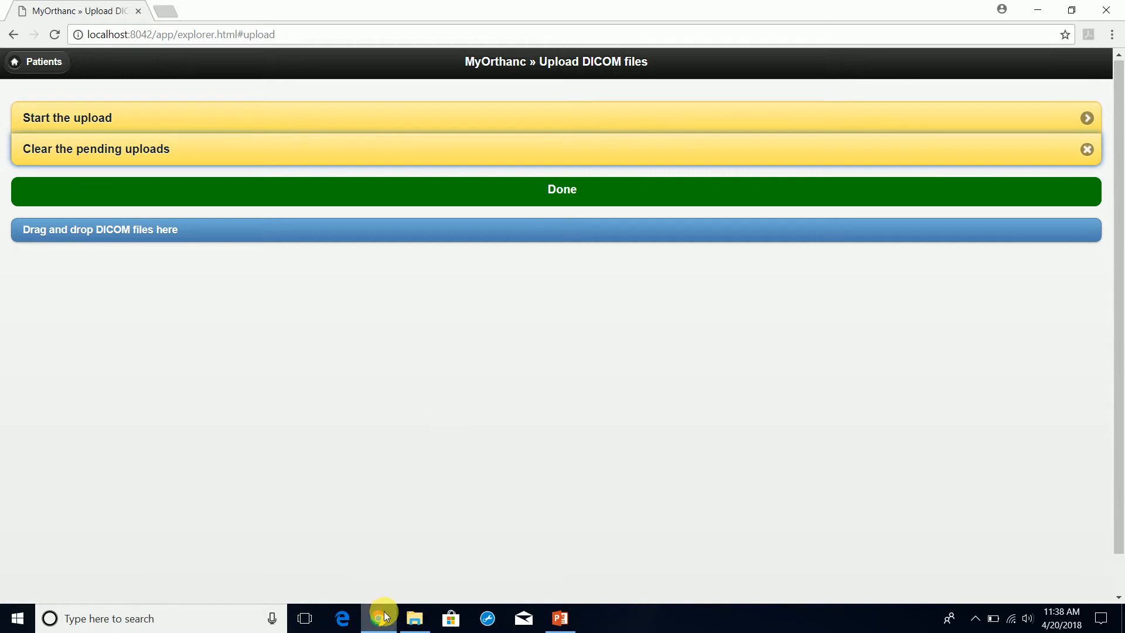
# Inspect the first series inside the first study folder of 0522c0001, and return to the 0522c0001 folder
pyautogui.click(415, 619)
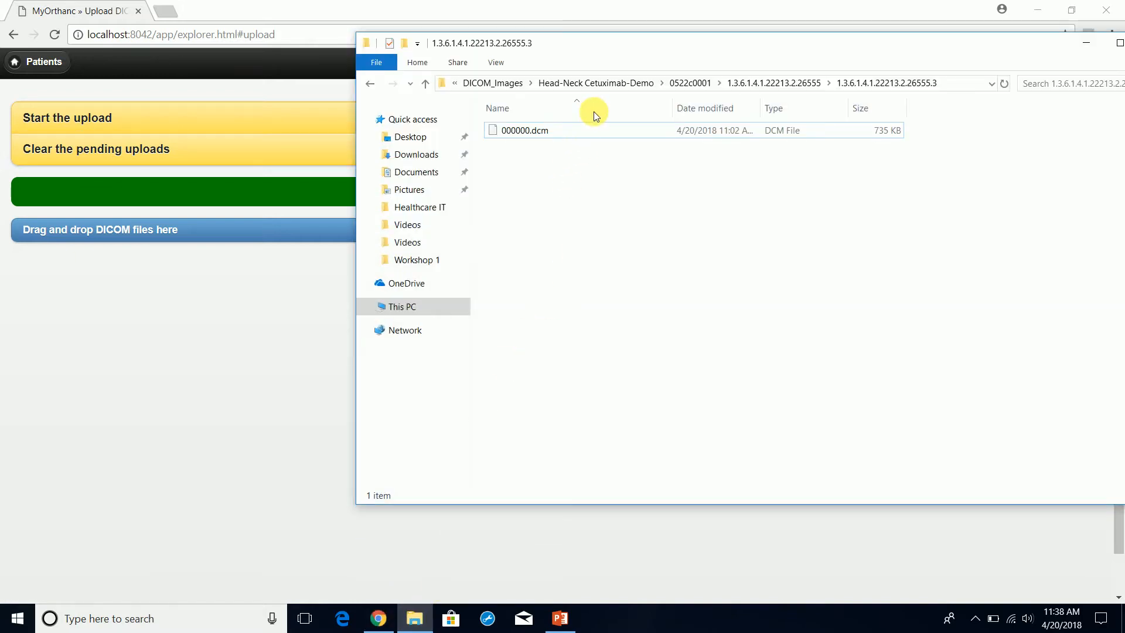
pyautogui.click(686, 85)
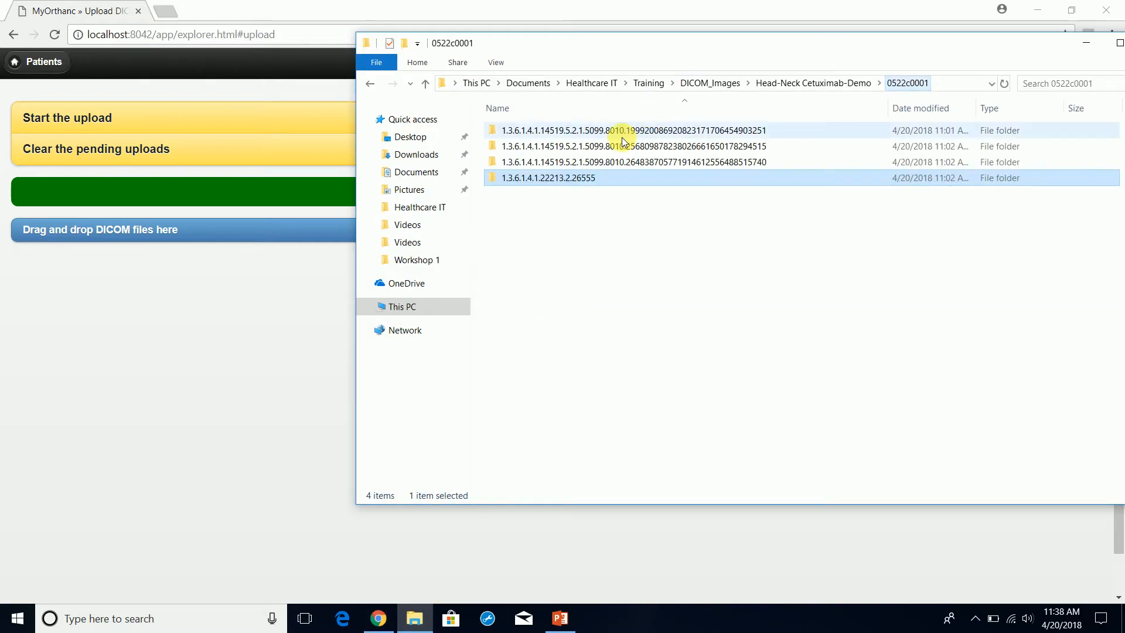
pyautogui.doubleClick(551, 132)
pyautogui.click(556, 133)
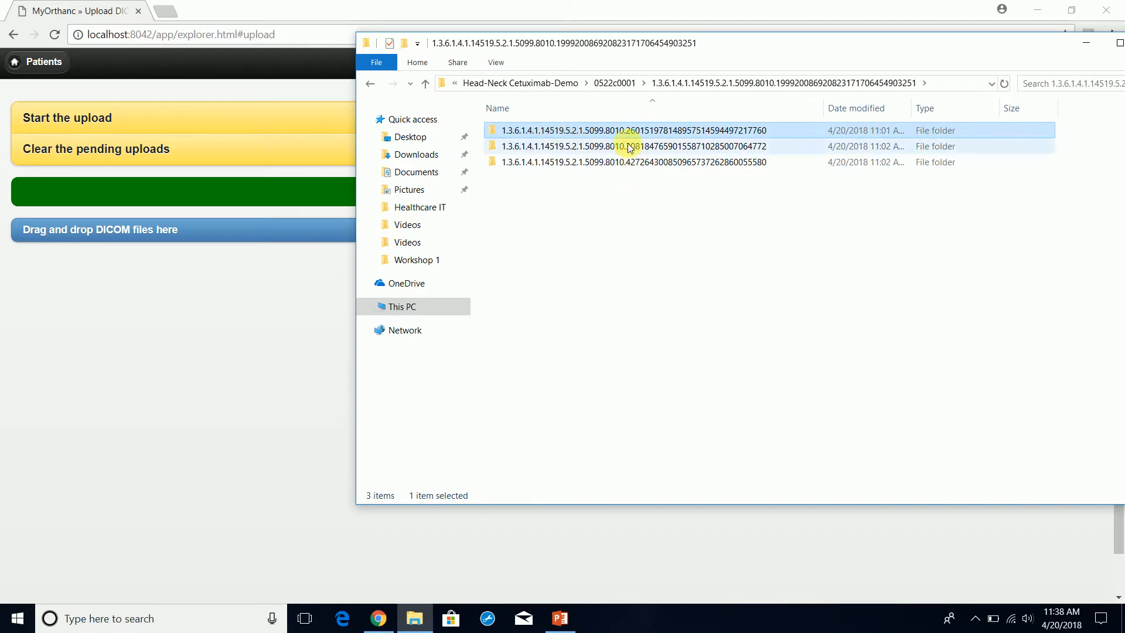
pyautogui.doubleClick(610, 131)
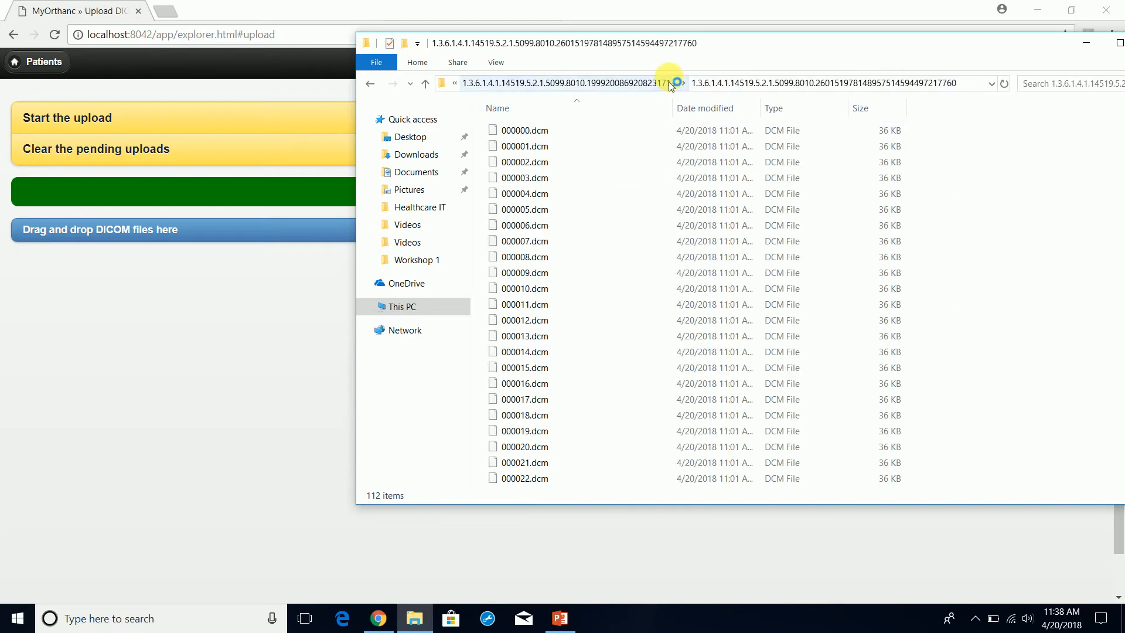
pyautogui.click(526, 84)
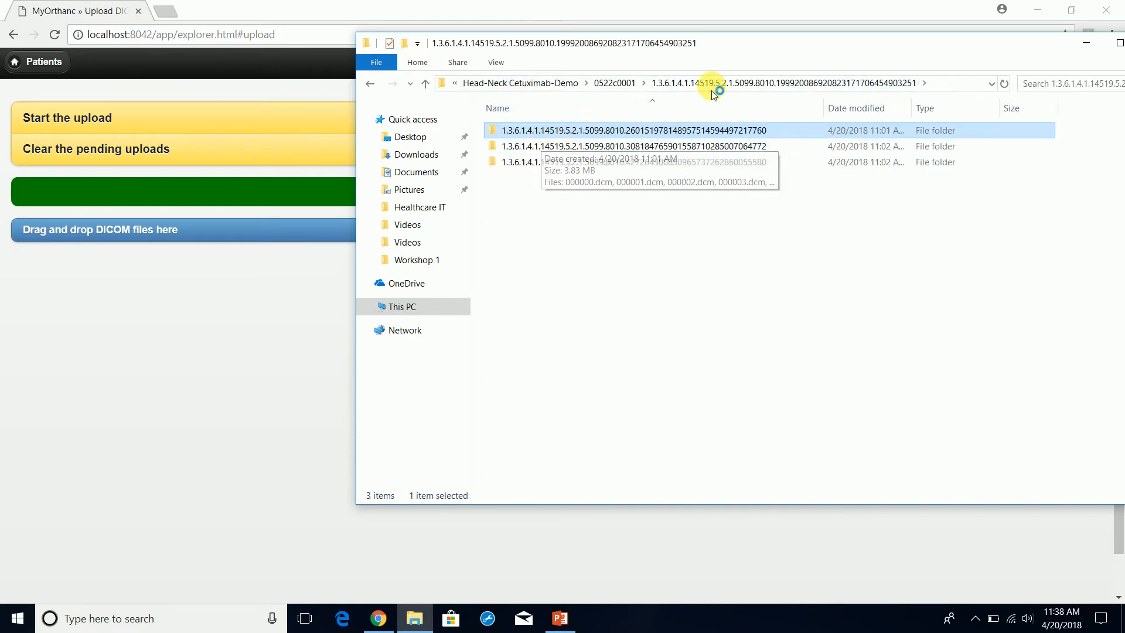
pyautogui.click(612, 84)
# Add all DCM files from series 1.3.6.1.4.1.22213.2.26555.2 under study 1.3.6.1.4.1.22213.2.26555 to the emptied pending upload list
pyautogui.doubleClick(614, 178)
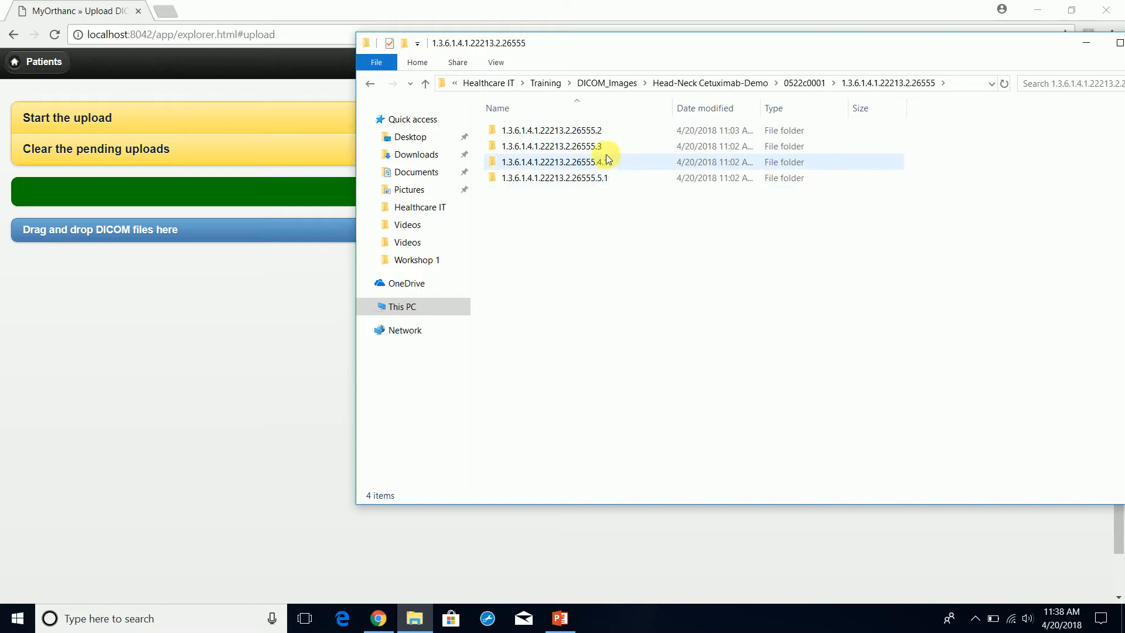
pyautogui.doubleClick(582, 131)
pyautogui.click(546, 149)
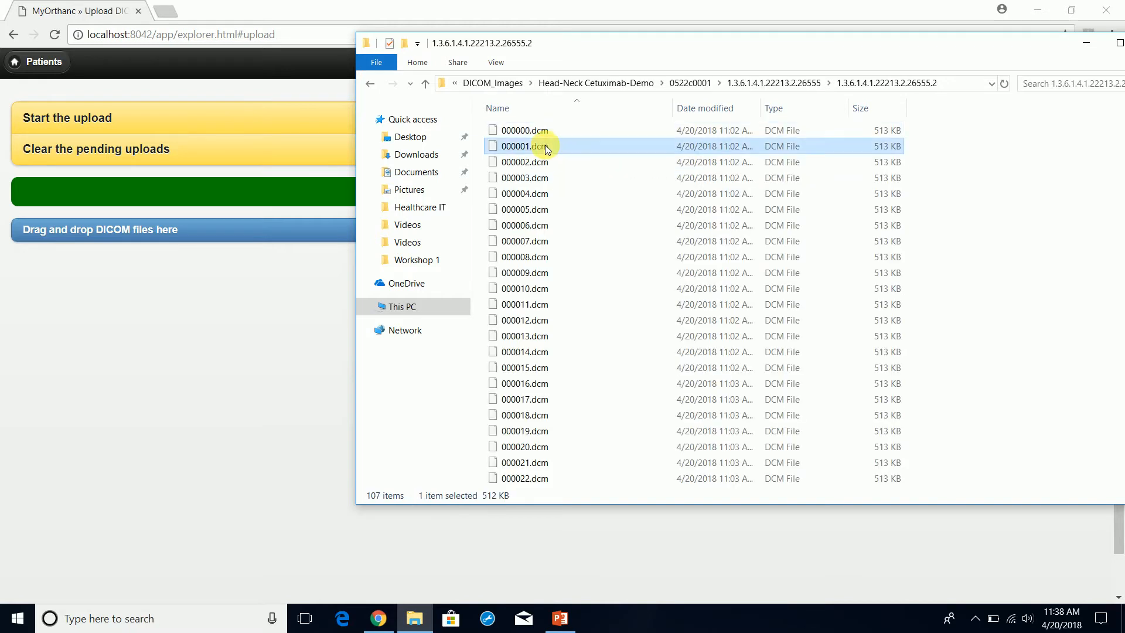
pyautogui.hotkey('ctrl', 'a')
pyautogui.rightClick(535, 155)
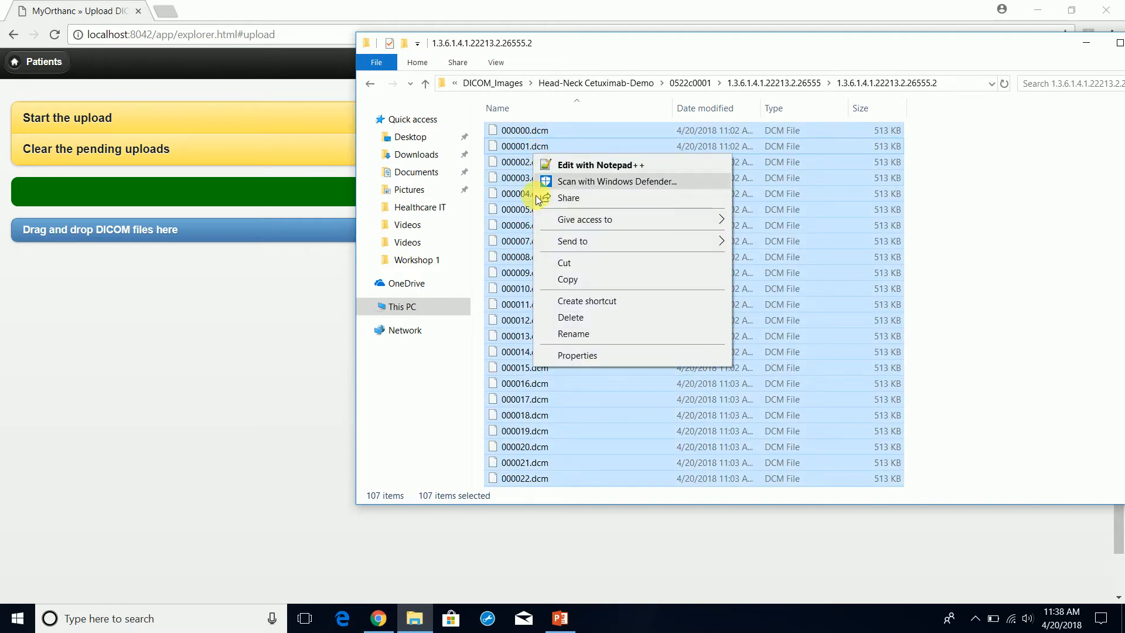
pyautogui.moveTo(523, 217); pyautogui.dragTo(241, 245)
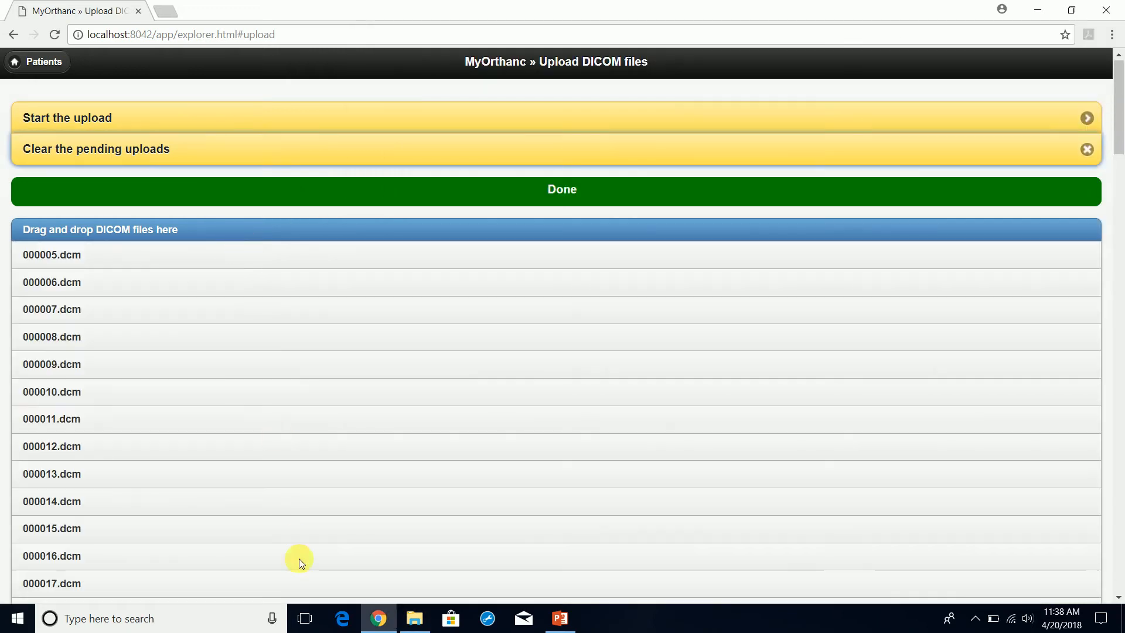
# Add the file 000000.dcm from series folder 1.3.6.1.4.1.22213.2.26555.3 to the pending upload list
pyautogui.click(415, 618)
pyautogui.click(632, 146)
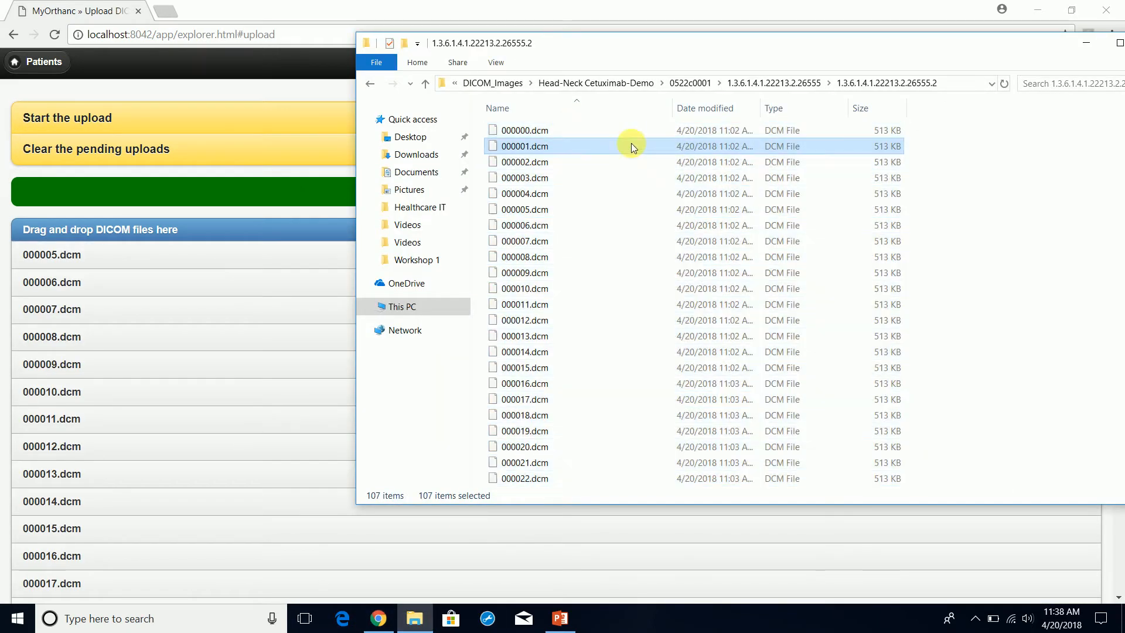
pyautogui.click(742, 84)
pyautogui.doubleClick(558, 147)
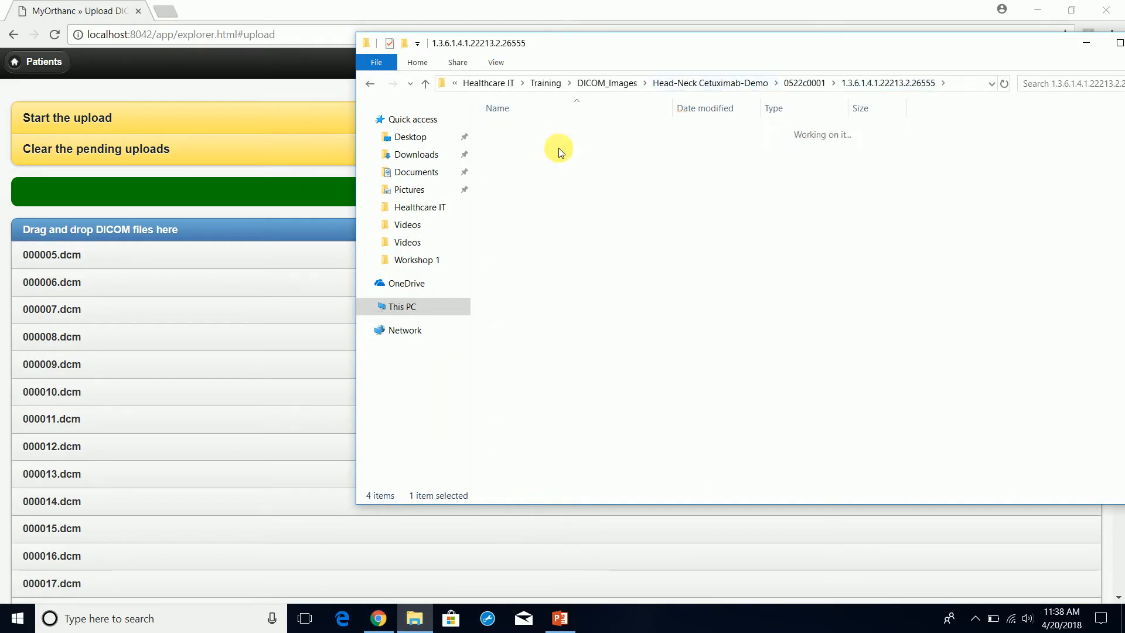
pyautogui.moveTo(530, 127); pyautogui.dragTo(243, 340)
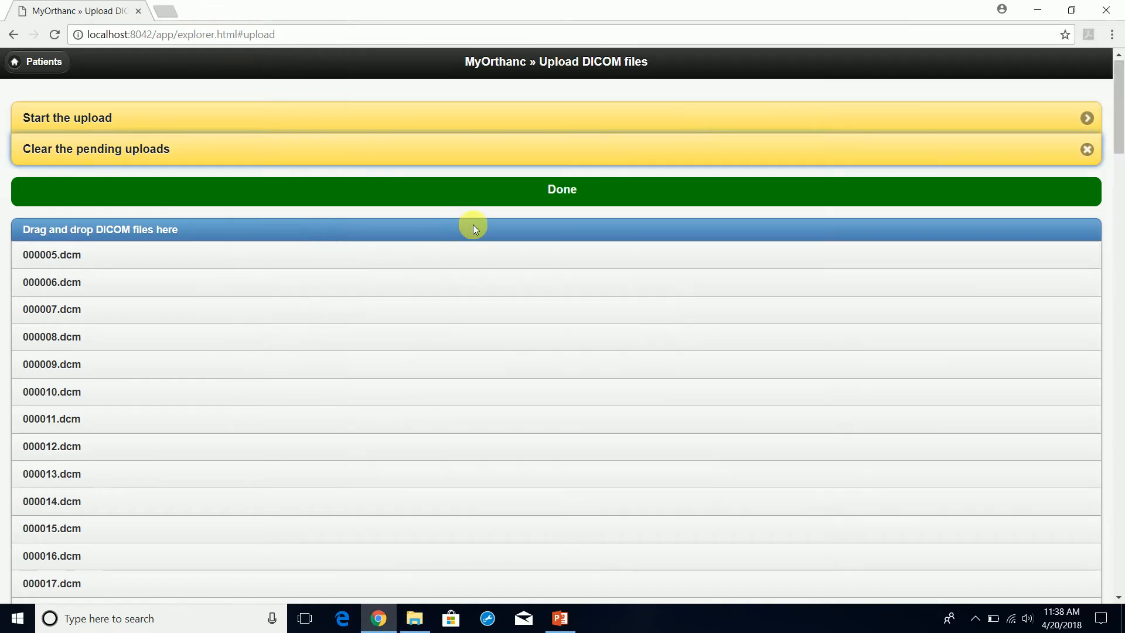
# Add the file 000000.dcm from series folder 1.3.6.1.4.1.22213.2.26555.4.1 to the pending upload list
pyautogui.click(414, 619)
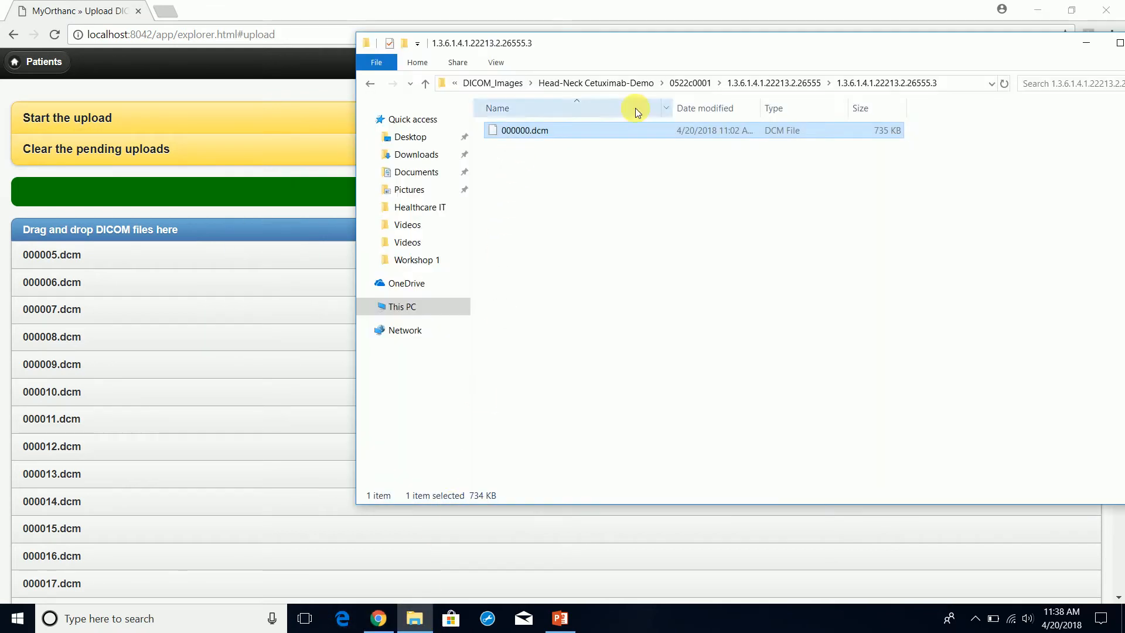
pyautogui.click(742, 82)
pyautogui.doubleClick(595, 166)
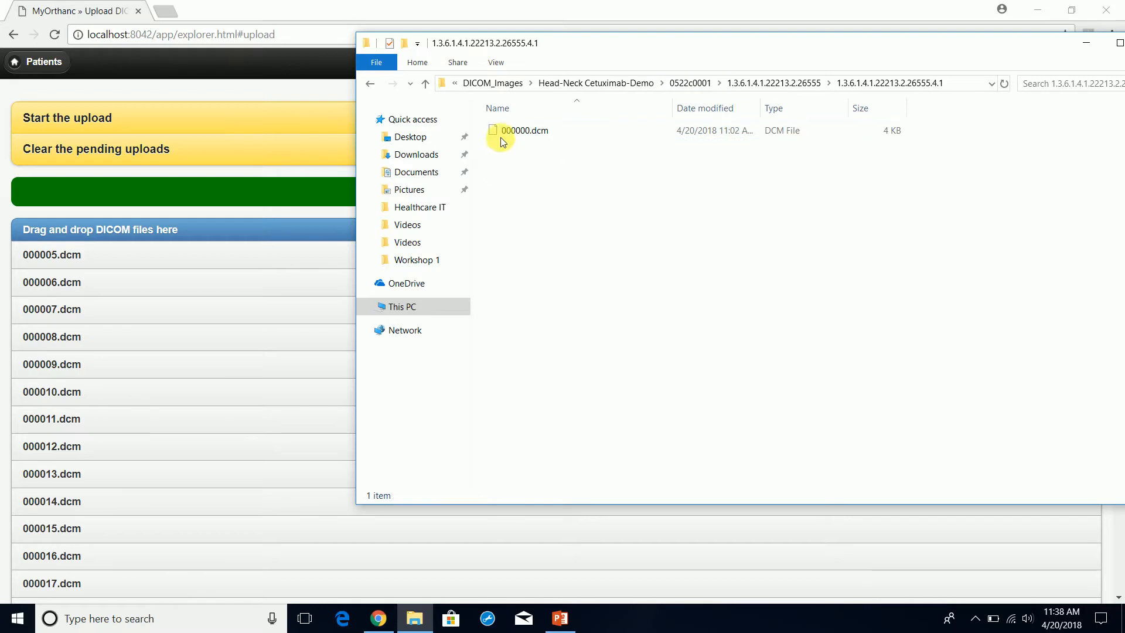
pyautogui.moveTo(503, 142); pyautogui.dragTo(143, 298)
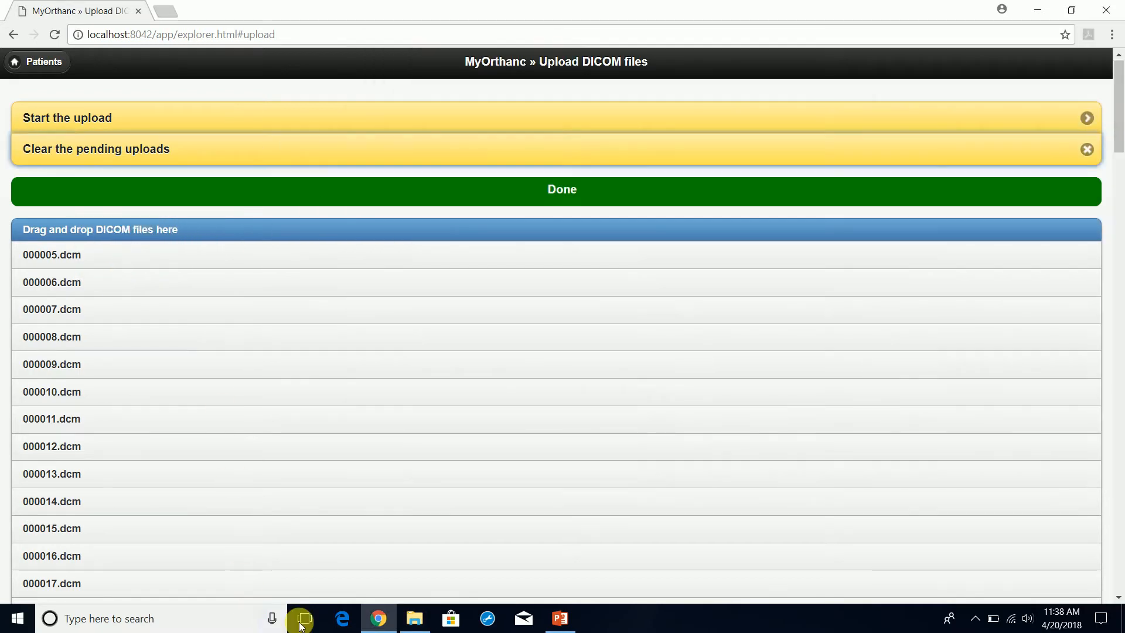
# Add the file 000000.dcm from series folder 1.3.6.1.4.1.22213.2.26555.5.1 to the pending upload list
pyautogui.click(414, 618)
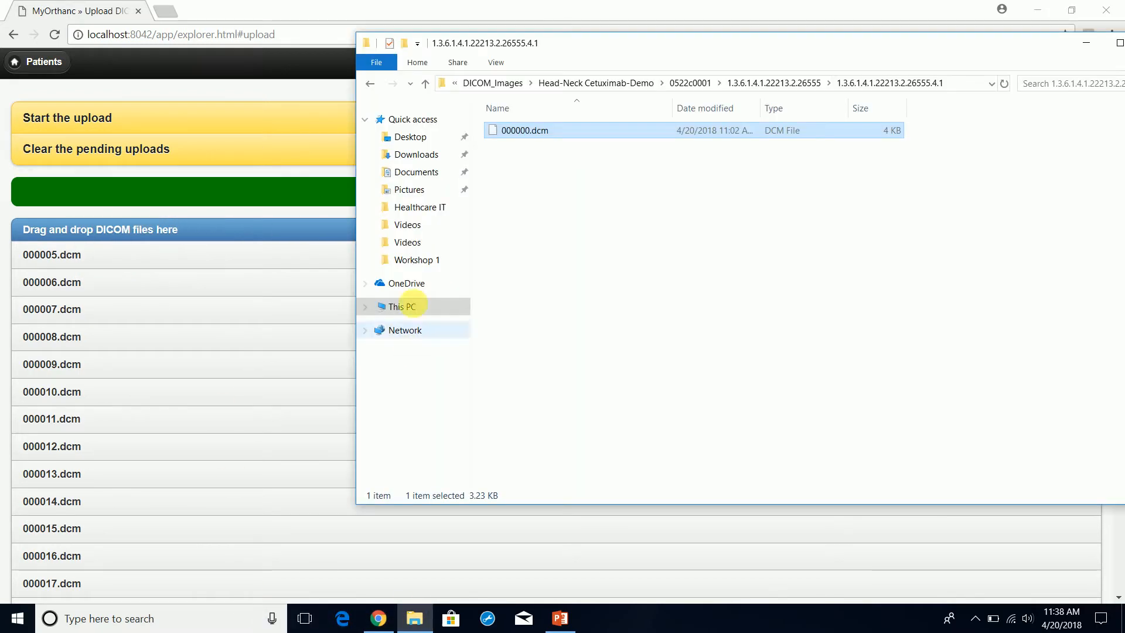
pyautogui.click(822, 87)
pyautogui.doubleClick(547, 181)
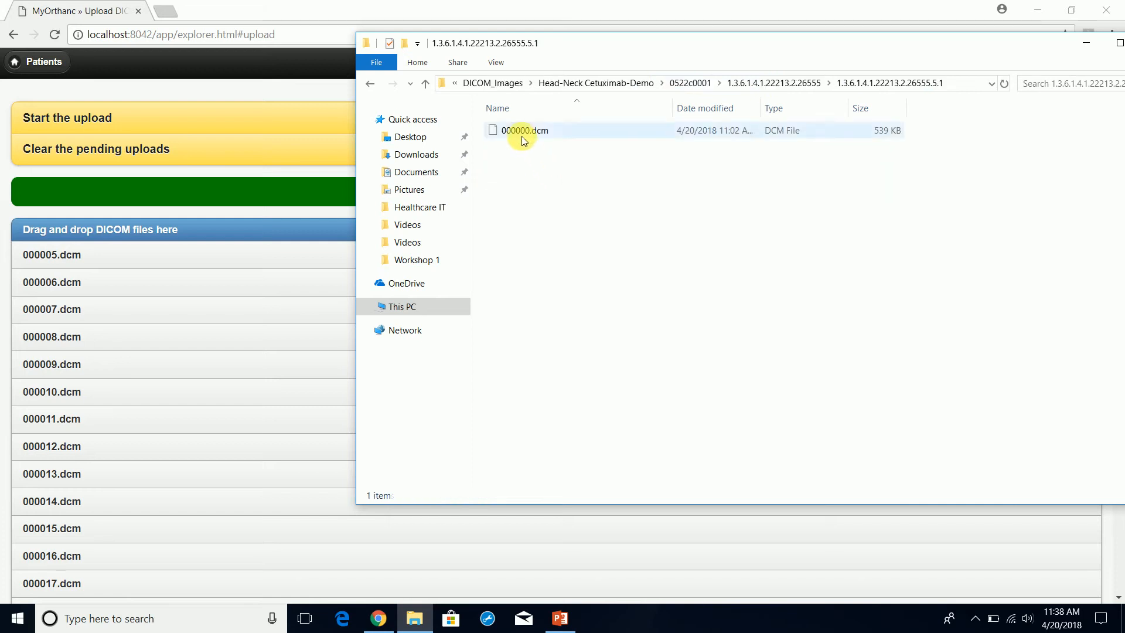
pyautogui.moveTo(523, 141); pyautogui.dragTo(214, 343)
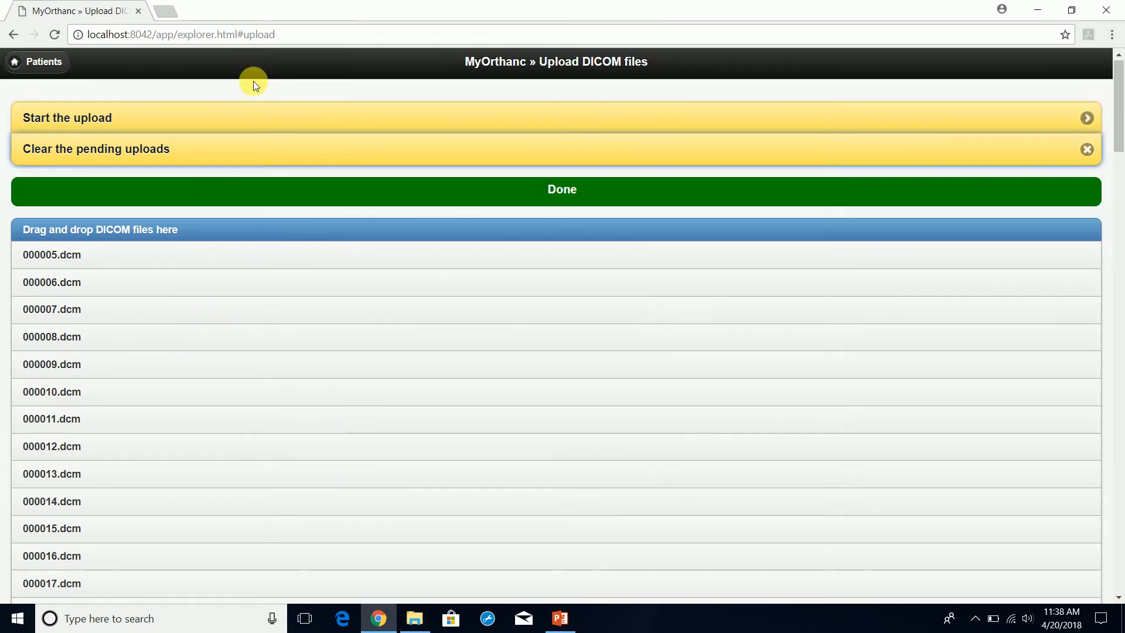
# Upload the pending DICOM files to the Orthanc server and open the re-uploaded patient's record
pyautogui.click(206, 119)
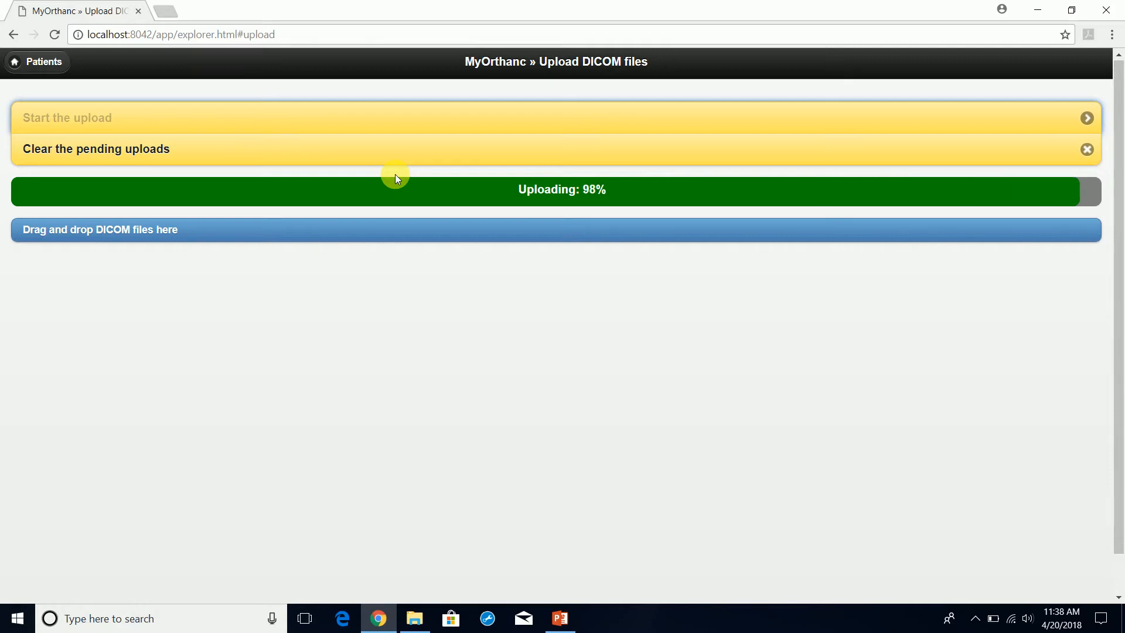
pyautogui.click(41, 62)
pyautogui.click(103, 162)
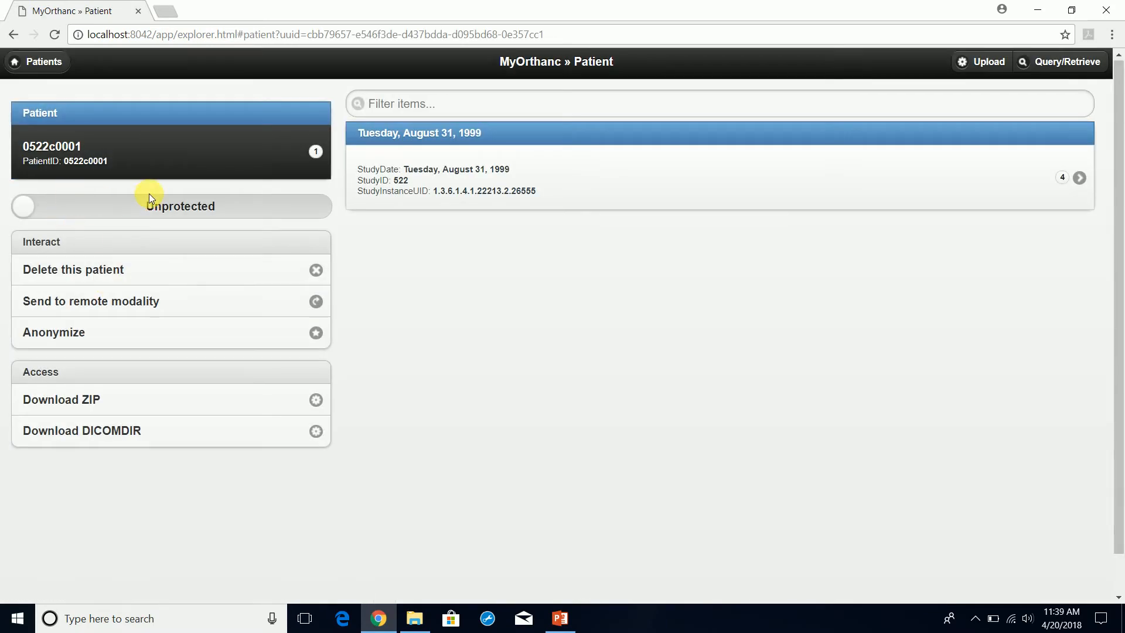
# Switch the patient's protection on and off repeatedly, finishing with the patient set to Unprotected
pyautogui.click(228, 208)
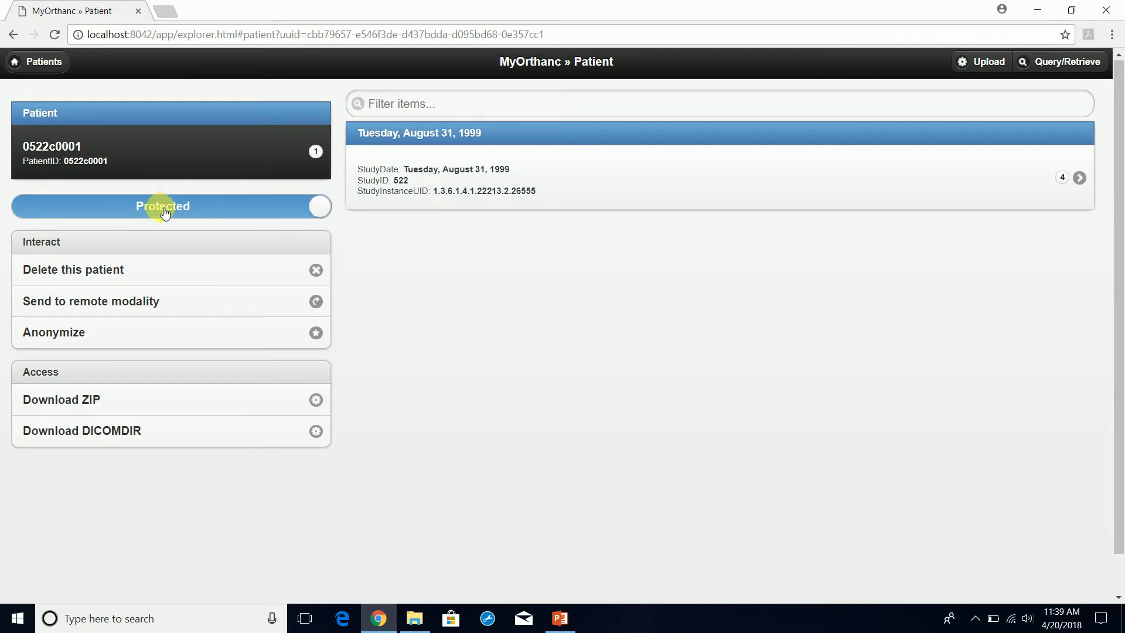
pyautogui.click(219, 212)
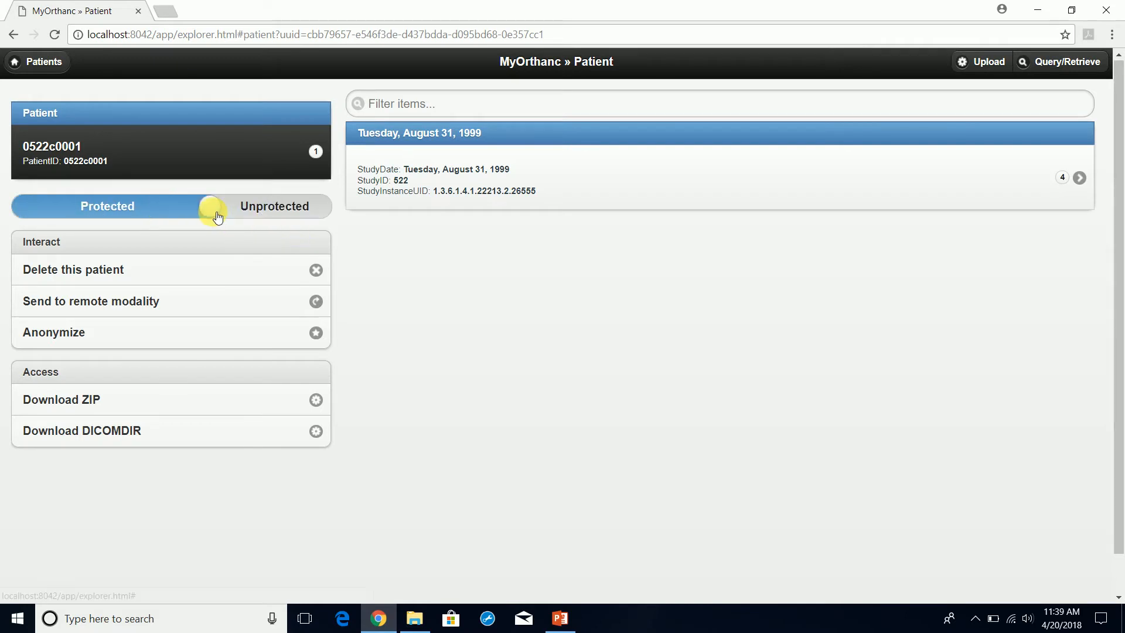
pyautogui.click(246, 213)
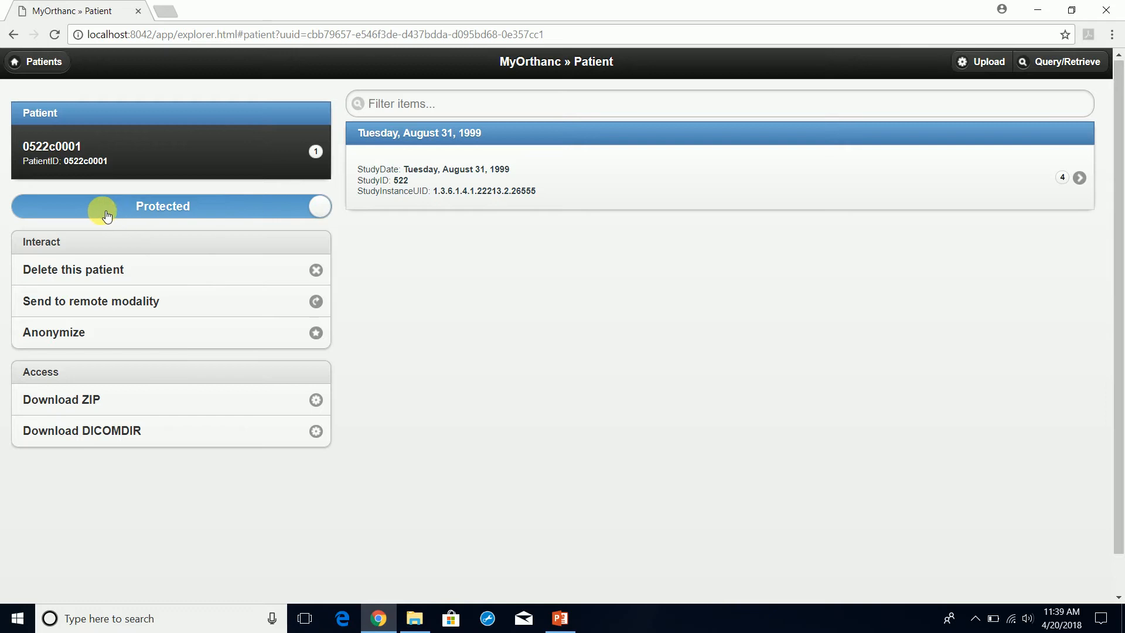
pyautogui.click(129, 209)
pyautogui.click(164, 211)
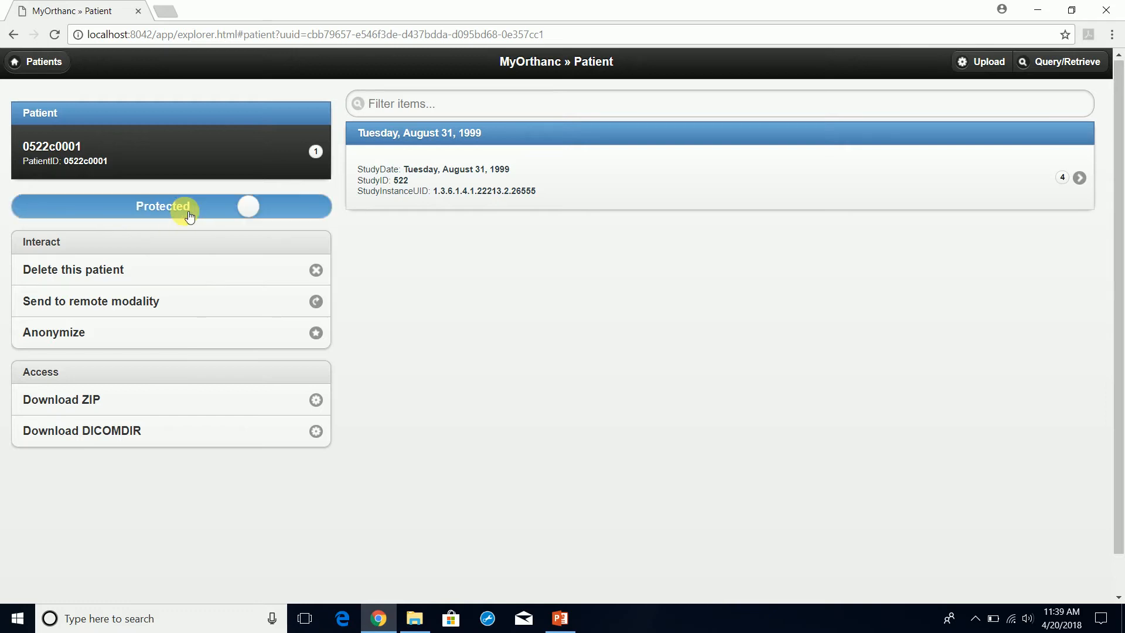
pyautogui.click(83, 209)
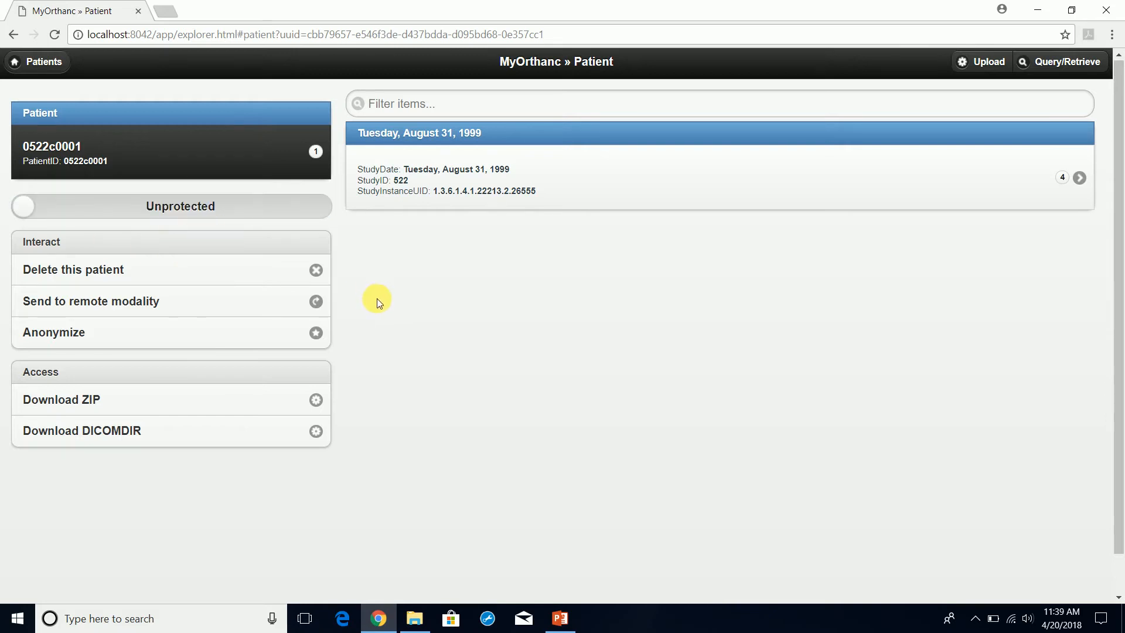
# Look at the target choice for sending the patient to a remote modality and at the anonymization prompt, cancelling both
pyautogui.click(104, 307)
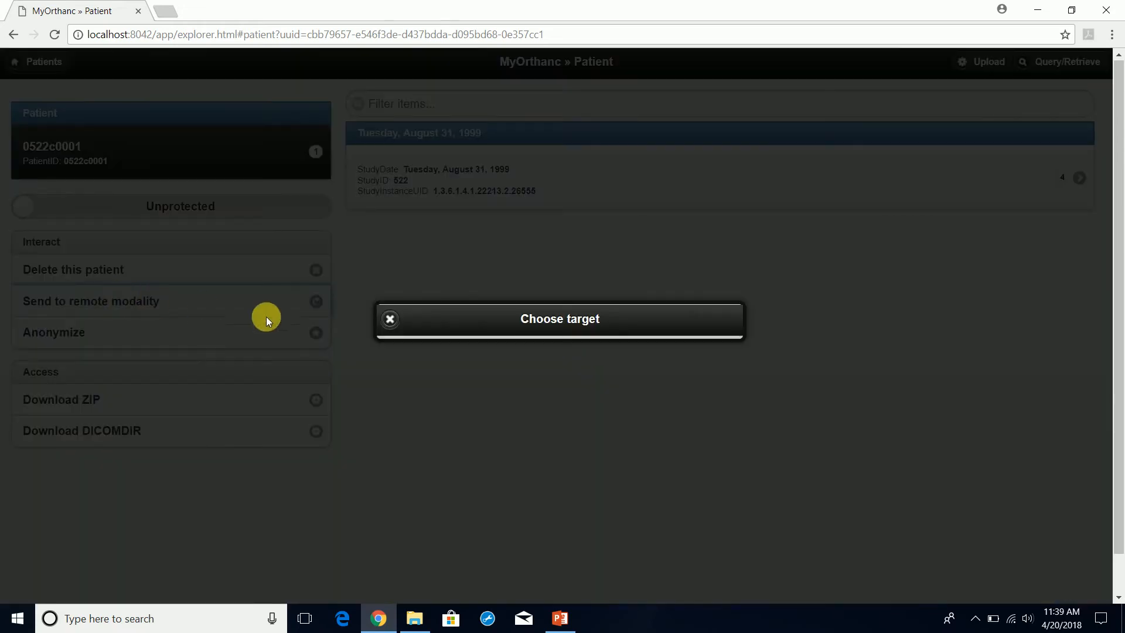
pyautogui.click(390, 320)
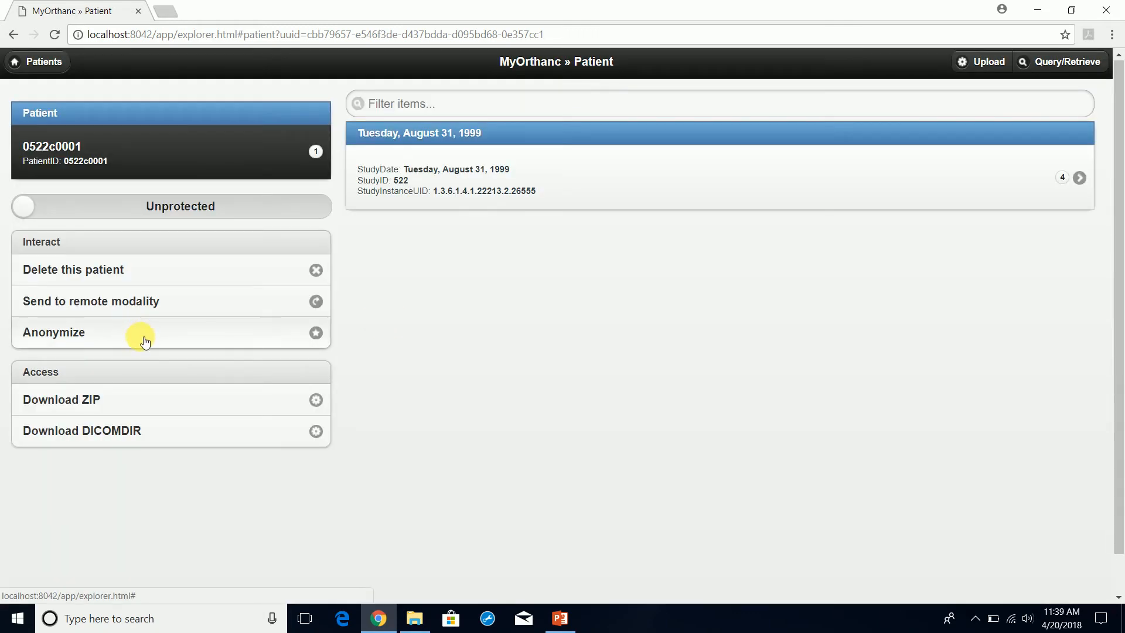
pyautogui.click(145, 341)
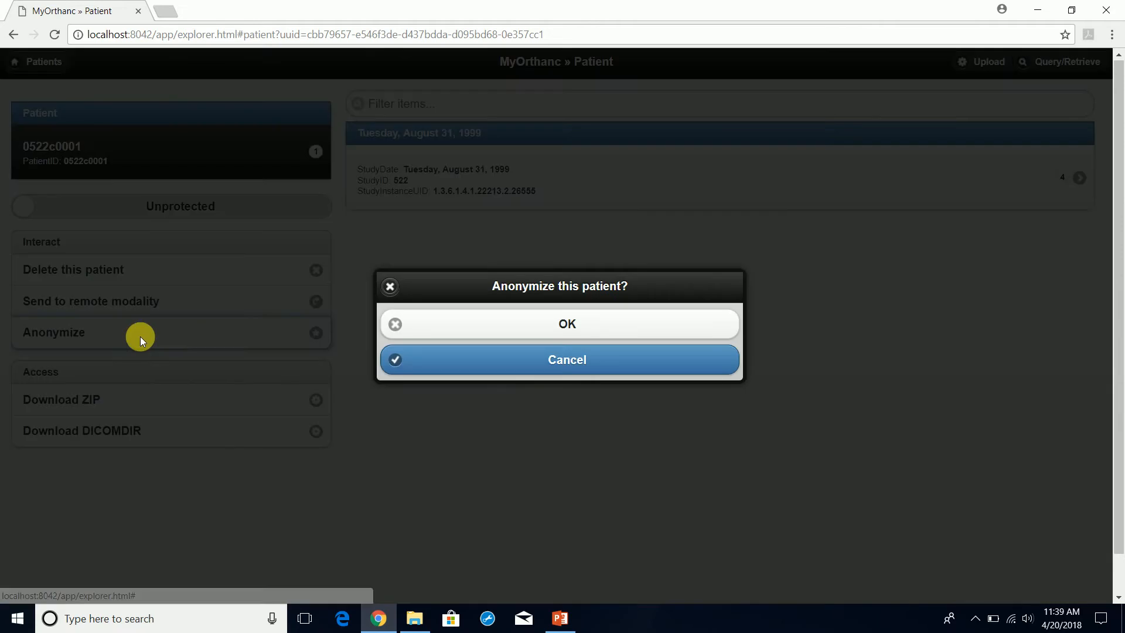
pyautogui.click(543, 363)
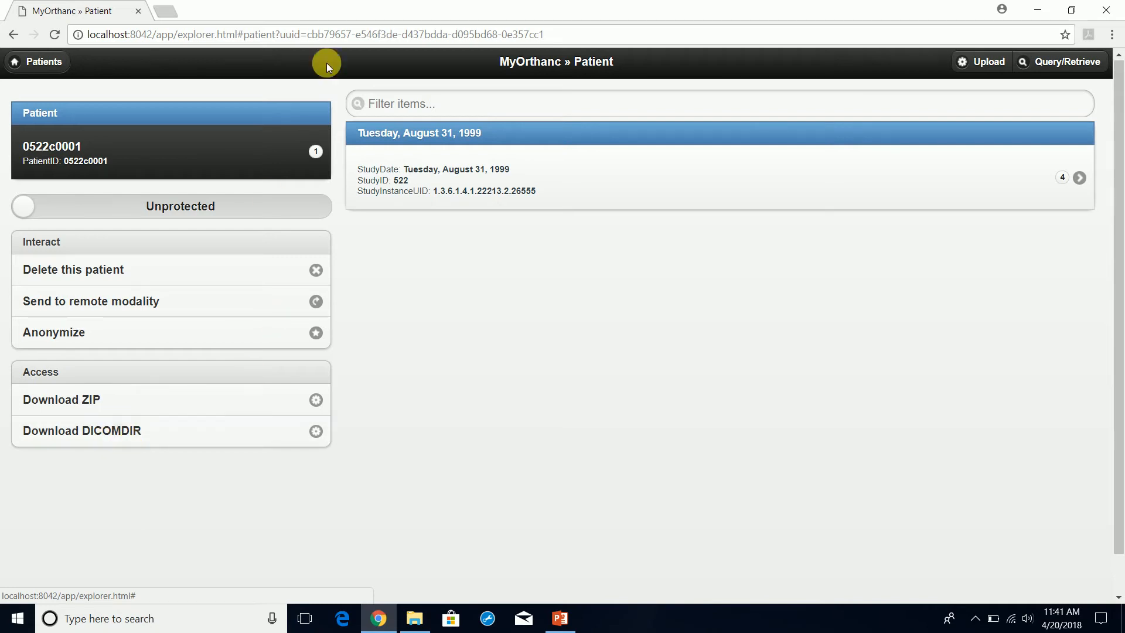
# Download the patient's DICOMDIR archive, show it in the Downloads folder, and widen the Name column to fit its full file name
pyautogui.click(167, 439)
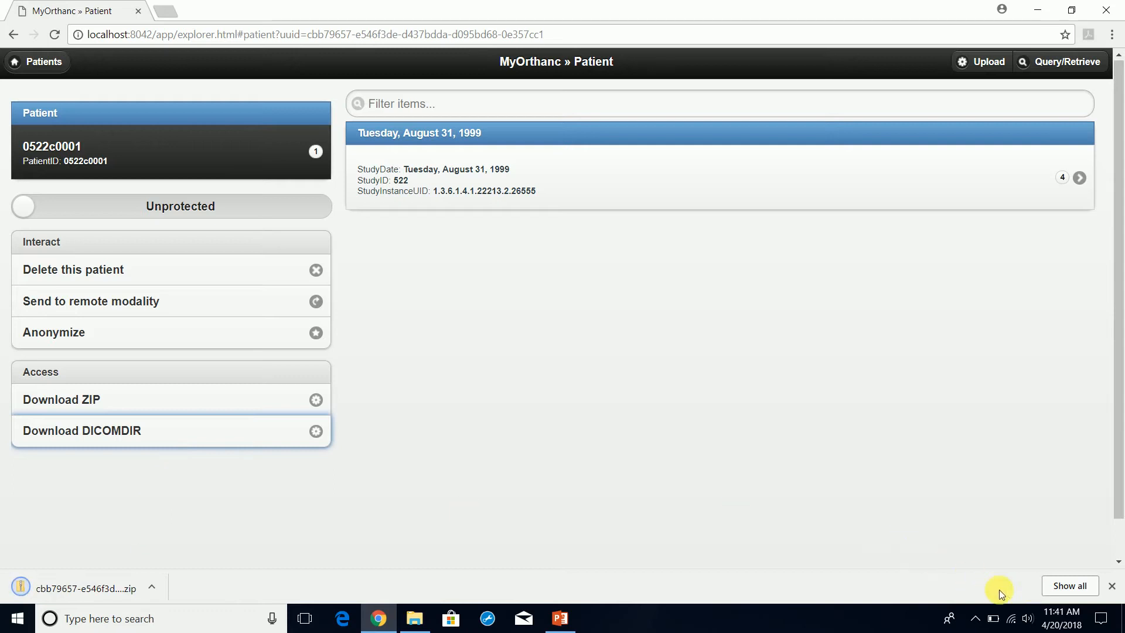
pyautogui.click(151, 587)
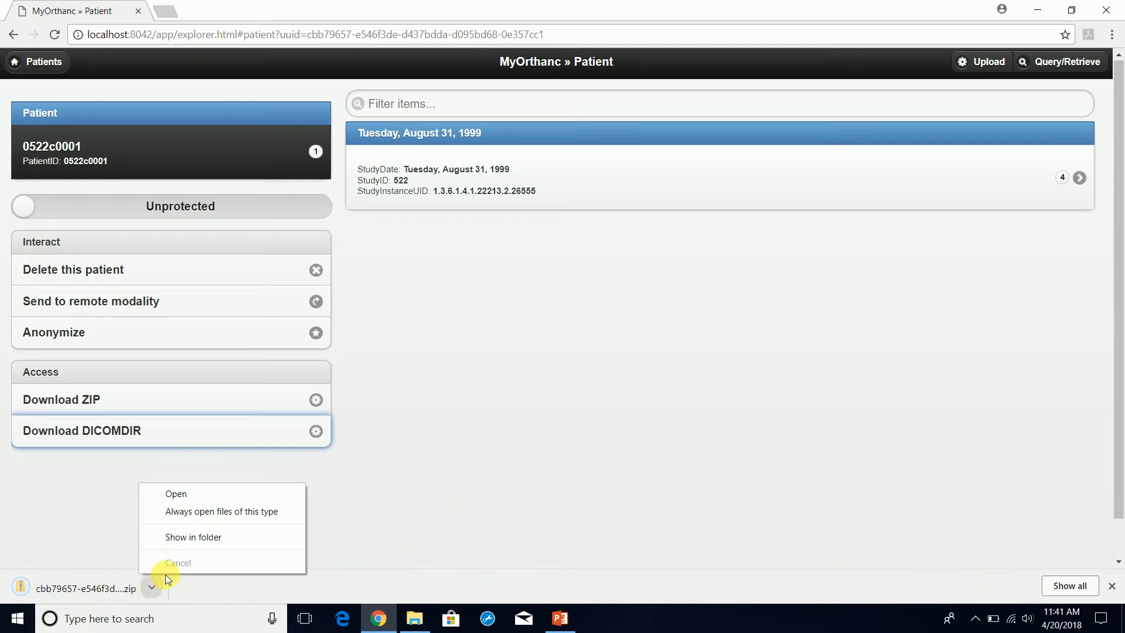
pyautogui.click(182, 535)
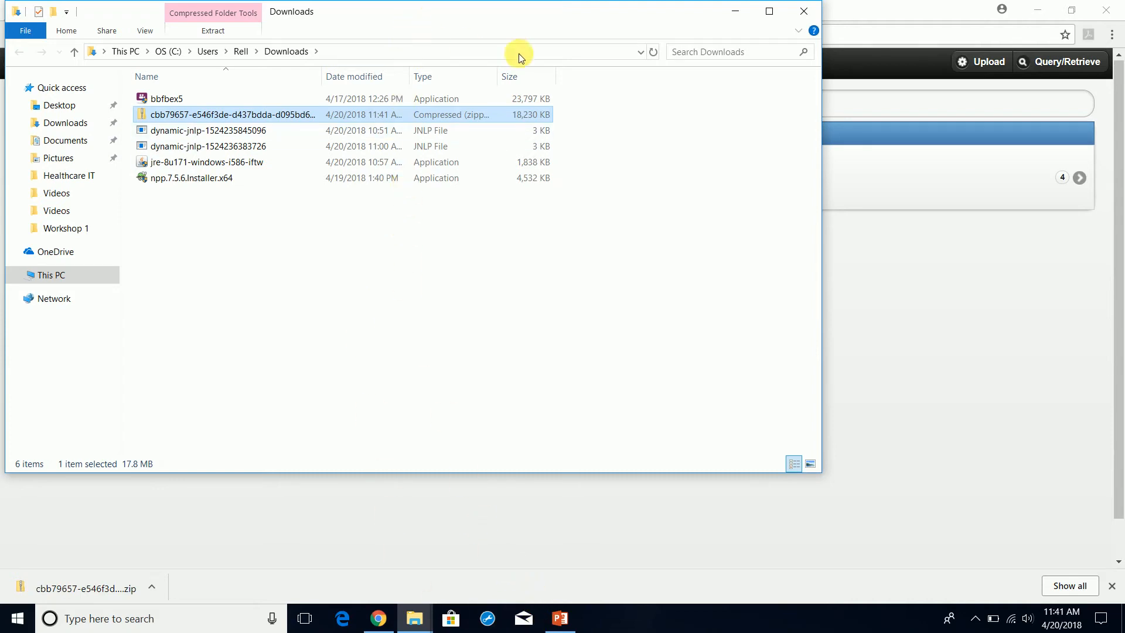
pyautogui.moveTo(526, 11); pyautogui.dragTo(776, 45)
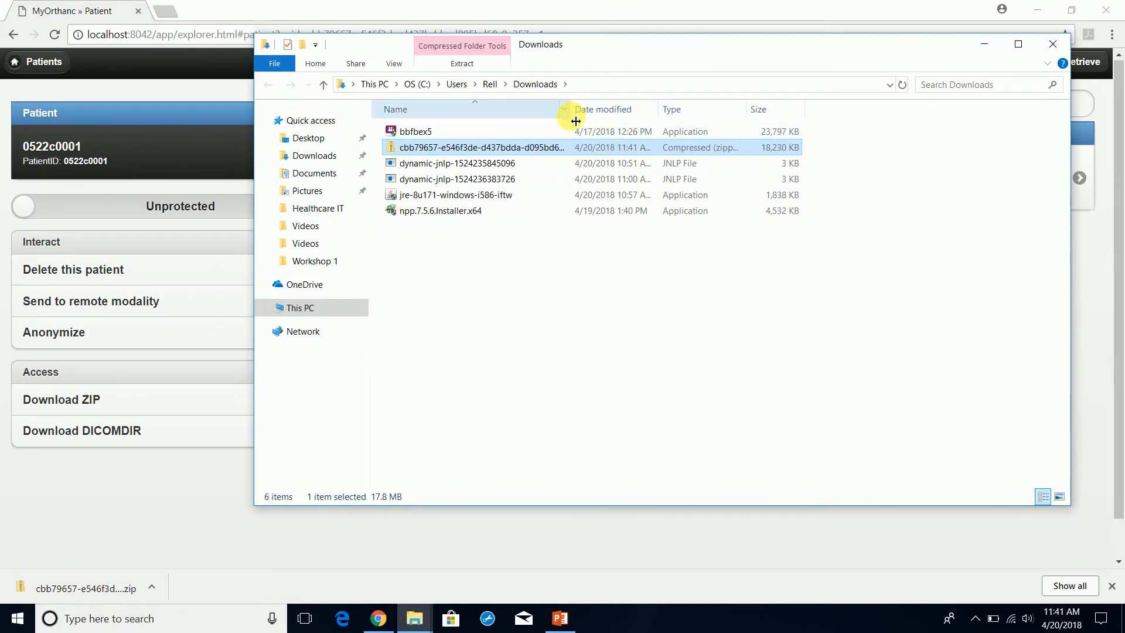
pyautogui.moveTo(577, 121); pyautogui.dragTo(707, 115)
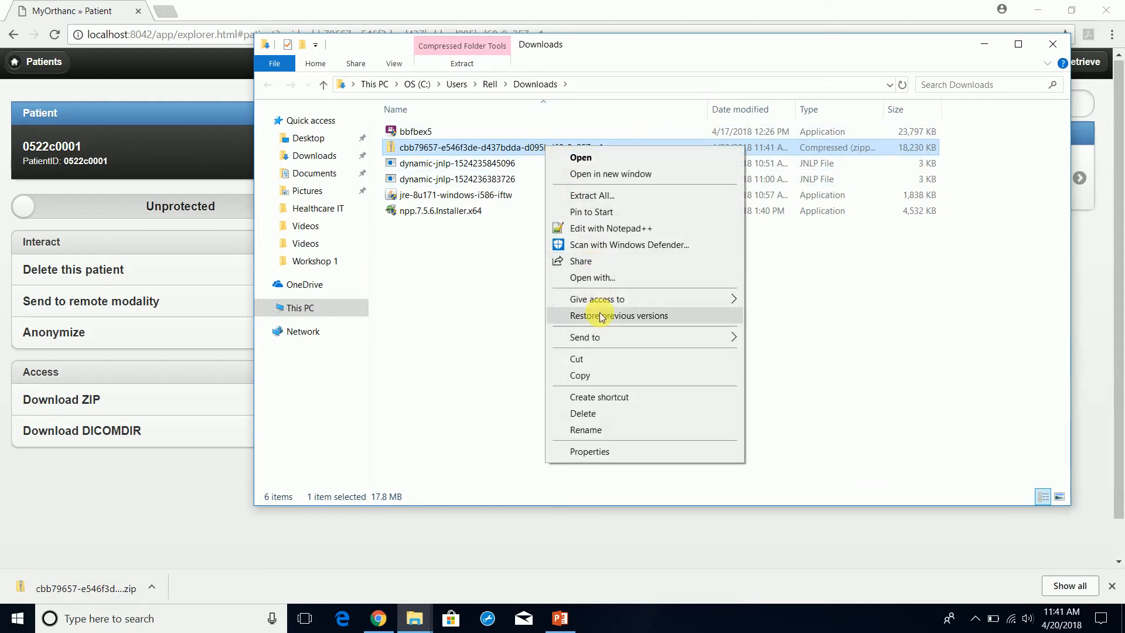
# Cut the downloaded DICOMDIR ZIP archive from the Downloads folder for moving, and minimize that window
pyautogui.click(610, 379)
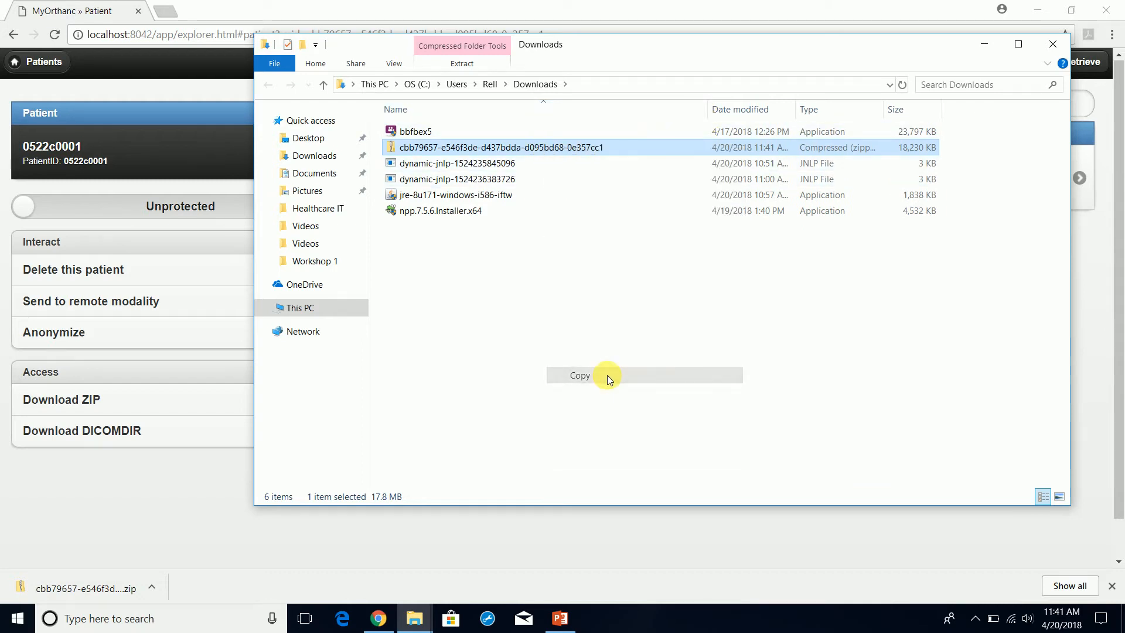
pyautogui.rightClick(551, 148)
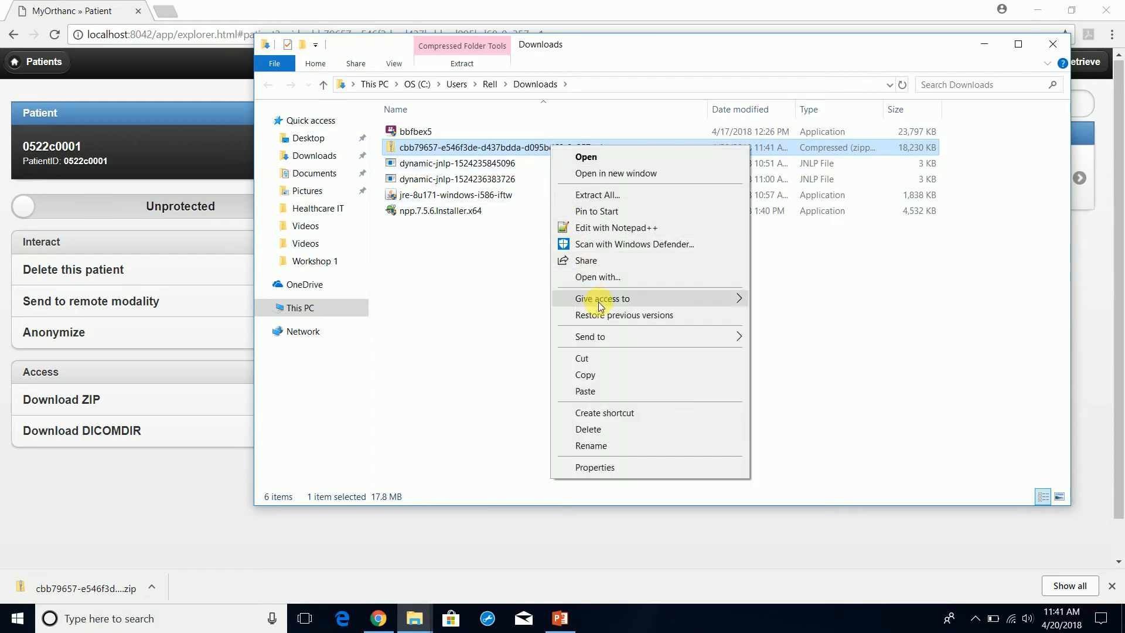
pyautogui.click(606, 358)
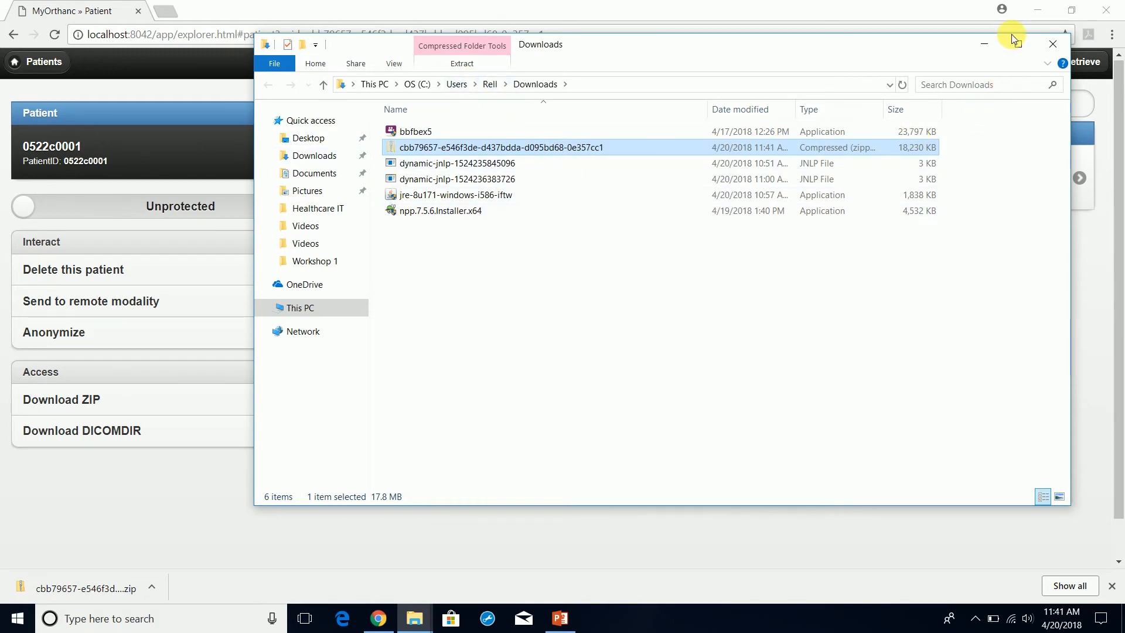
pyautogui.click(984, 44)
# Return to the File Explorer window with the DICOM series and go up to the Training folder under Healthcare IT
pyautogui.moveTo(426, 624)
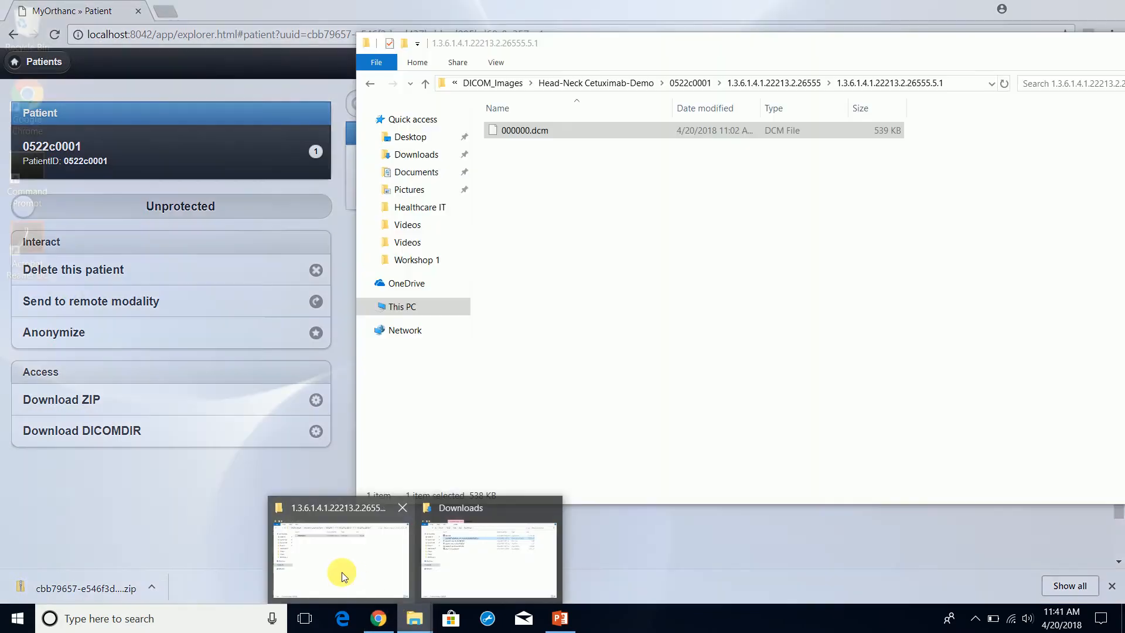
pyautogui.click(342, 562)
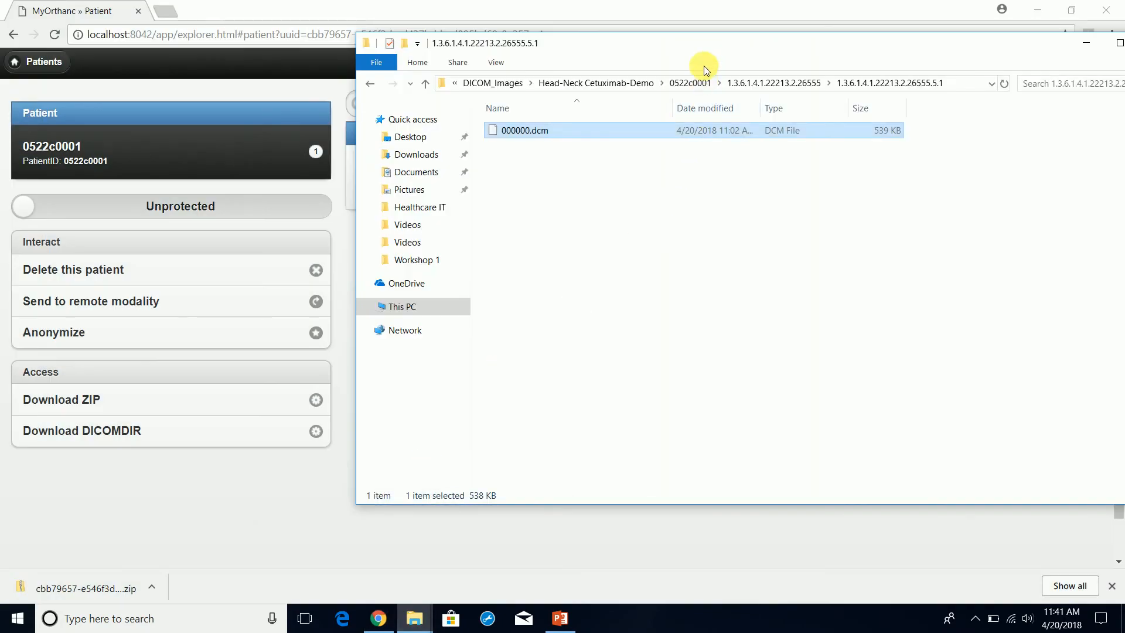
pyautogui.moveTo(698, 42); pyautogui.dragTo(560, 36)
pyautogui.click(457, 75)
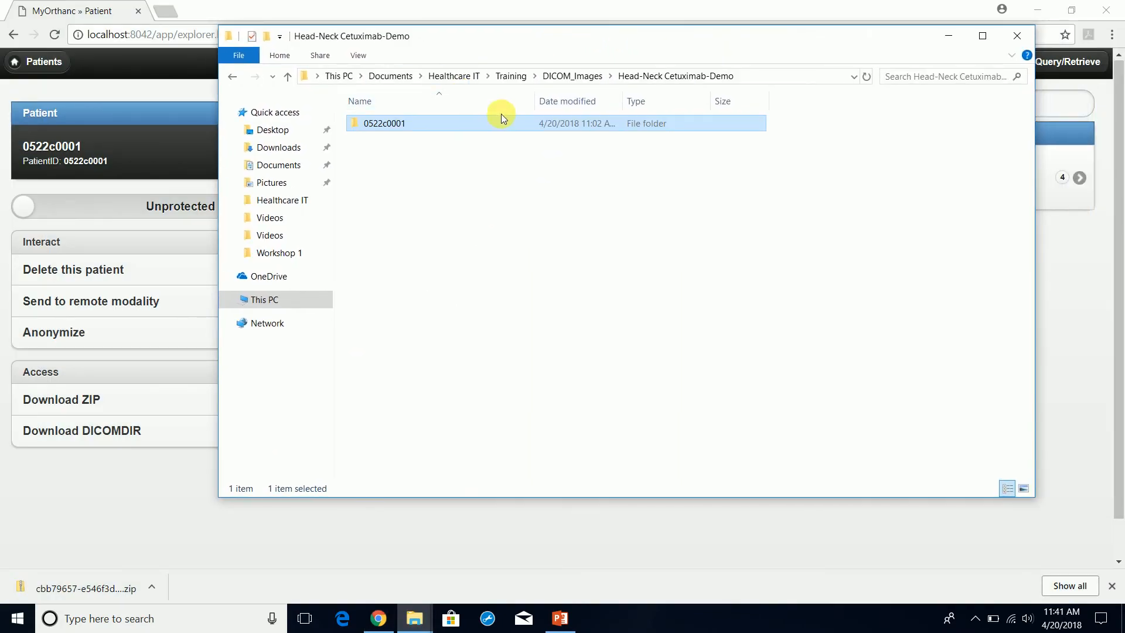
pyautogui.click(551, 76)
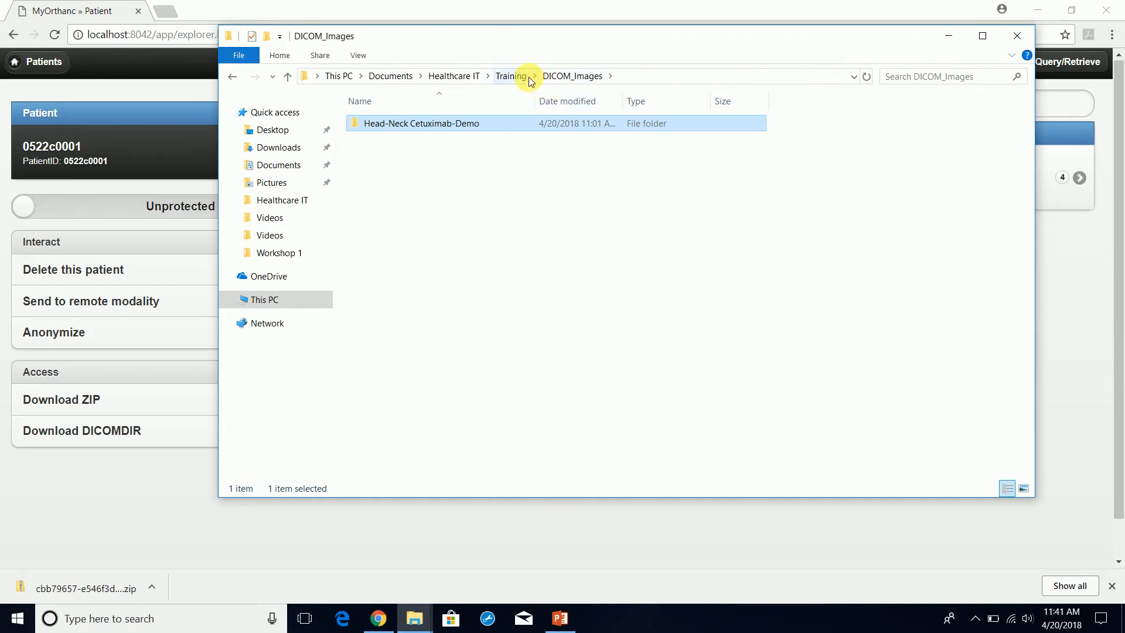
pyautogui.click(511, 75)
pyautogui.click(469, 223)
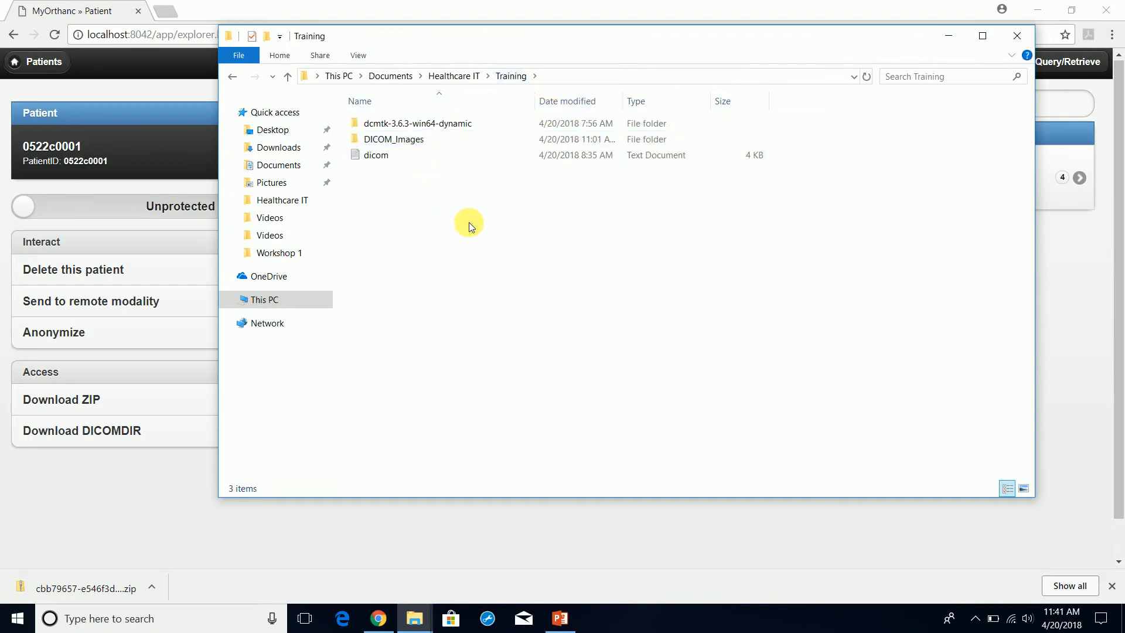
# Create a new folder named DICOM_DIR in the Training folder
pyautogui.rightClick(502, 233)
pyautogui.moveTo(591, 415)
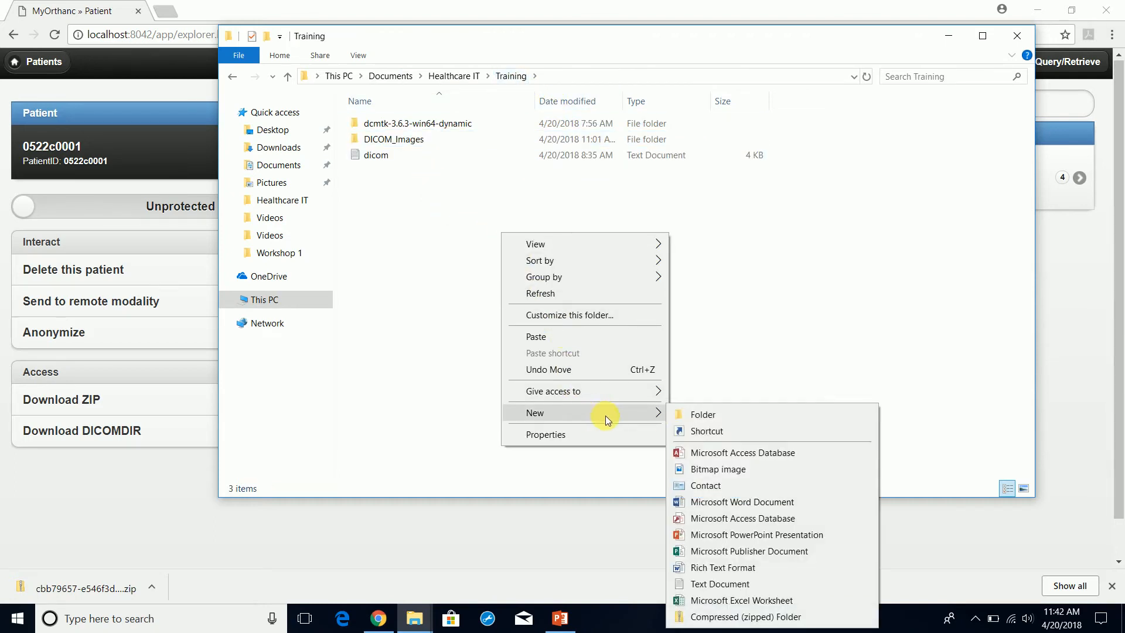
pyautogui.click(691, 413)
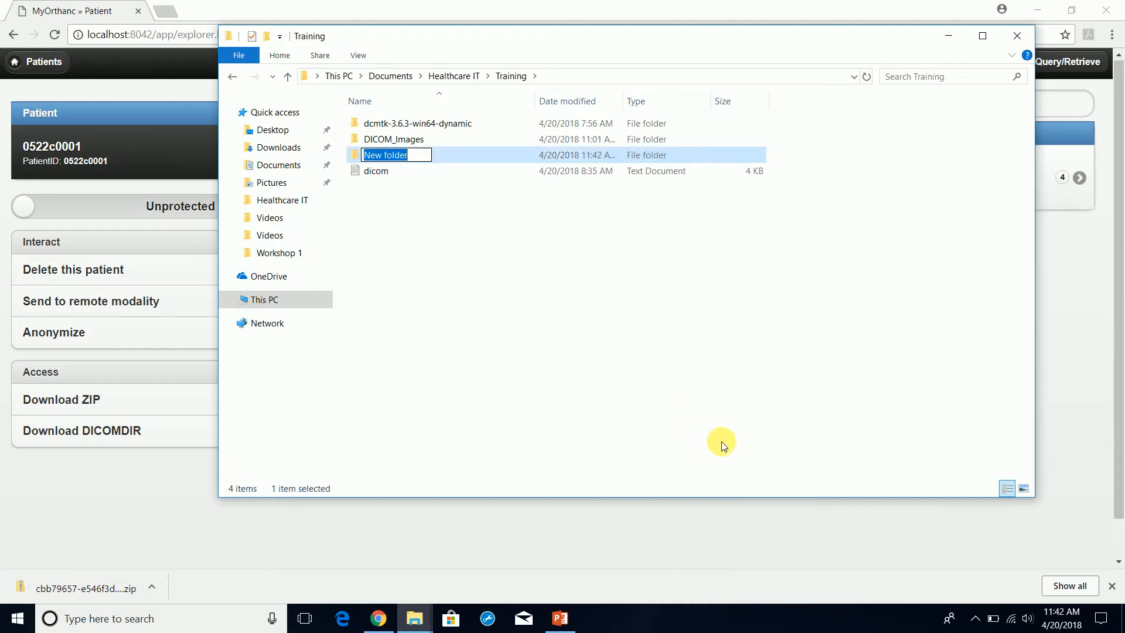
pyautogui.write('d')
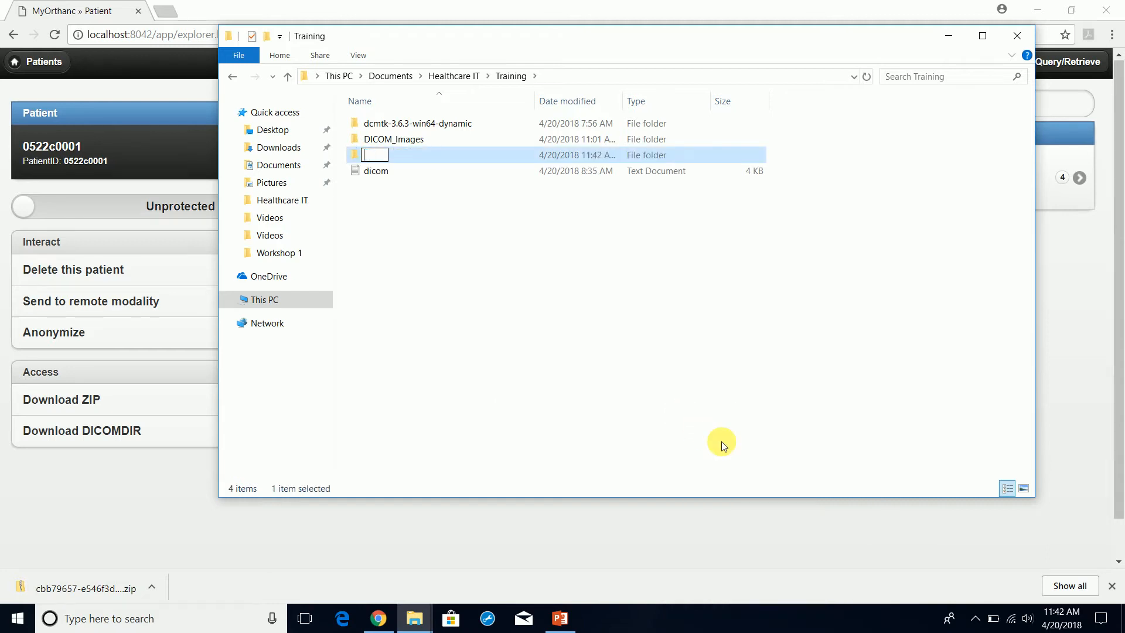
pyautogui.write('ICOM_DIR')
pyautogui.press('Return')
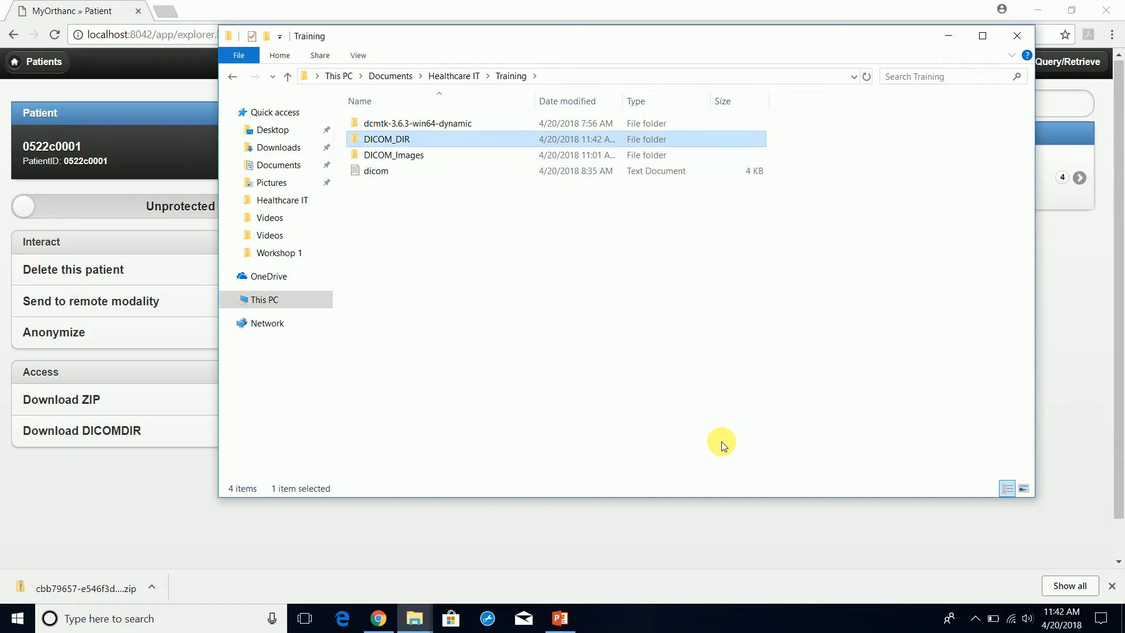
# Open the DICOM_DIR folder and paste the cut DICOMDIR ZIP archive into it
pyautogui.doubleClick(433, 155)
pyautogui.rightClick(411, 148)
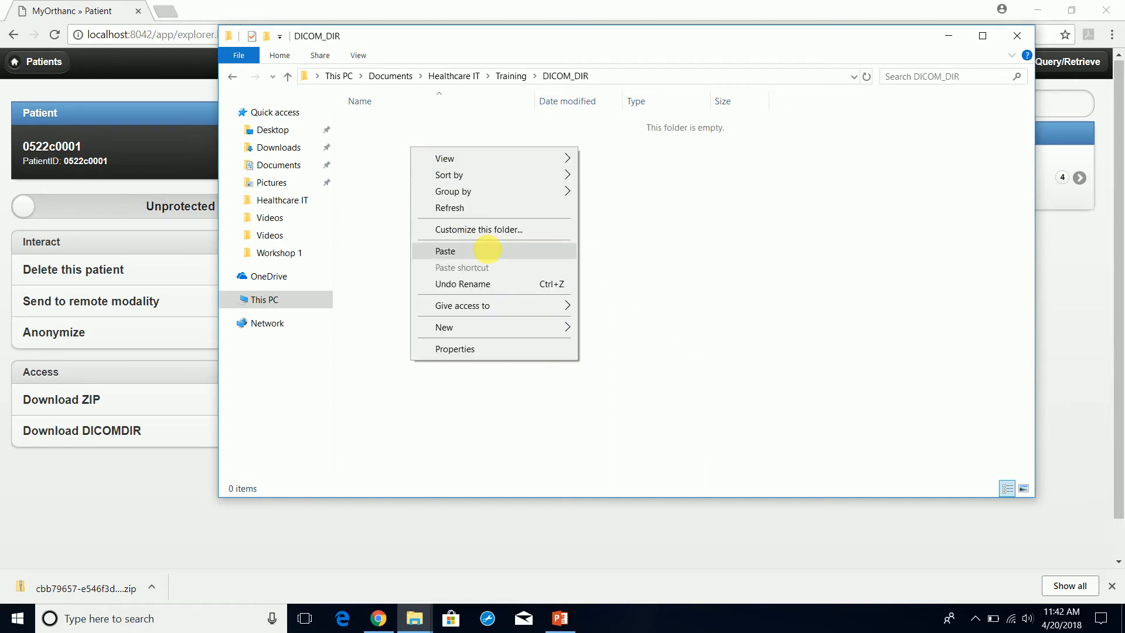
pyautogui.click(489, 251)
# Extract all contents of the ZIP archive into the DICOM_DIR folder and delete the ZIP file
pyautogui.rightClick(457, 127)
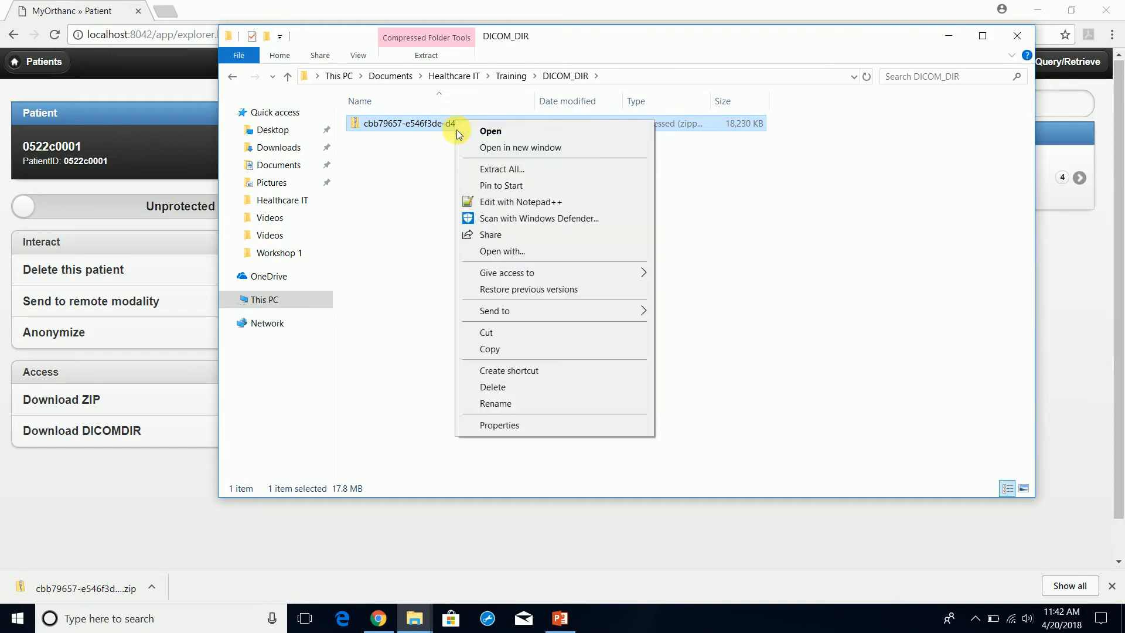
pyautogui.click(531, 171)
pyautogui.click(667, 457)
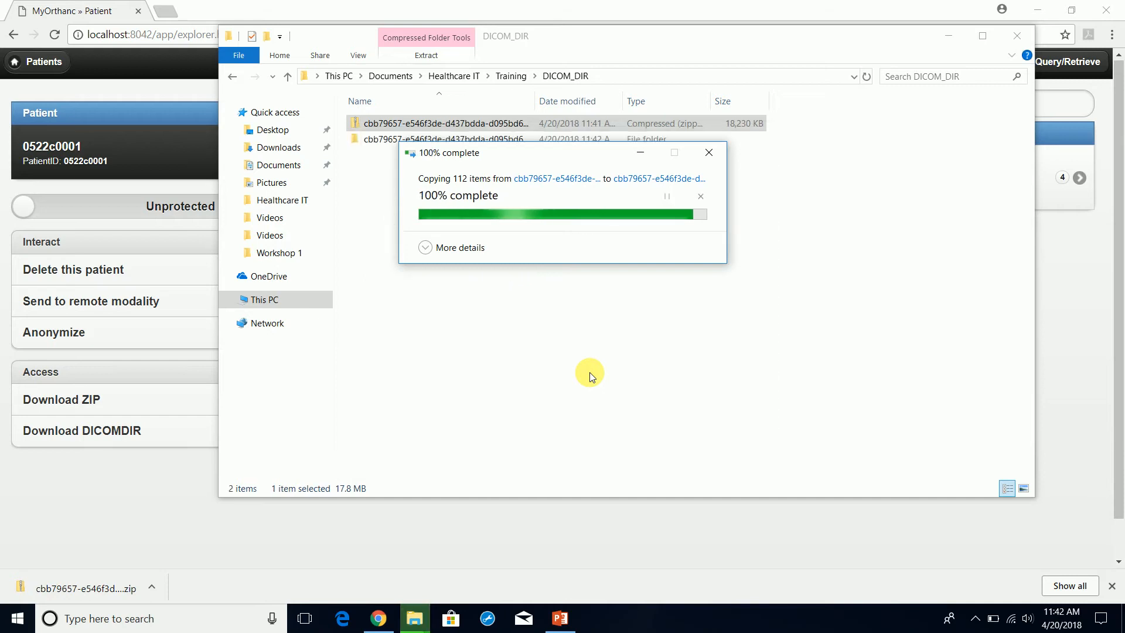
pyautogui.rightClick(429, 121)
pyautogui.click(540, 388)
# Open the extracted folder, look through the image files in its IMAGES subfolder, and return to the extracted folder
pyautogui.doubleClick(454, 133)
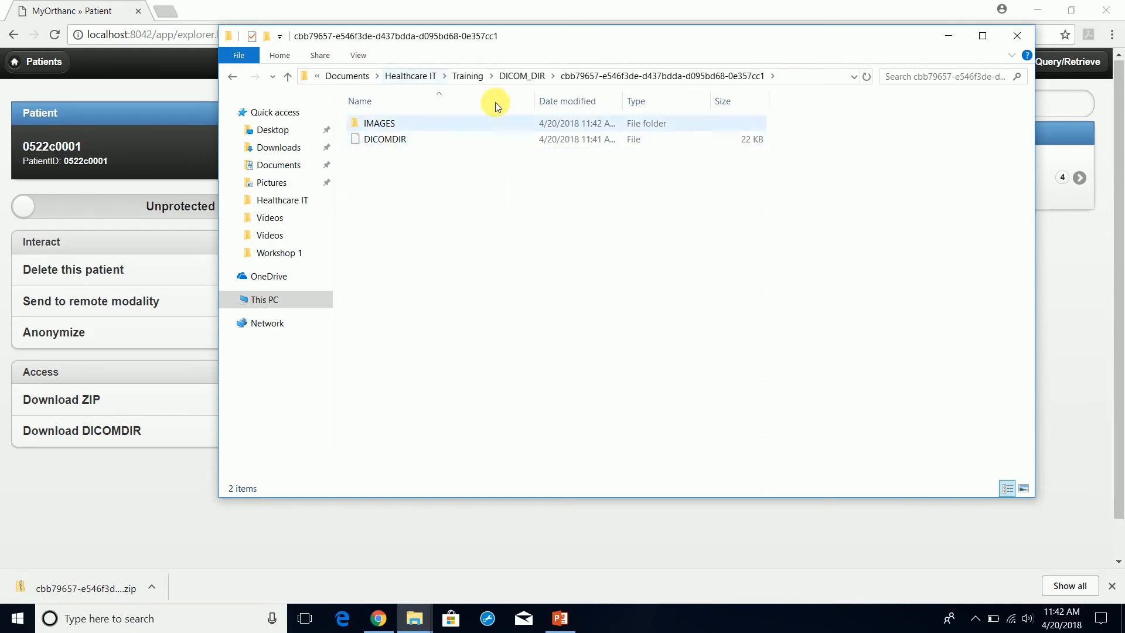
pyautogui.moveTo(543, 44); pyautogui.dragTo(567, 61)
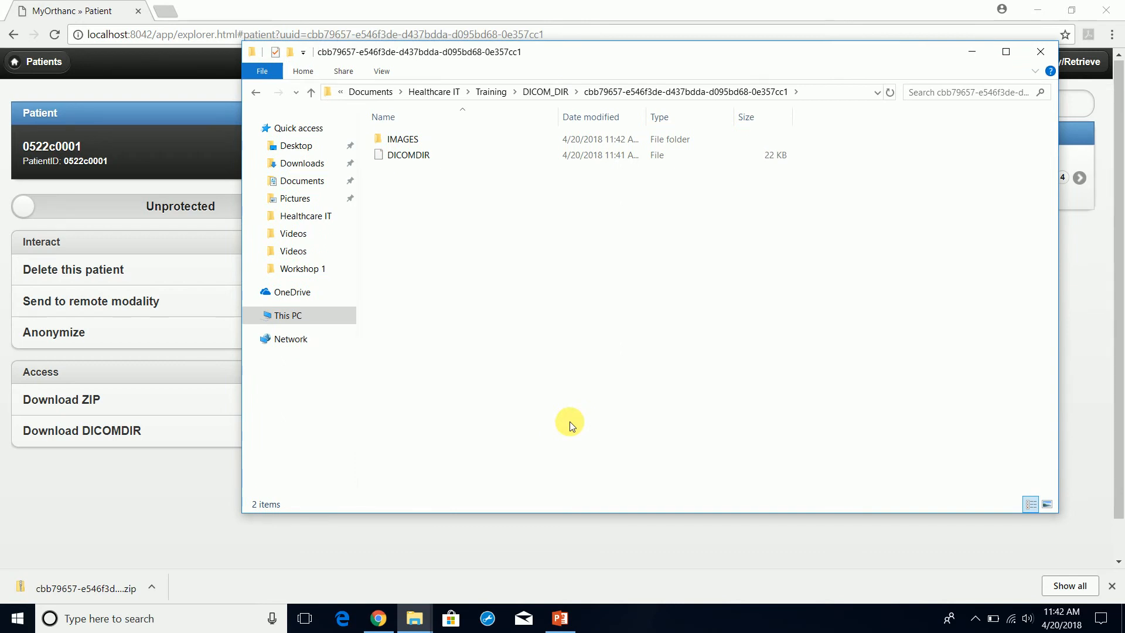
pyautogui.click(400, 159)
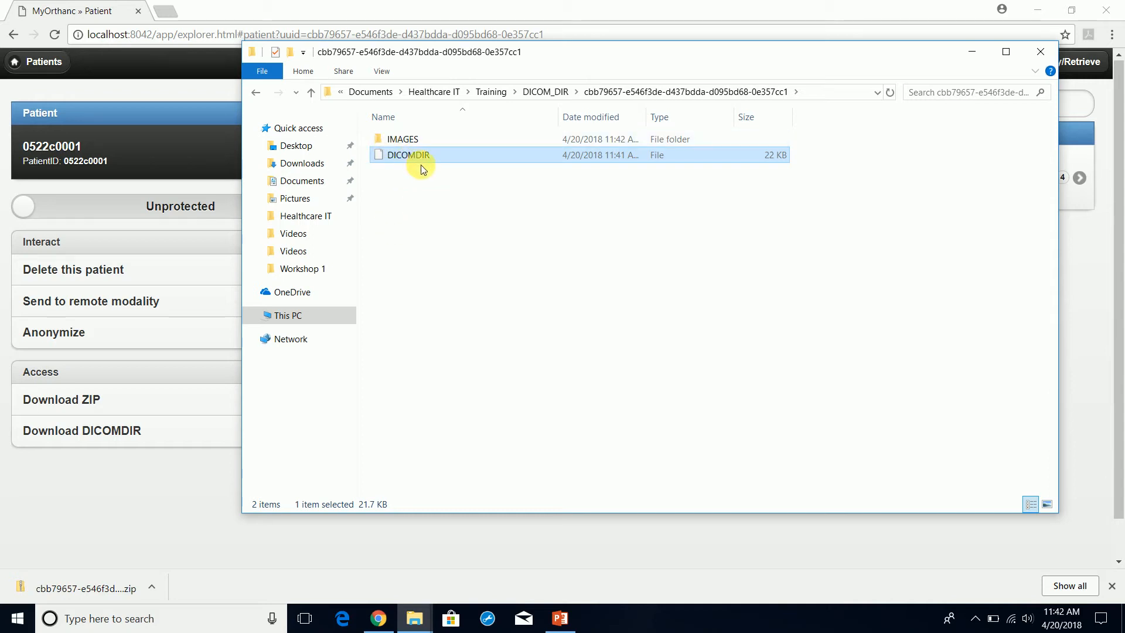
pyautogui.click(417, 142)
pyautogui.doubleClick(417, 142)
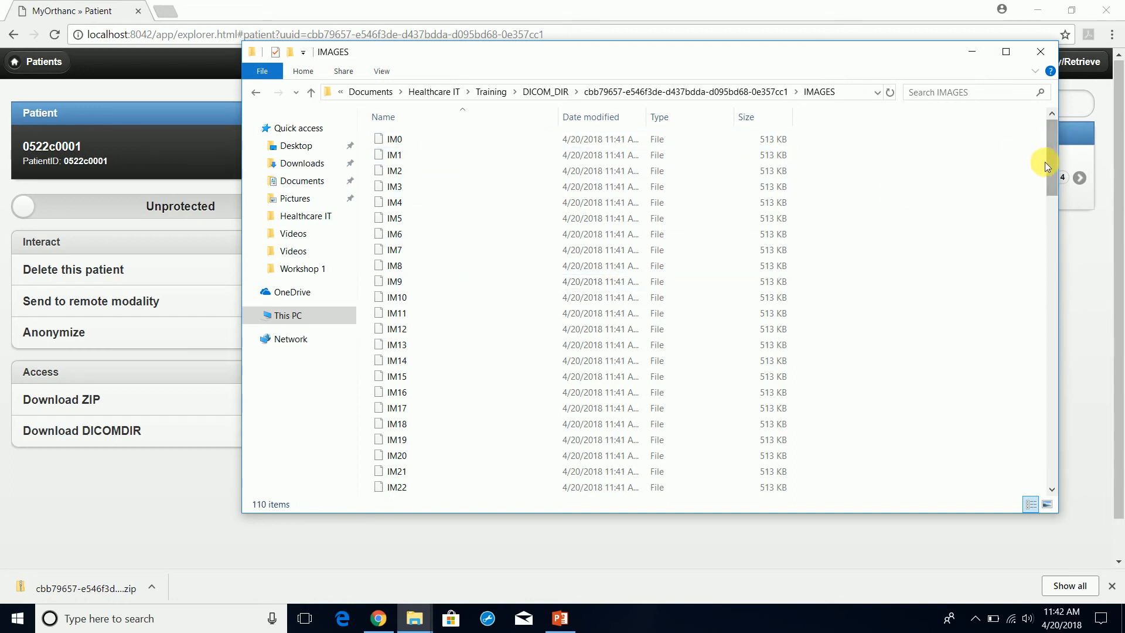
pyautogui.moveTo(1053, 164); pyautogui.dragTo(997, 118)
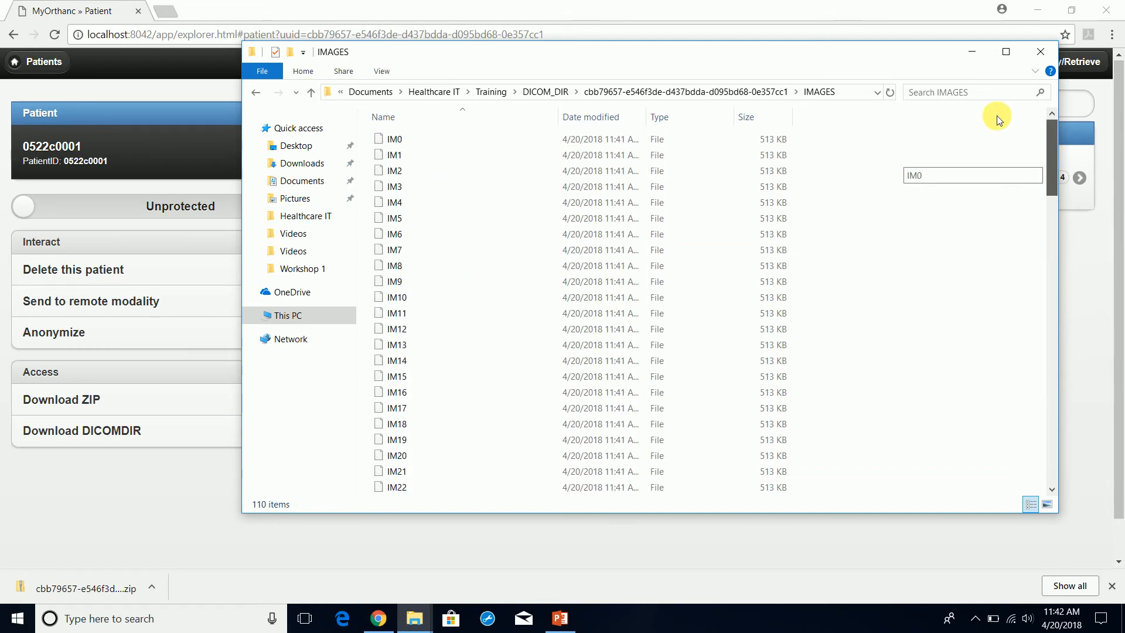
pyautogui.click(255, 92)
# Open the extracted DICOMDIR file for viewing in Notepad++
pyautogui.click(449, 156)
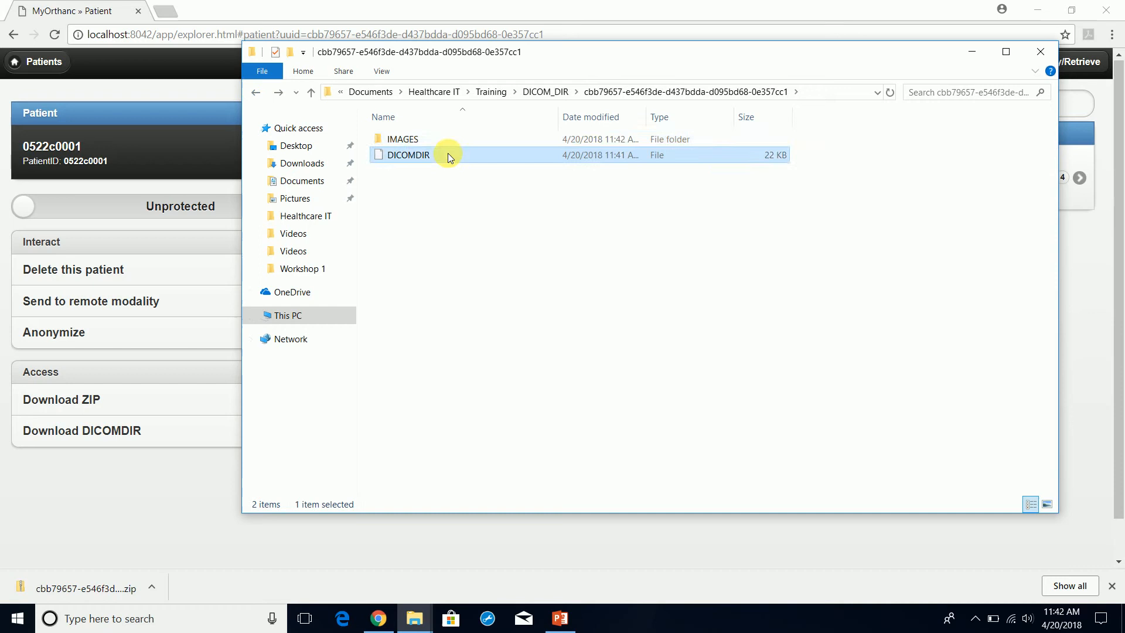
pyautogui.click(396, 140)
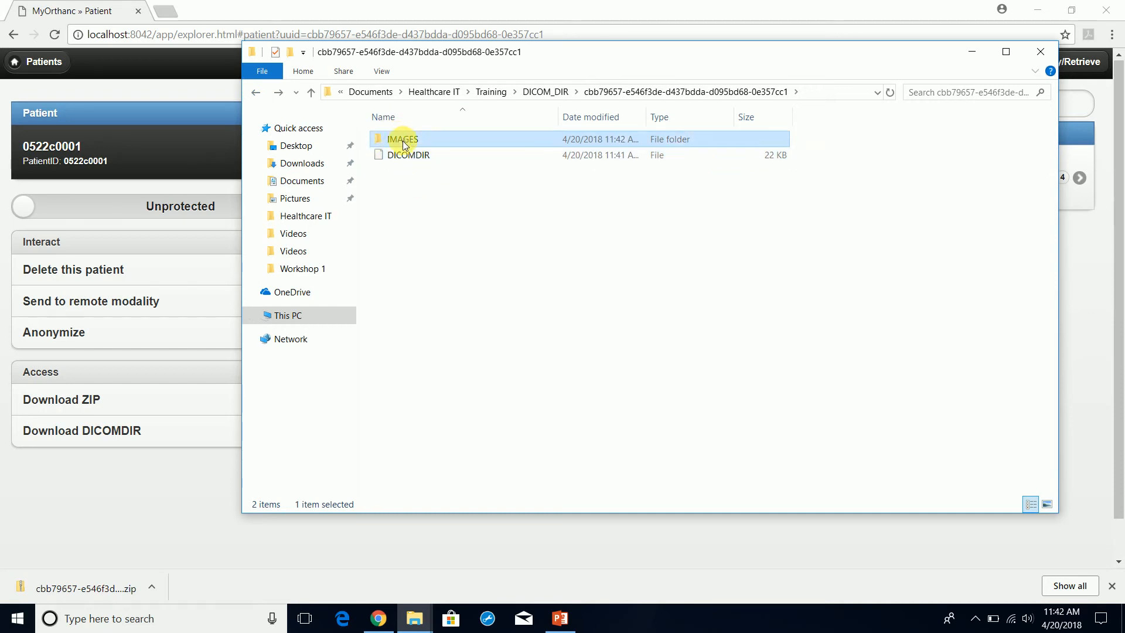
pyautogui.click(408, 158)
pyautogui.rightClick(403, 153)
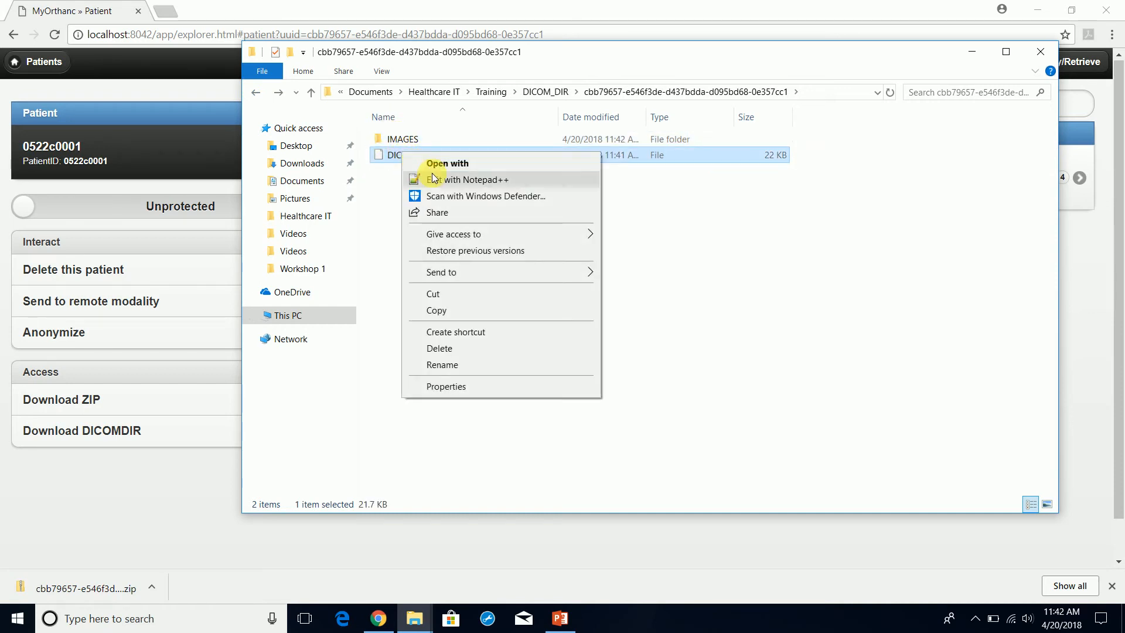
pyautogui.click(402, 156)
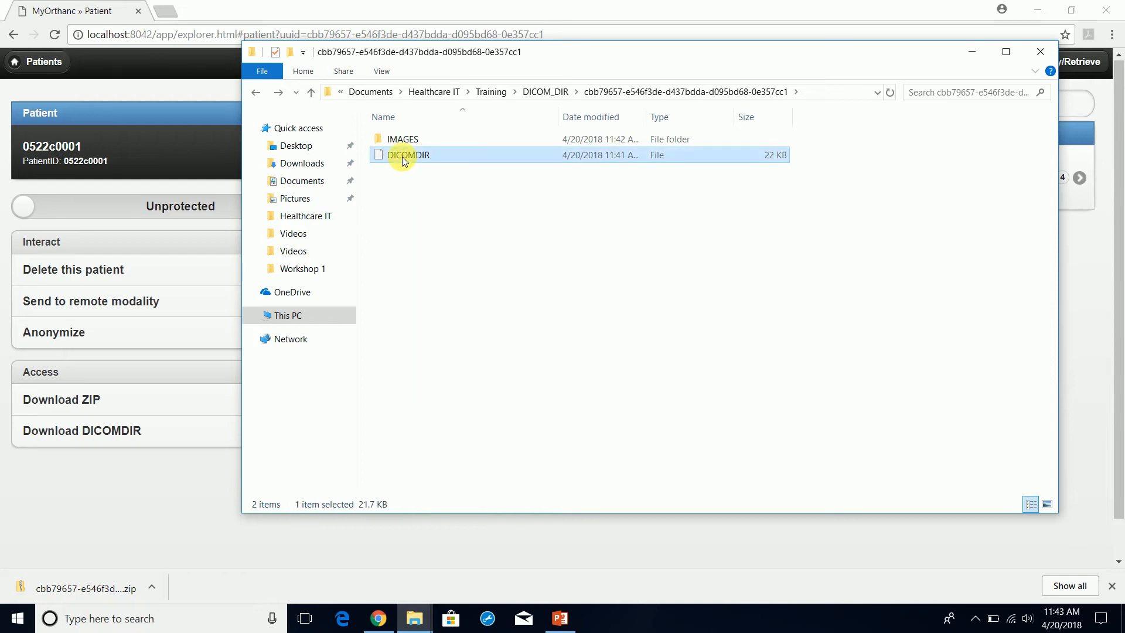
pyautogui.rightClick(404, 158)
pyautogui.click(436, 185)
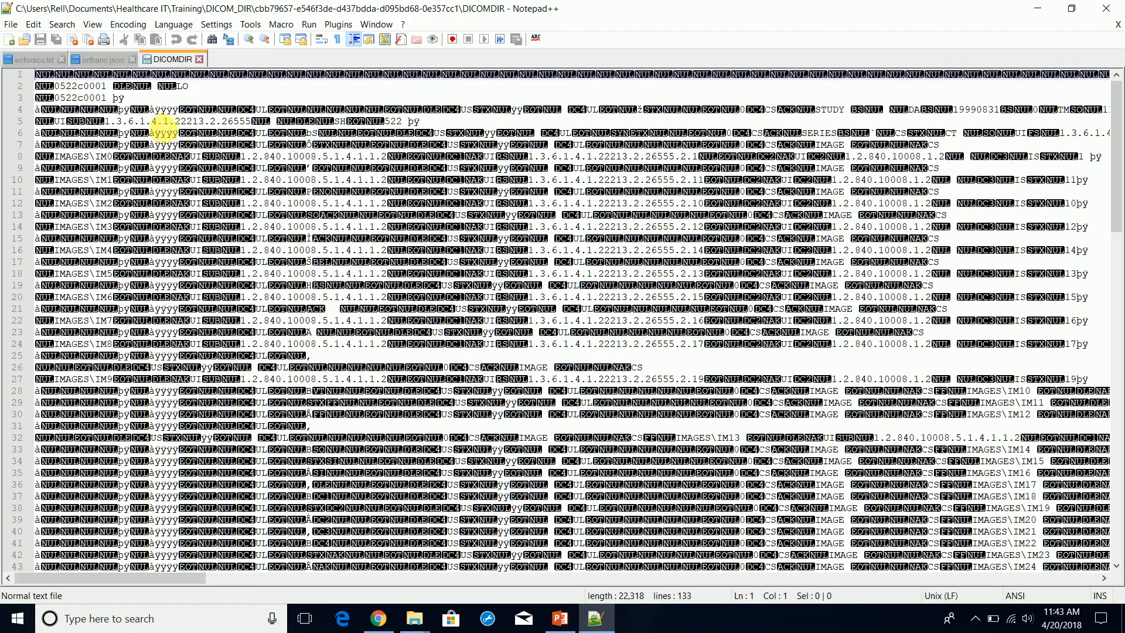
# Look at the patient and STUDY entries in the DICOMDIR file and turn on word wrap for its long lines
pyautogui.moveTo(63, 86)
pyautogui.mouseDown()
pyautogui.moveTo(116, 86)
pyautogui.moveTo(67, 101)
pyautogui.mouseUp()
pyautogui.click(123, 110)
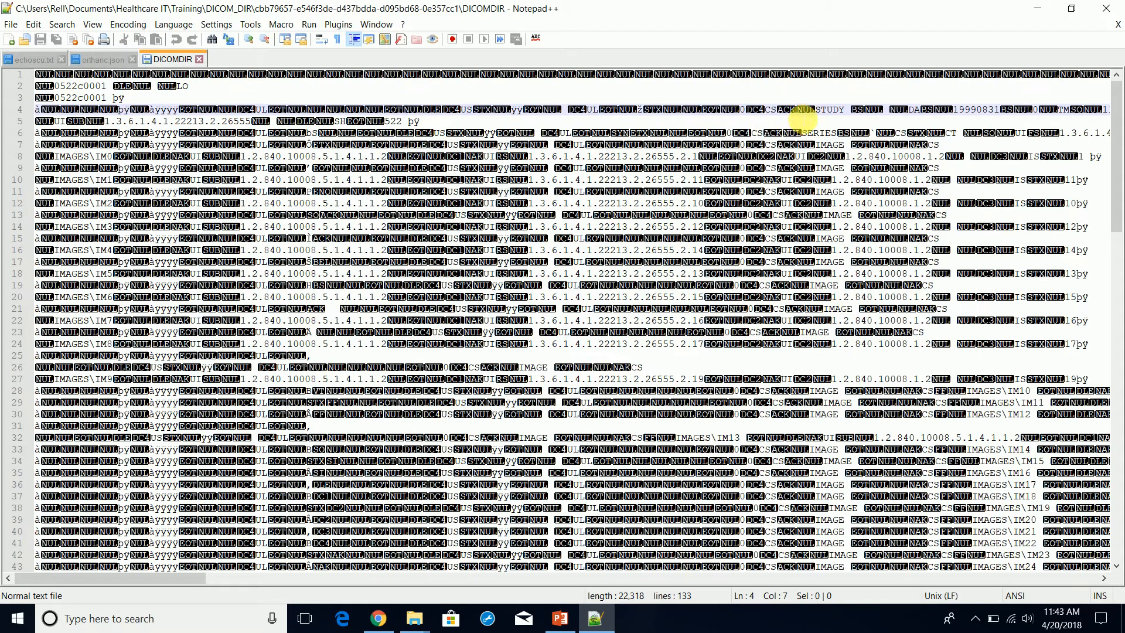
pyautogui.click(820, 112)
pyautogui.moveTo(827, 115); pyautogui.dragTo(855, 121)
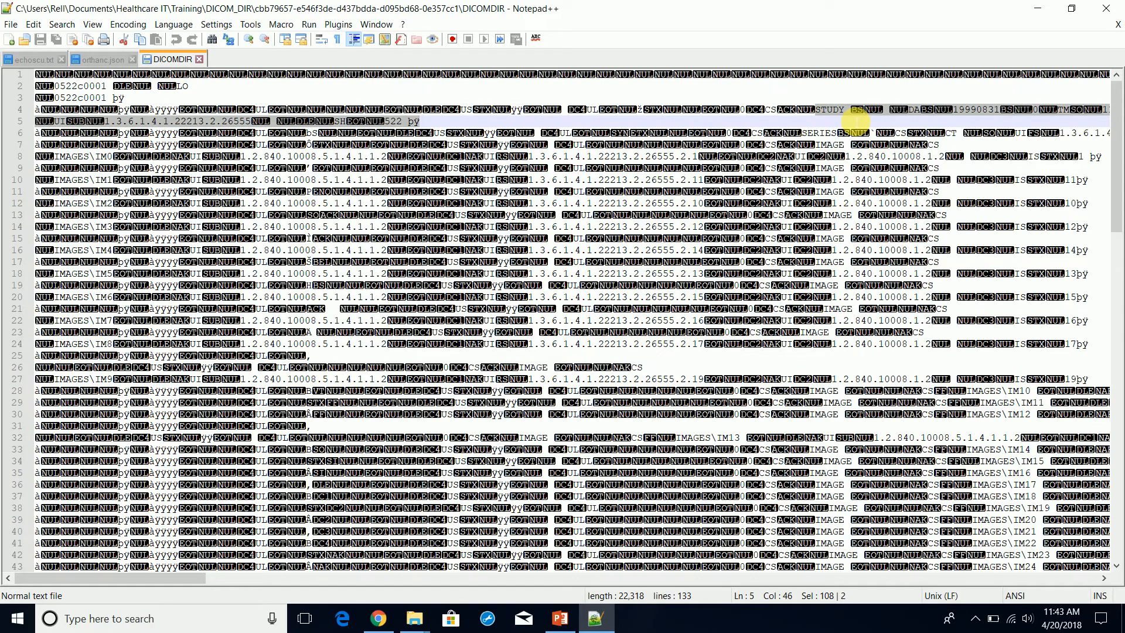
pyautogui.click(847, 113)
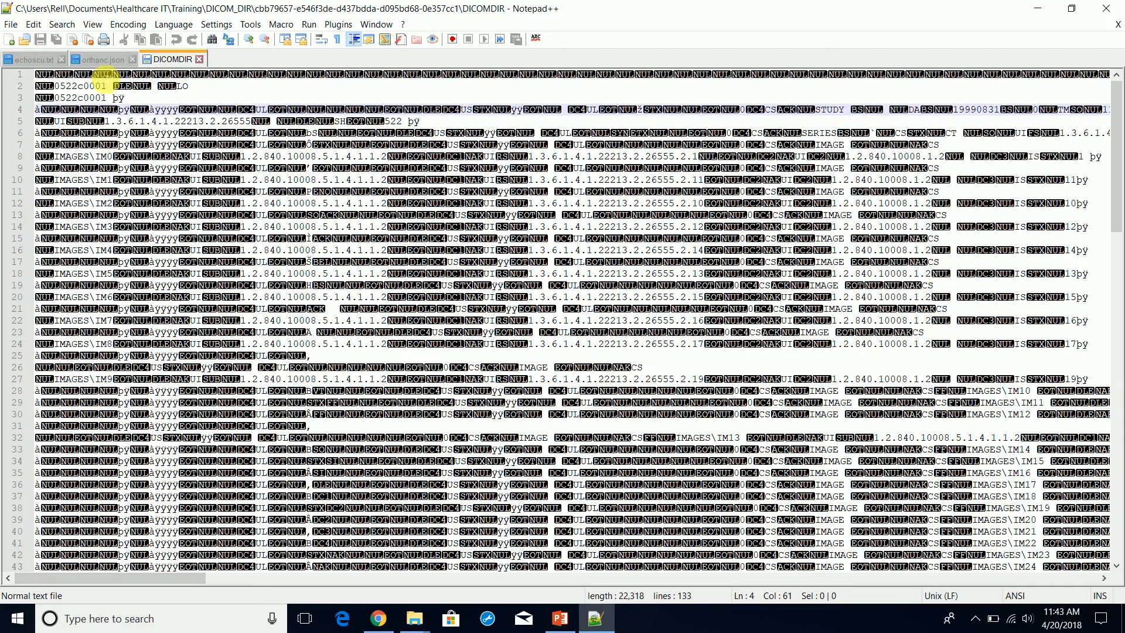
pyautogui.click(94, 25)
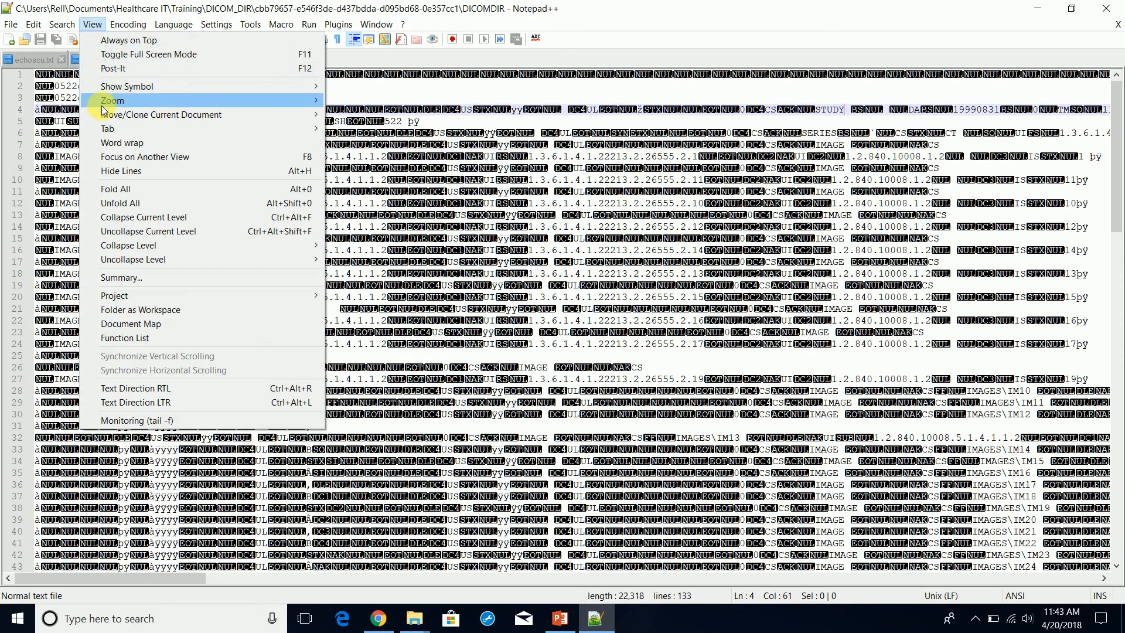
pyautogui.click(114, 143)
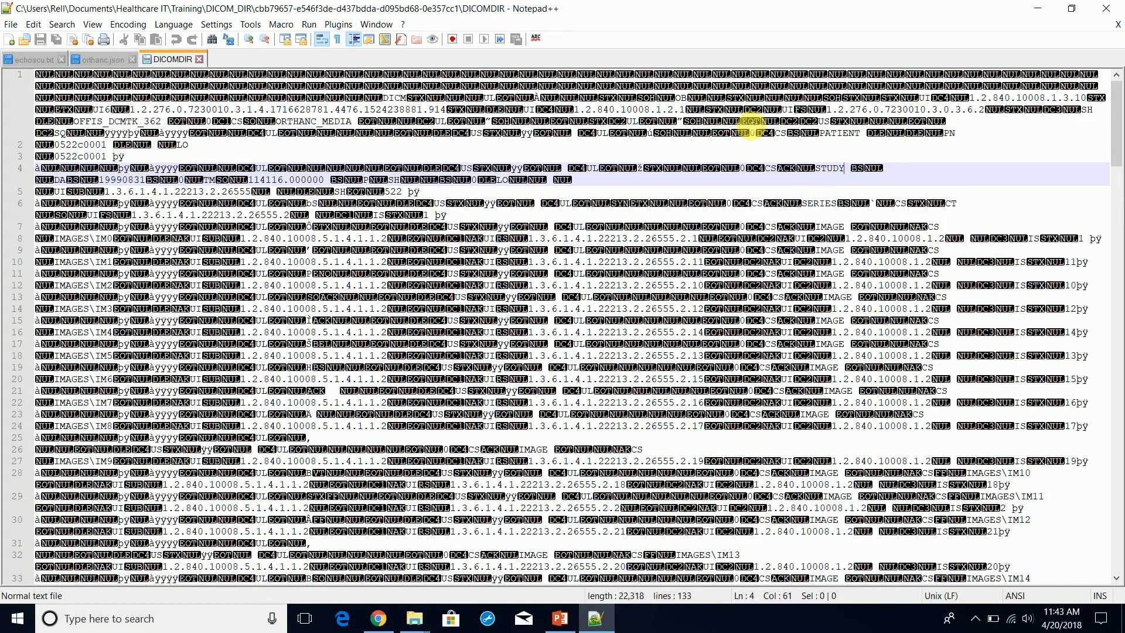
# Examine the PATIENT record with its name and ID, and the STUDY record with its date, time and instance UID
pyautogui.moveTo(821, 133); pyautogui.dragTo(868, 135)
pyautogui.doubleClick(949, 136)
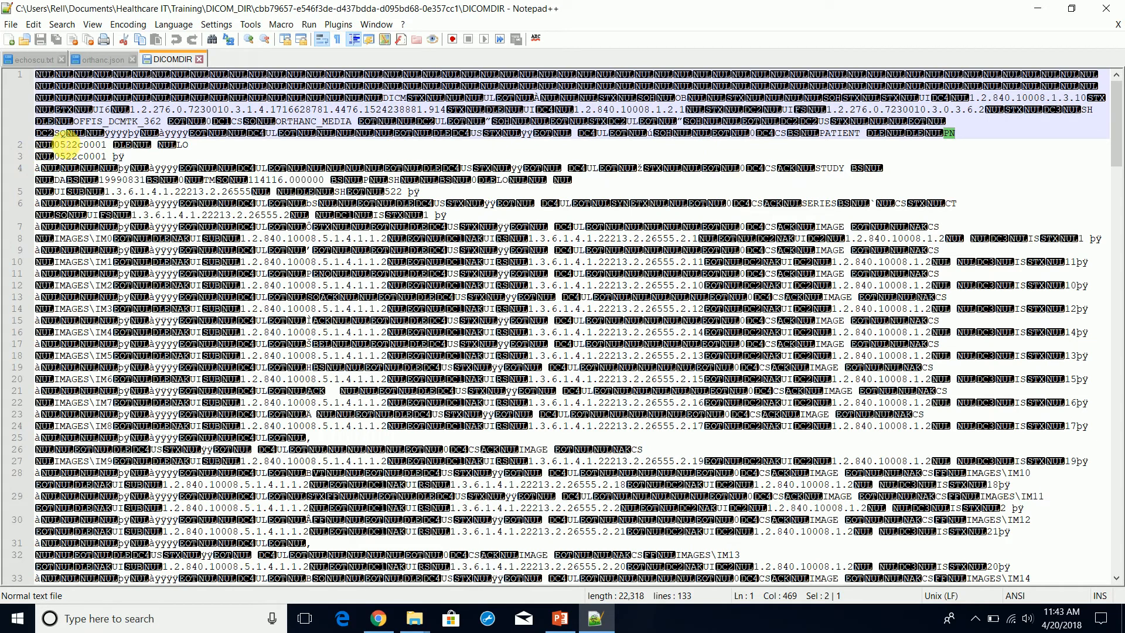
pyautogui.doubleClick(64, 145)
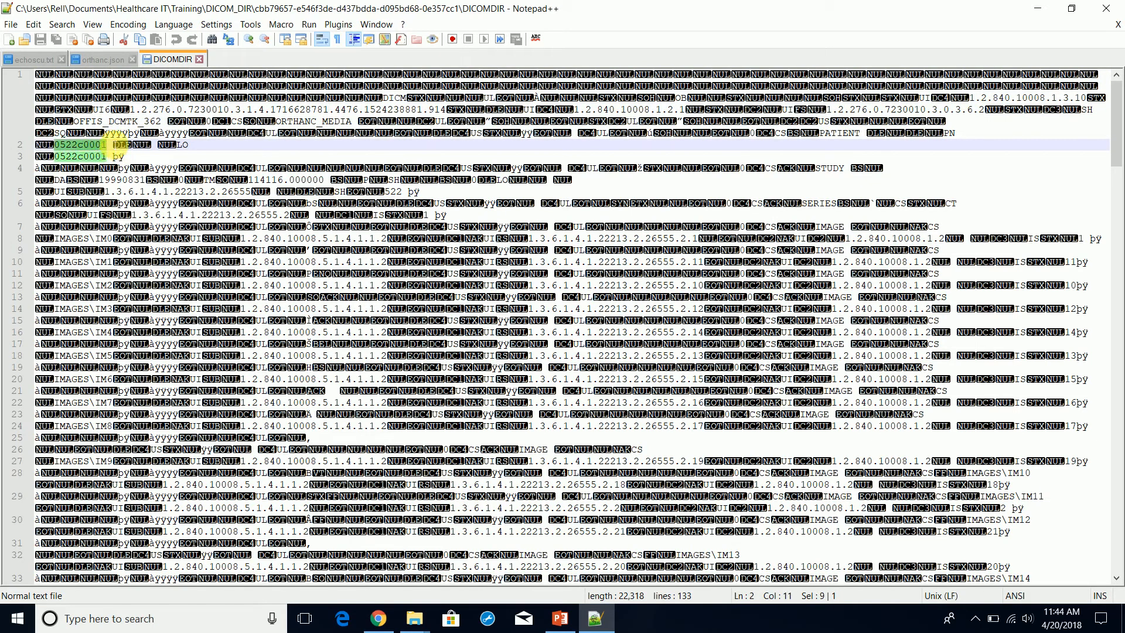
pyautogui.click(90, 146)
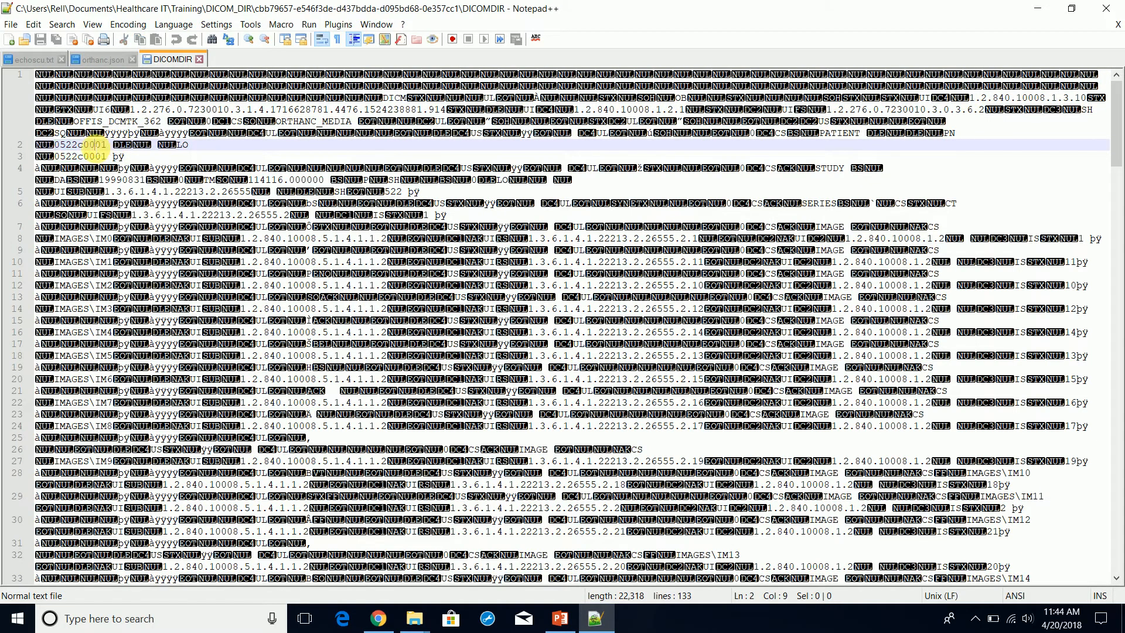
pyautogui.click(94, 156)
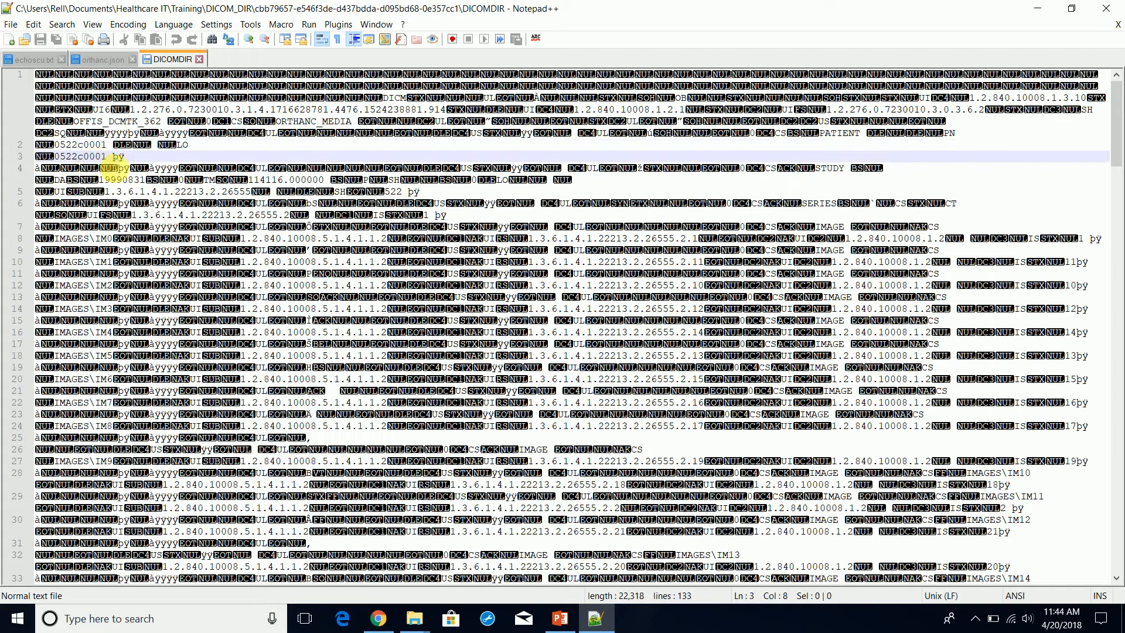
pyautogui.click(262, 169)
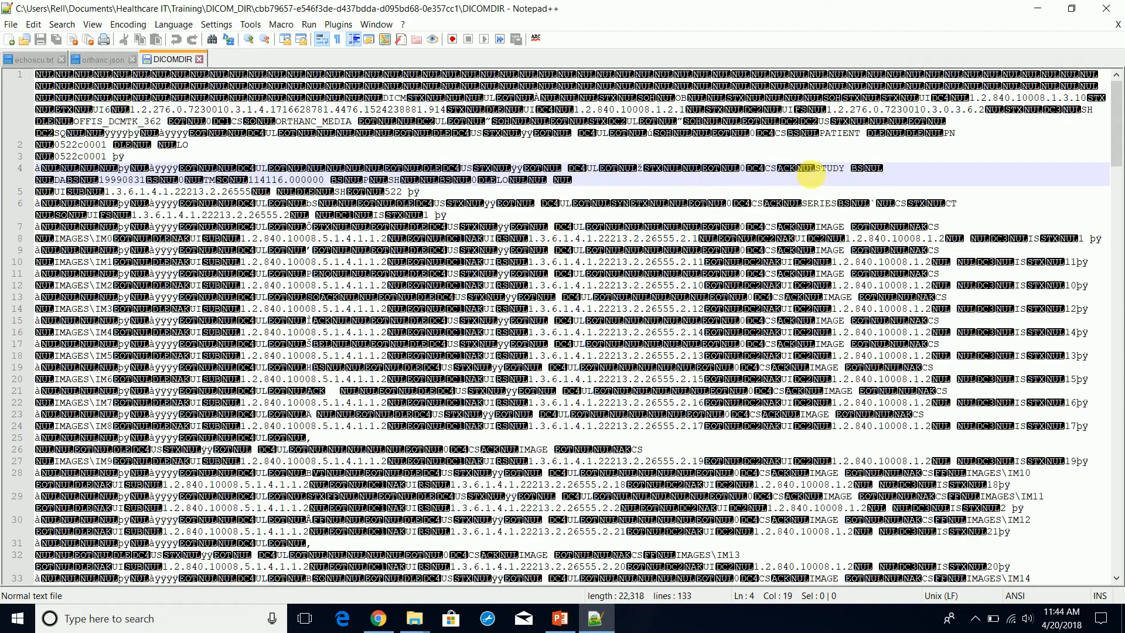
pyautogui.moveTo(826, 168); pyautogui.dragTo(839, 170)
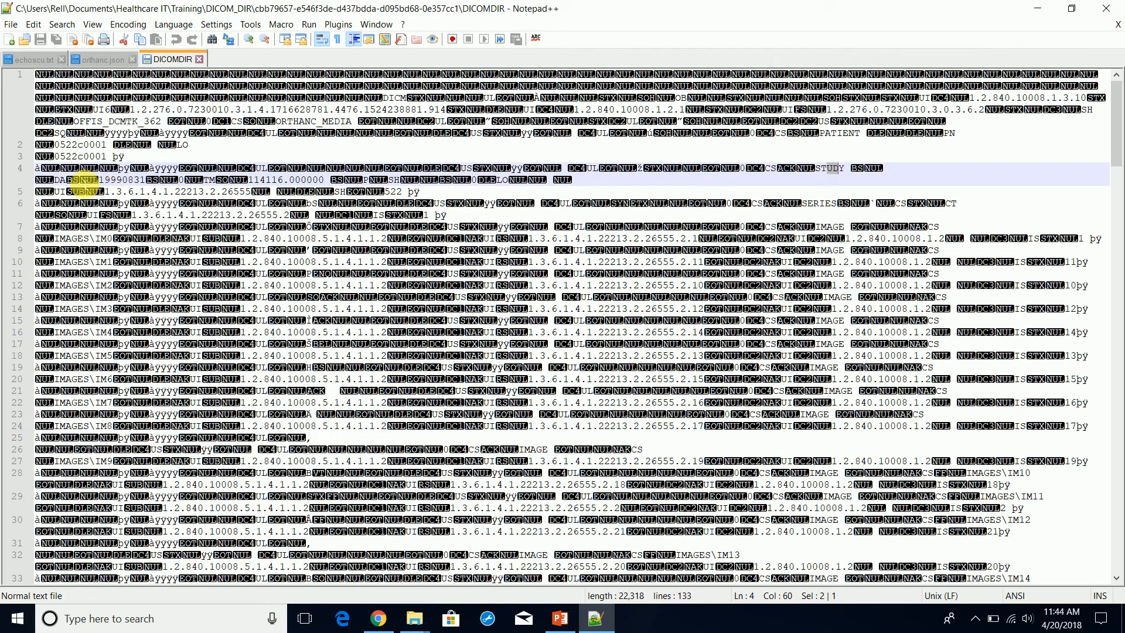
pyautogui.moveTo(99, 180); pyautogui.dragTo(111, 180)
pyautogui.click(122, 180)
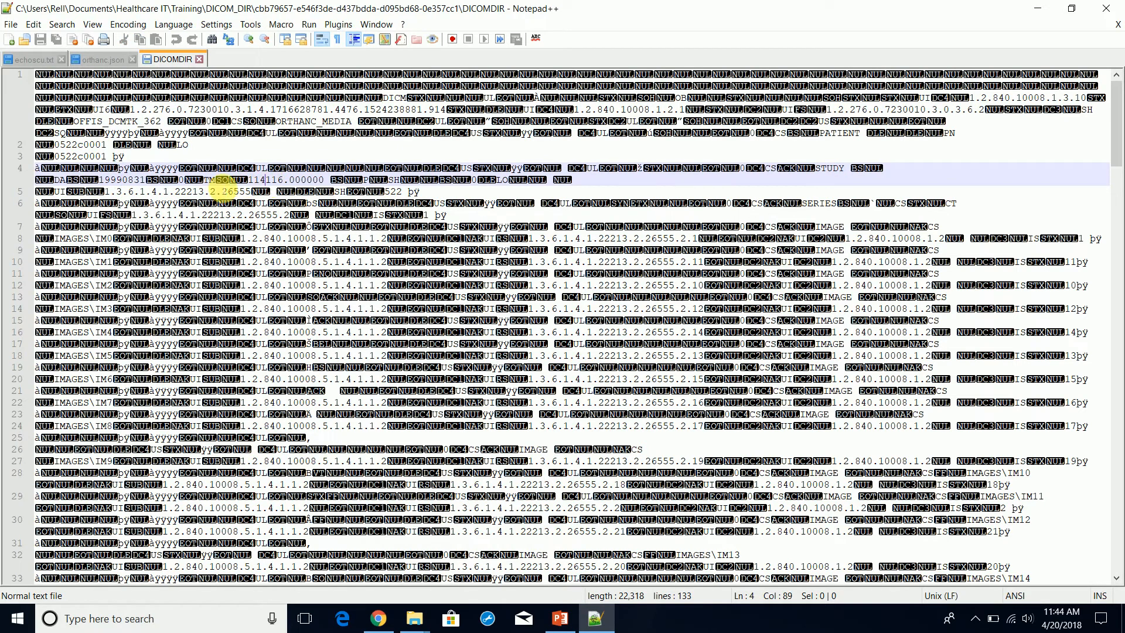
pyautogui.click(199, 192)
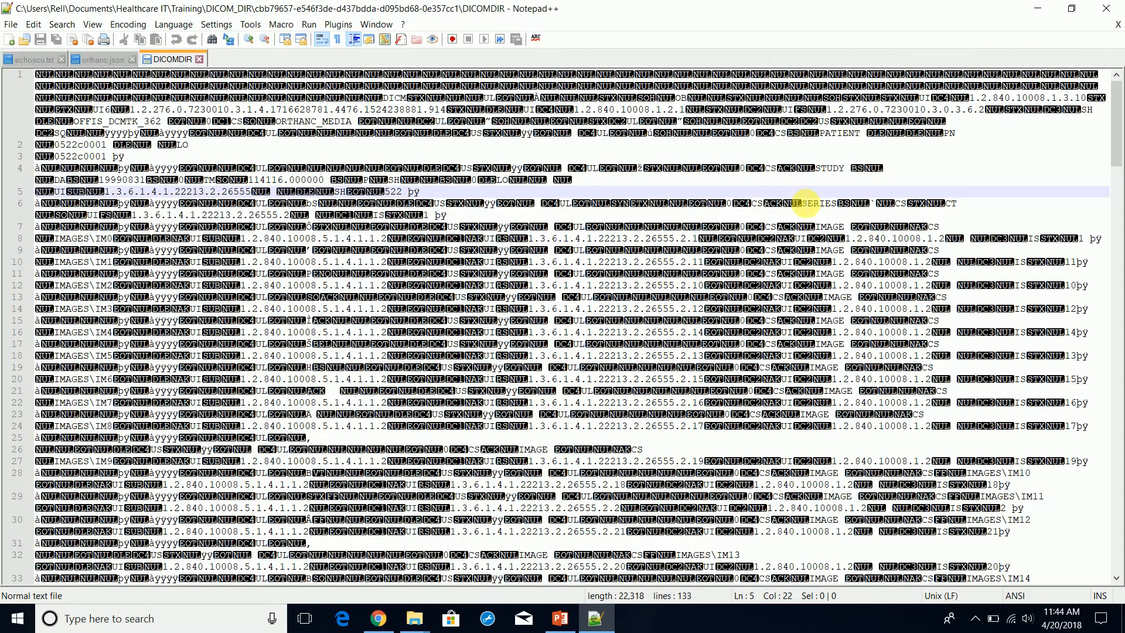
# Examine the SERIES record and the IMAGE records with their references to files in the IMAGES folder
pyautogui.click(820, 203)
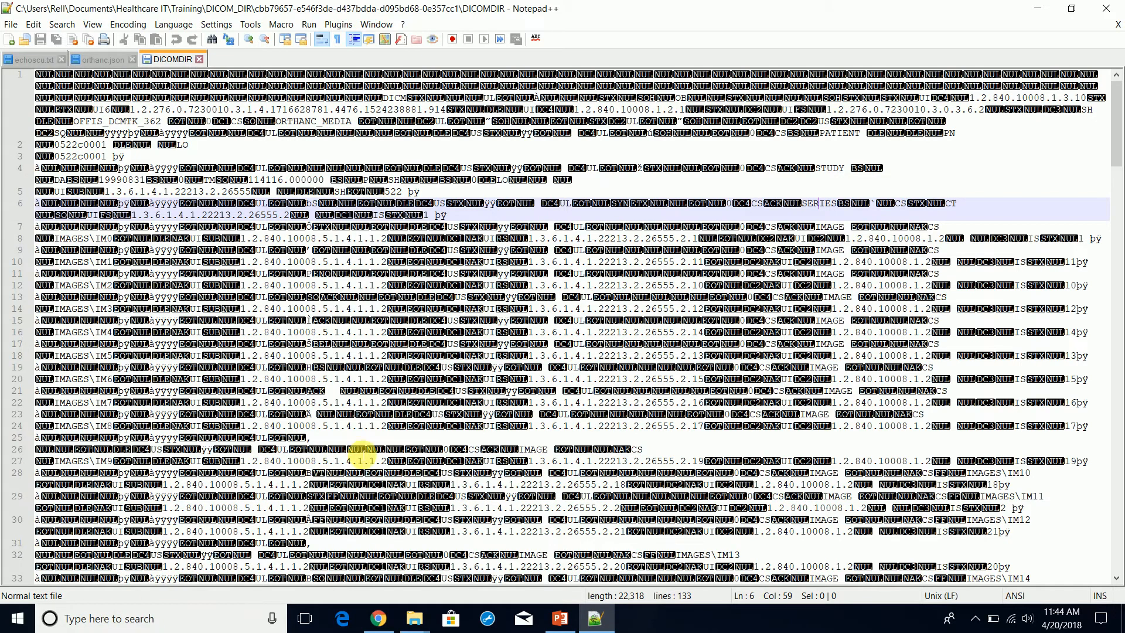
pyautogui.click(139, 205)
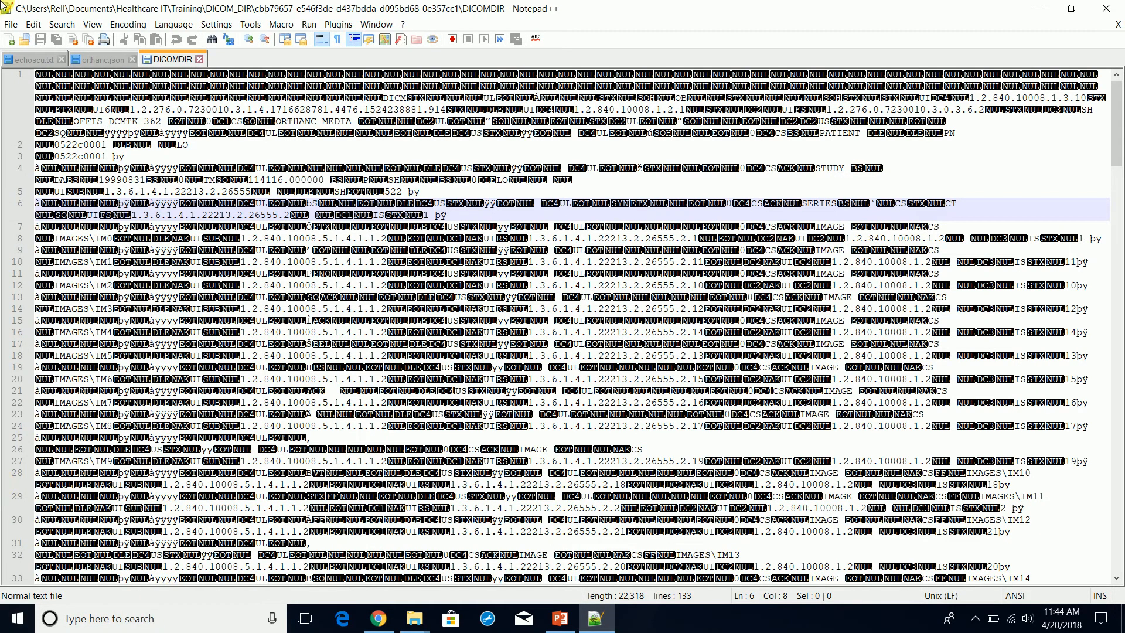
pyautogui.scroll(-5, 723, 243)
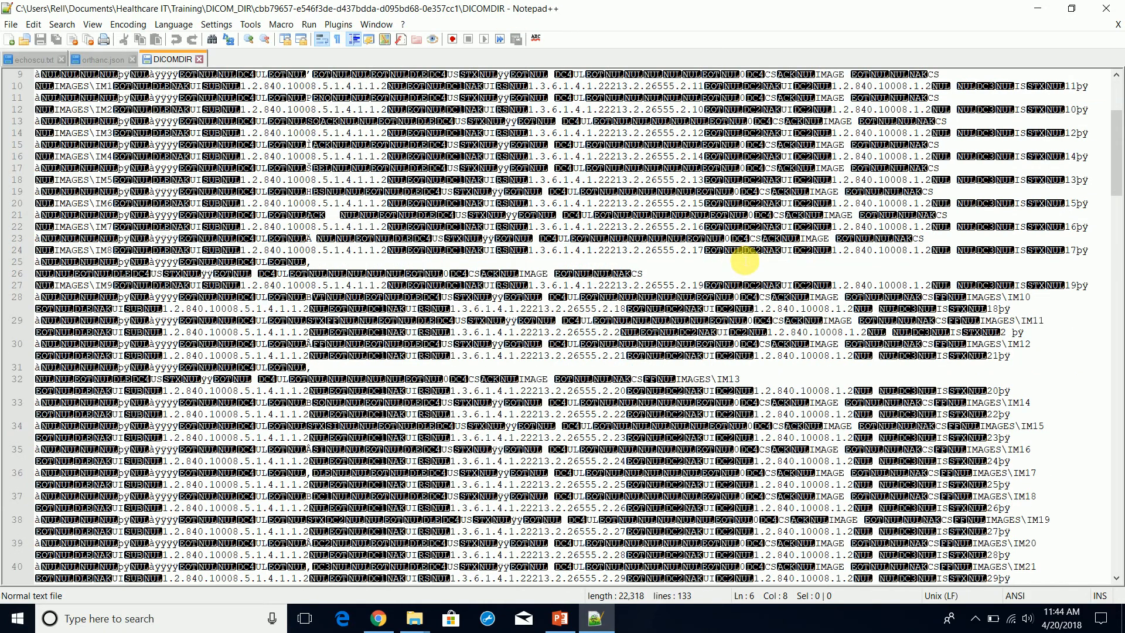
pyautogui.scroll(-7, 744, 260)
pyautogui.scroll(-1, 746, 262)
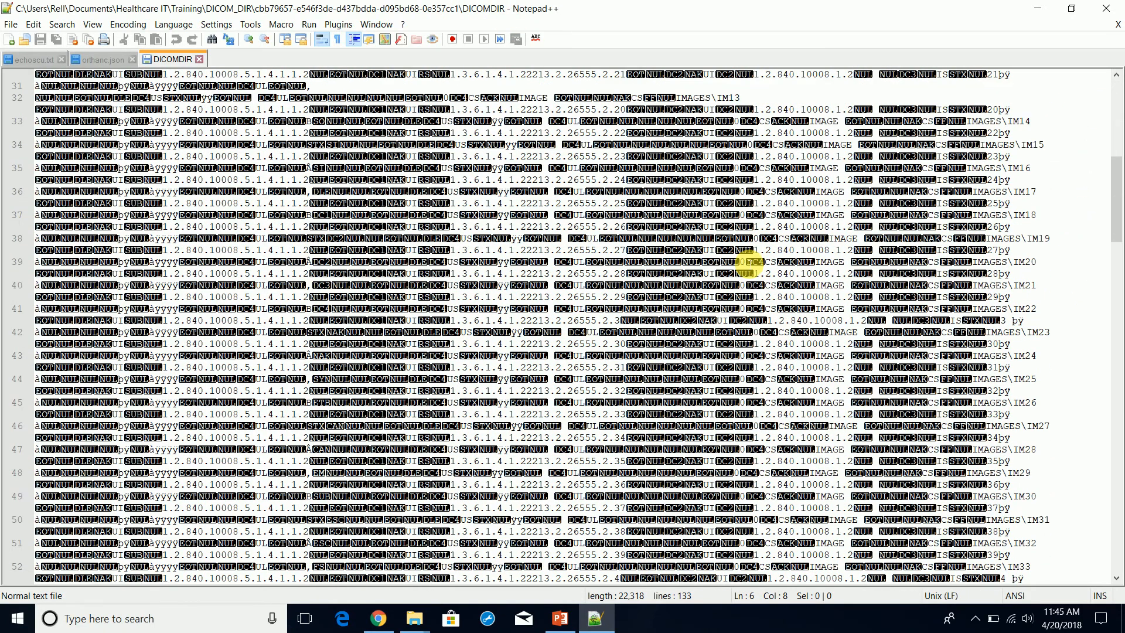
pyautogui.scroll(2, 754, 246)
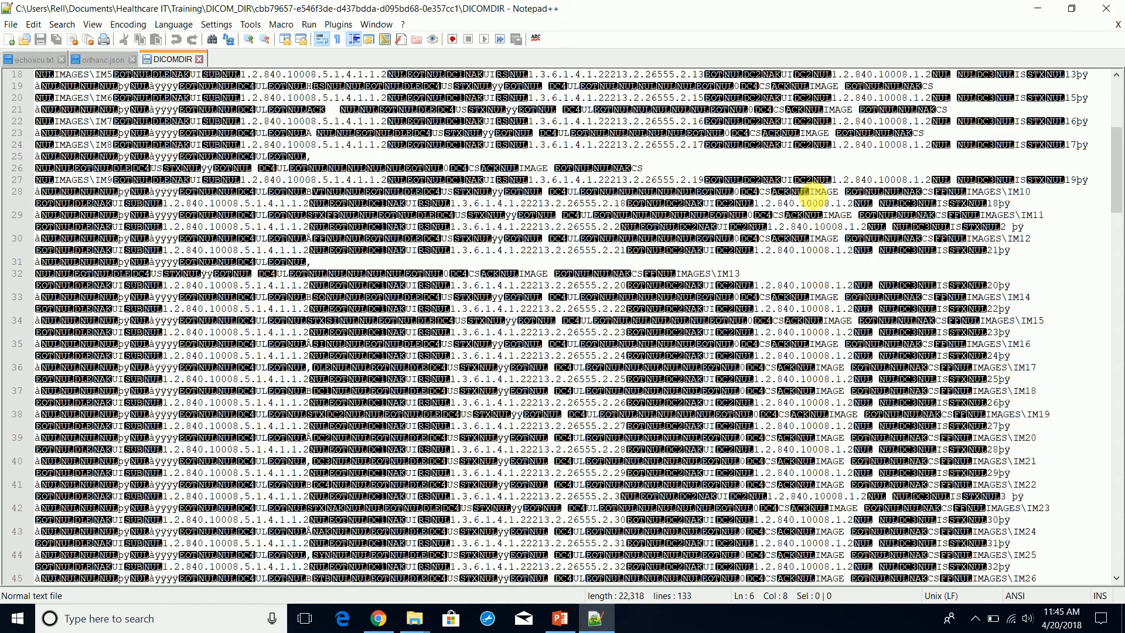
# Examine the IMAGE record for IM10 in the DICOMDIR file, including its file reference and the UIDs that follow
pyautogui.doubleClick(823, 192)
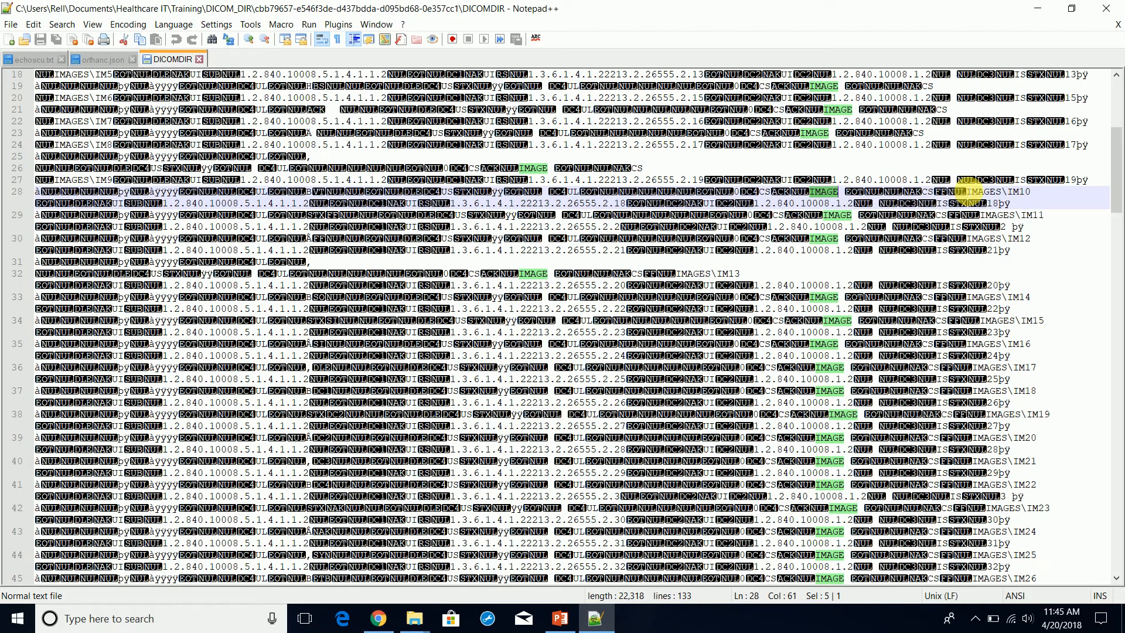
pyautogui.moveTo(967, 192); pyautogui.dragTo(423, 192)
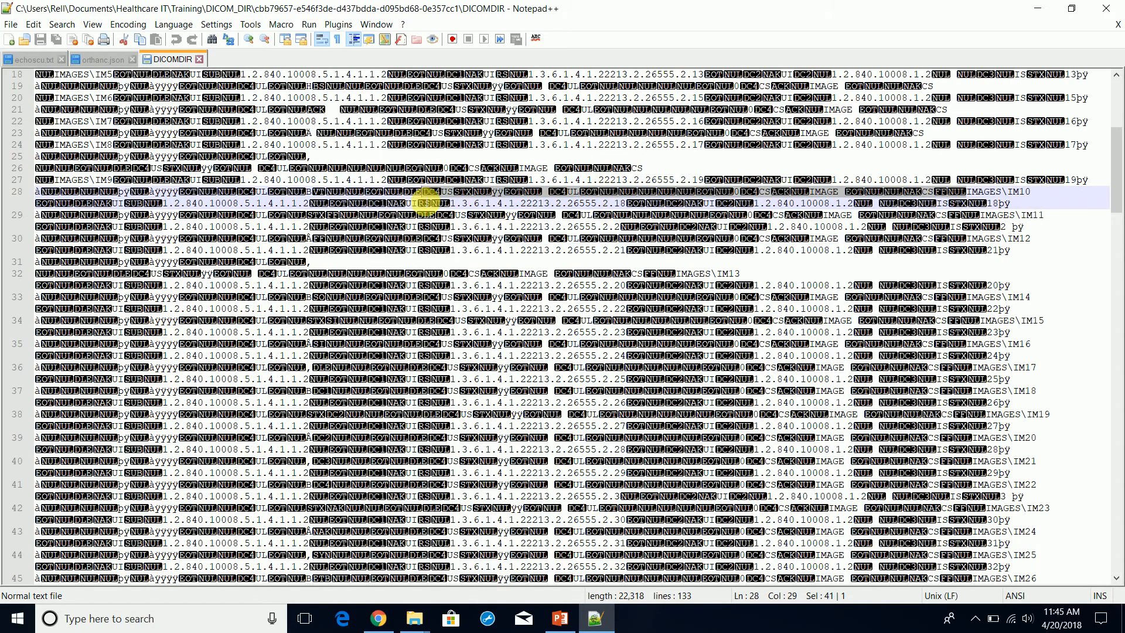
pyautogui.click(465, 203)
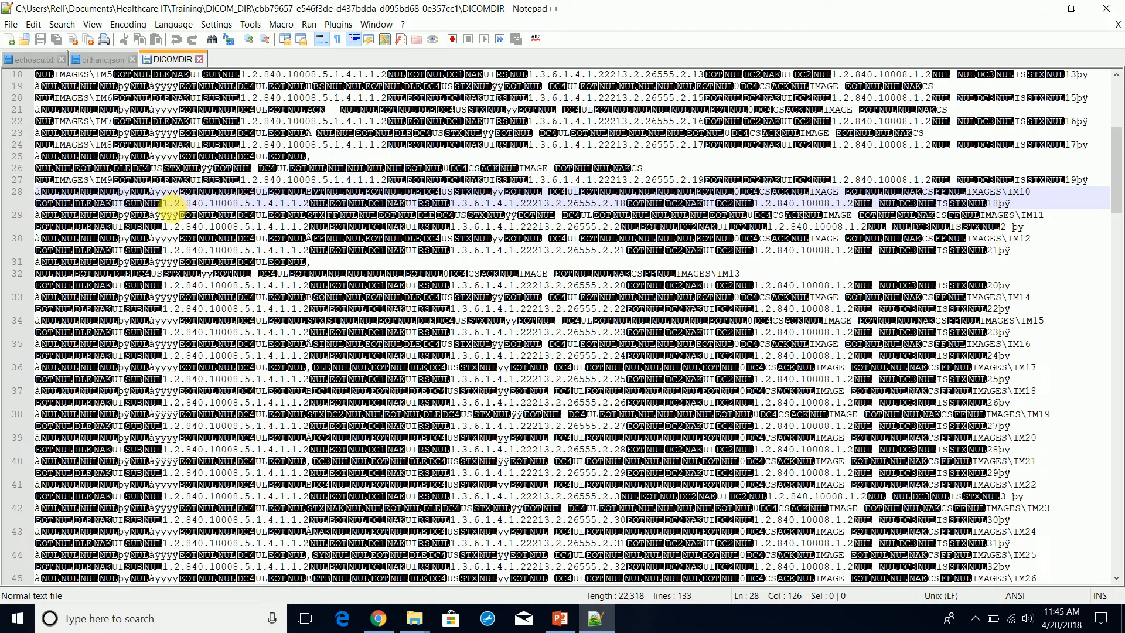
pyautogui.moveTo(164, 204); pyautogui.dragTo(291, 205)
pyautogui.click(538, 204)
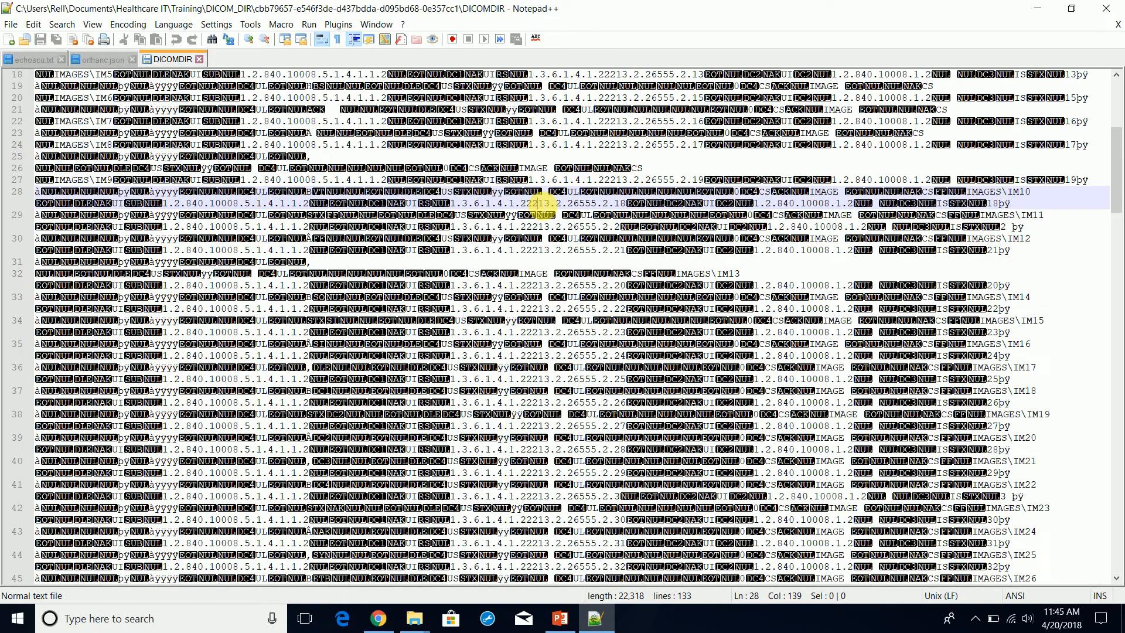
# Close the DICOMDIR, orthanc.json and echoscu.txt files and exit Notepad++
pyautogui.click(1118, 27)
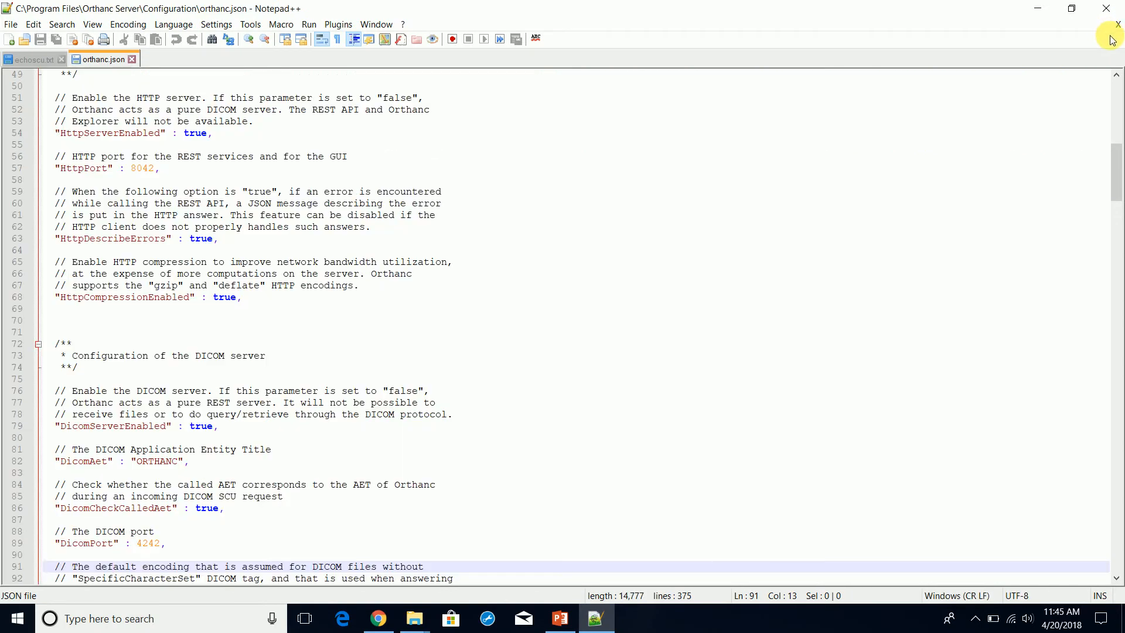
pyautogui.click(1119, 25)
pyautogui.click(1118, 26)
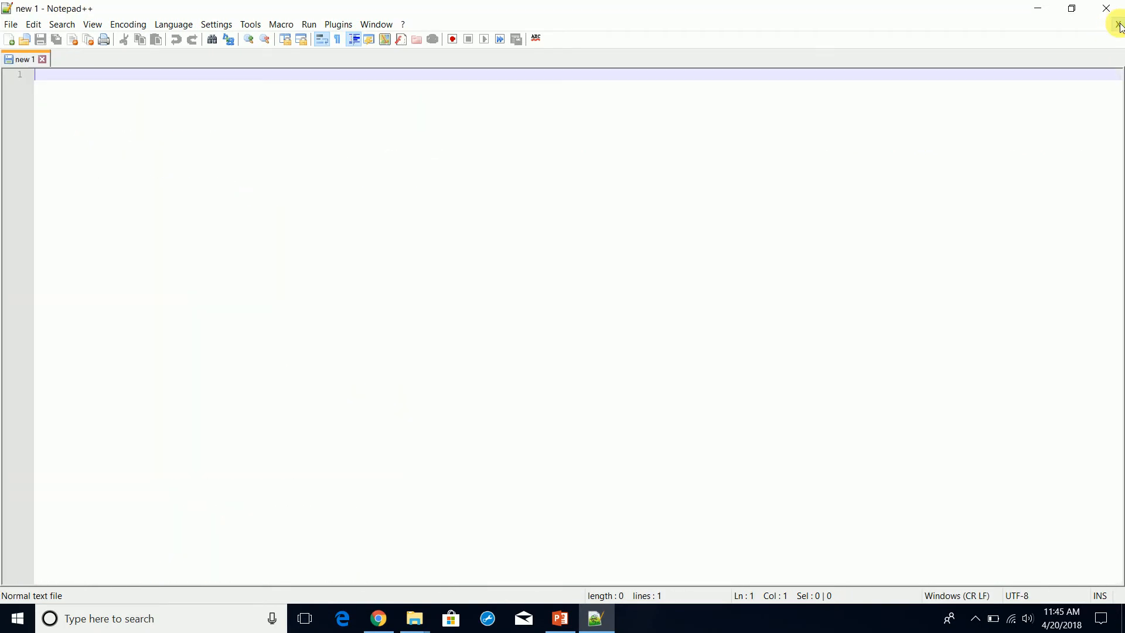
pyautogui.click(1106, 8)
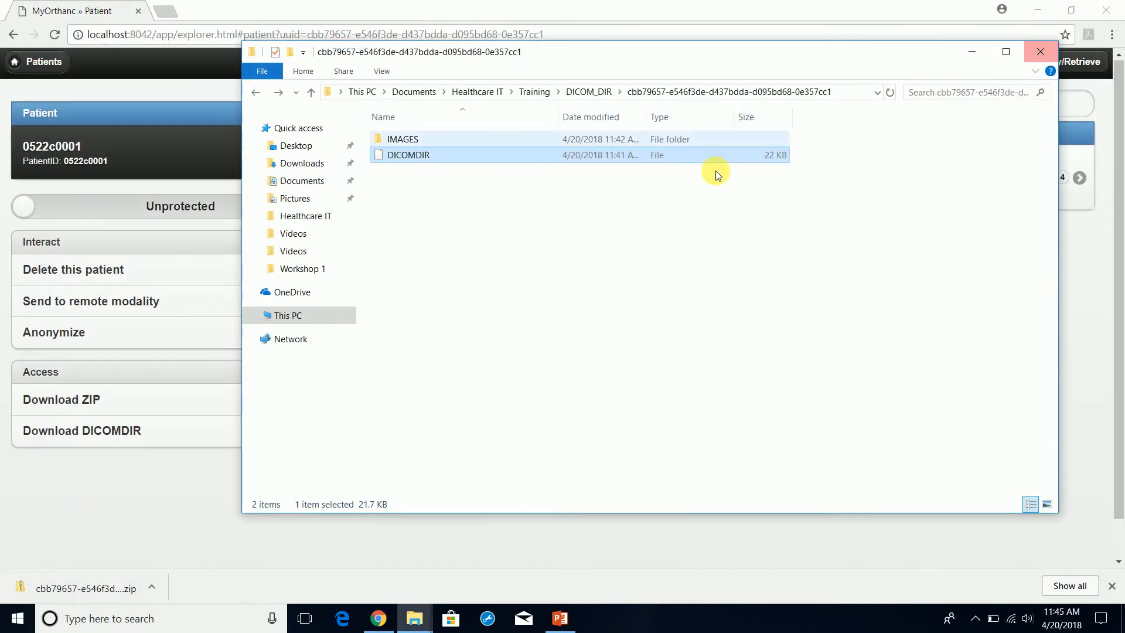
# Look through the image files in the extracted IMAGES folder and minimize the File Explorer window
pyautogui.doubleClick(389, 140)
pyautogui.scroll(-6, 407, 274)
pyautogui.scroll(-13, 408, 279)
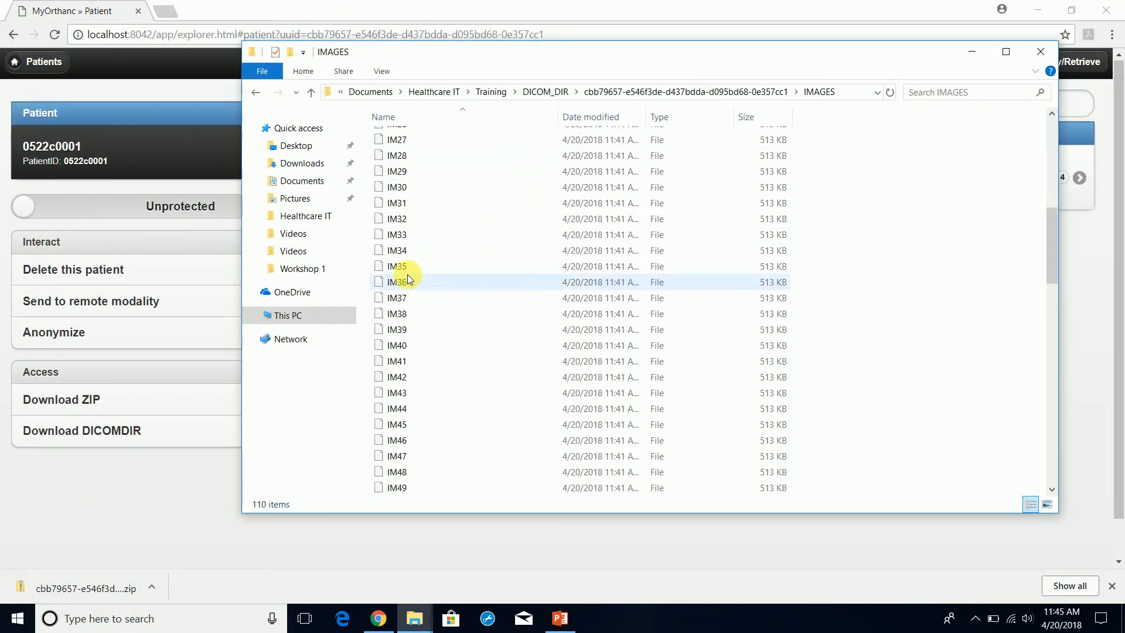
pyautogui.scroll(19, 409, 281)
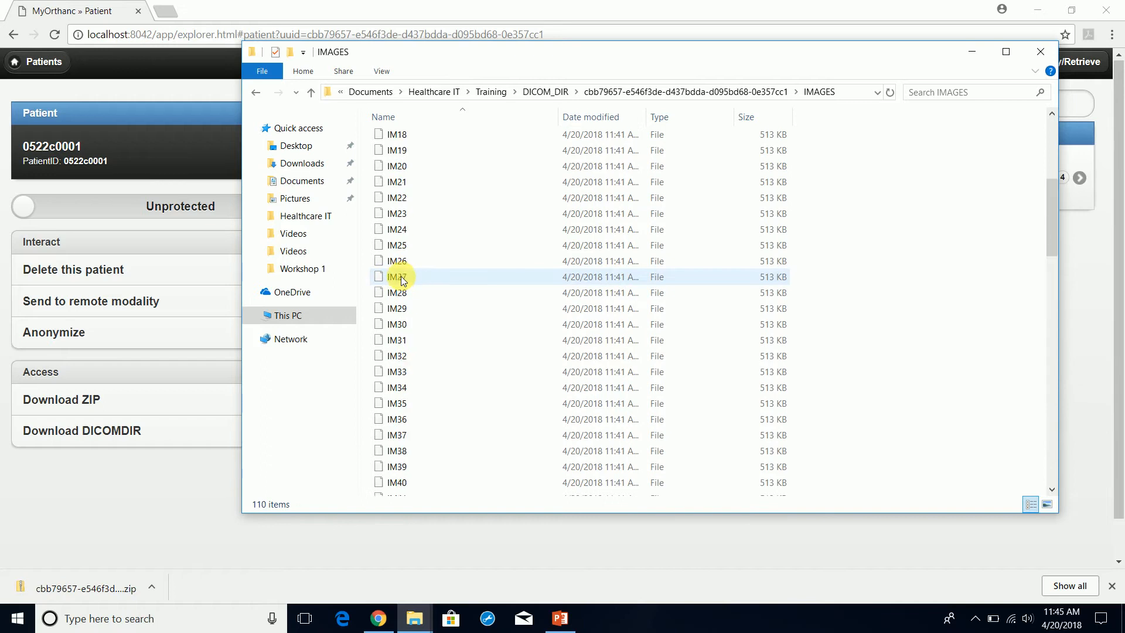
pyautogui.click(973, 51)
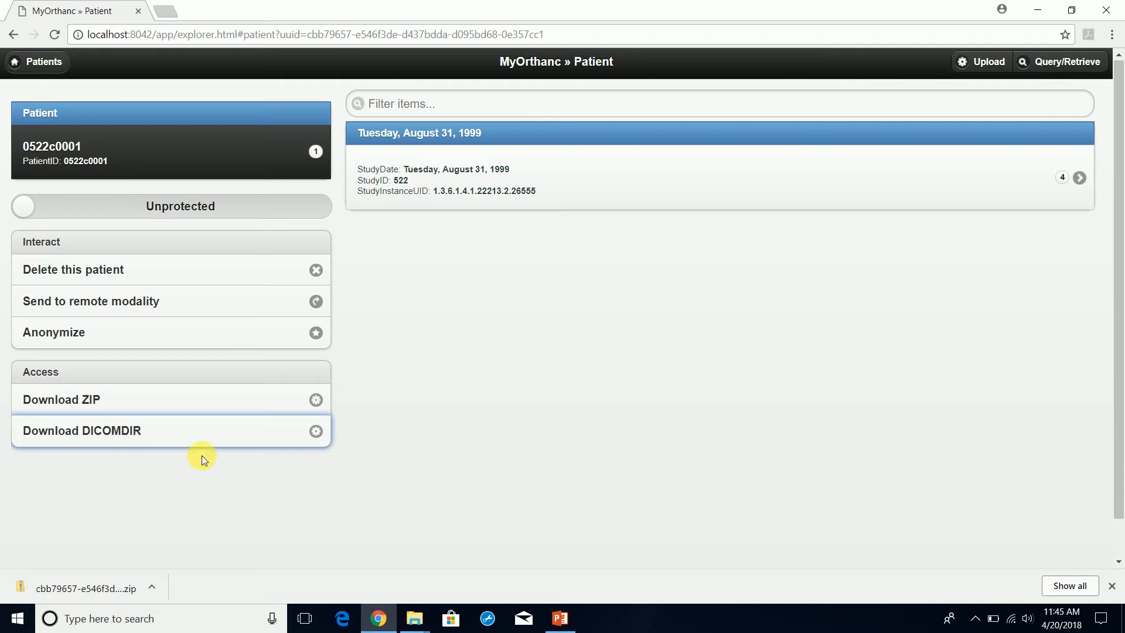
# Open Instance 1 of the "CTs from rtog conversion" series in the patient's August 31, 1999 study, dismissing the browser's download bar
pyautogui.click(496, 184)
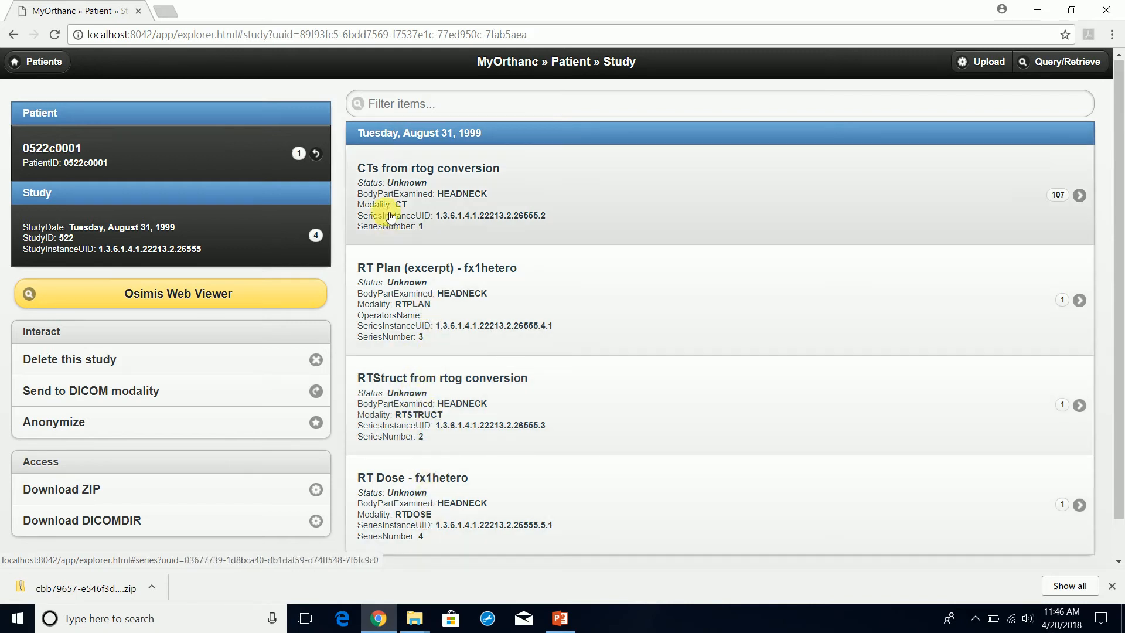
pyautogui.click(410, 182)
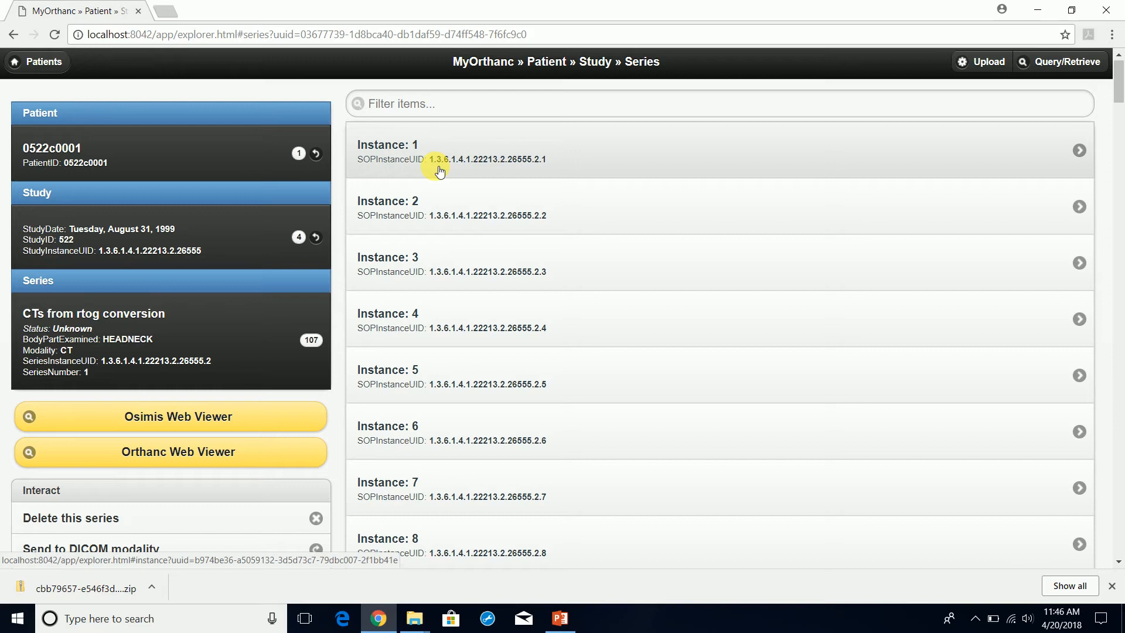
pyautogui.click(1112, 585)
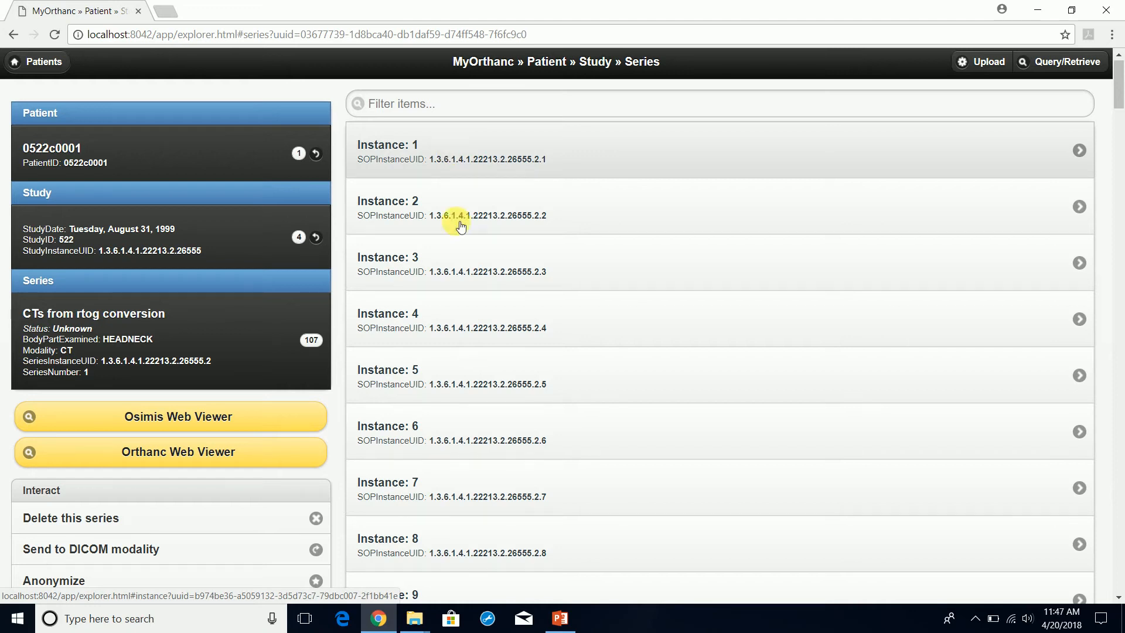
pyautogui.moveTo(1117, 98); pyautogui.dragTo(1088, 88)
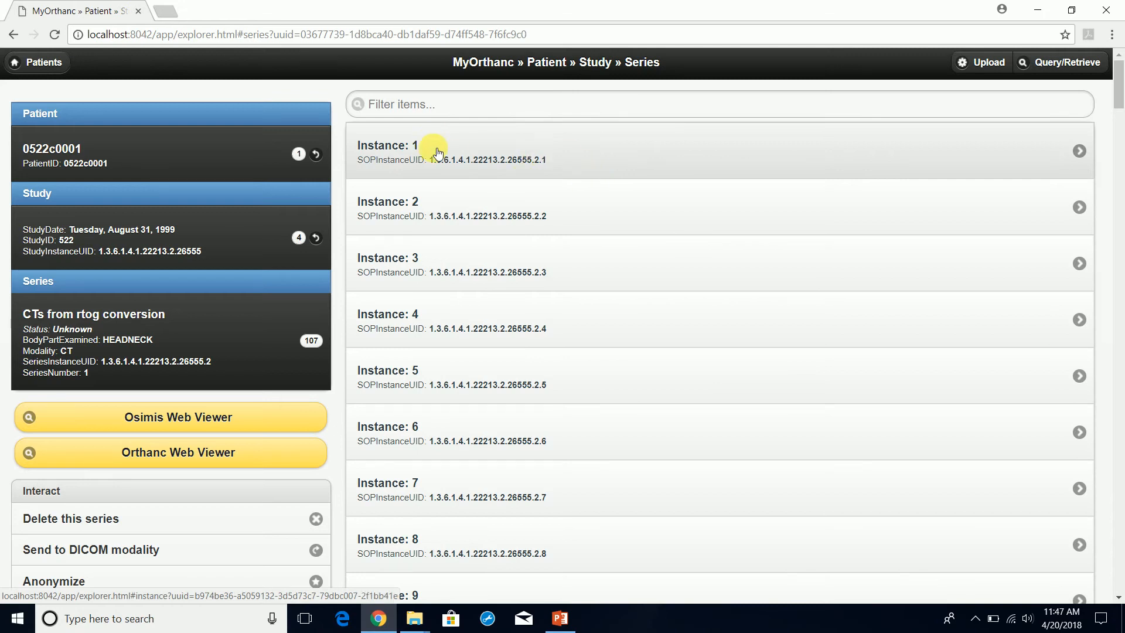
pyautogui.click(439, 153)
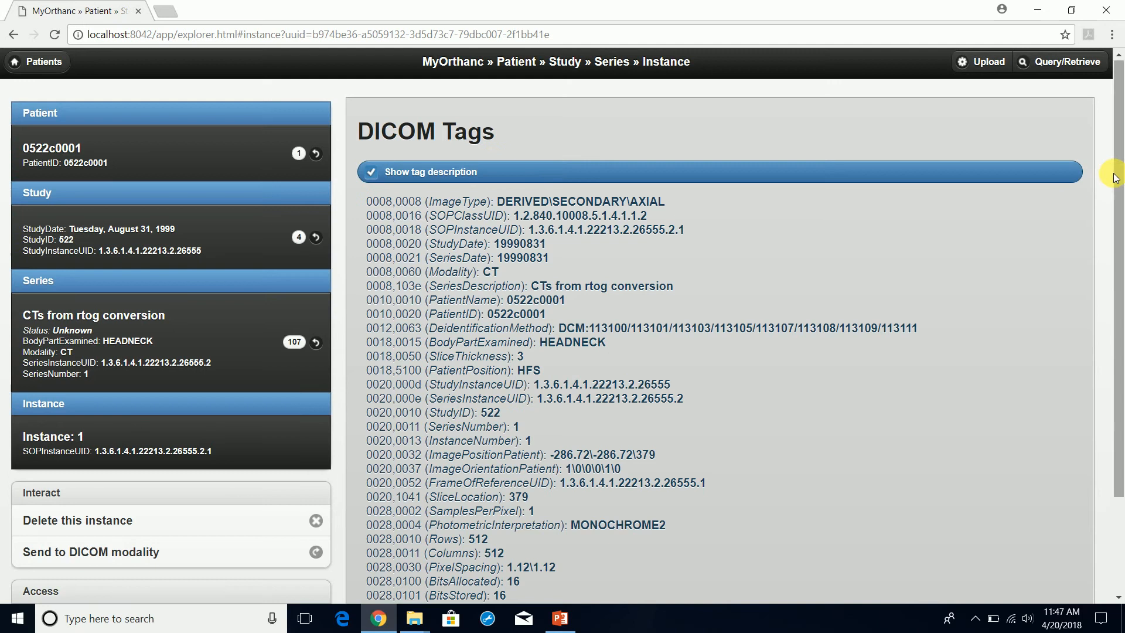
# Examine the DICOM tags of Instance 1 from ImageType through PixelData and highlight the SOPClassUID value
pyautogui.moveTo(1115, 179); pyautogui.dragTo(1105, 201)
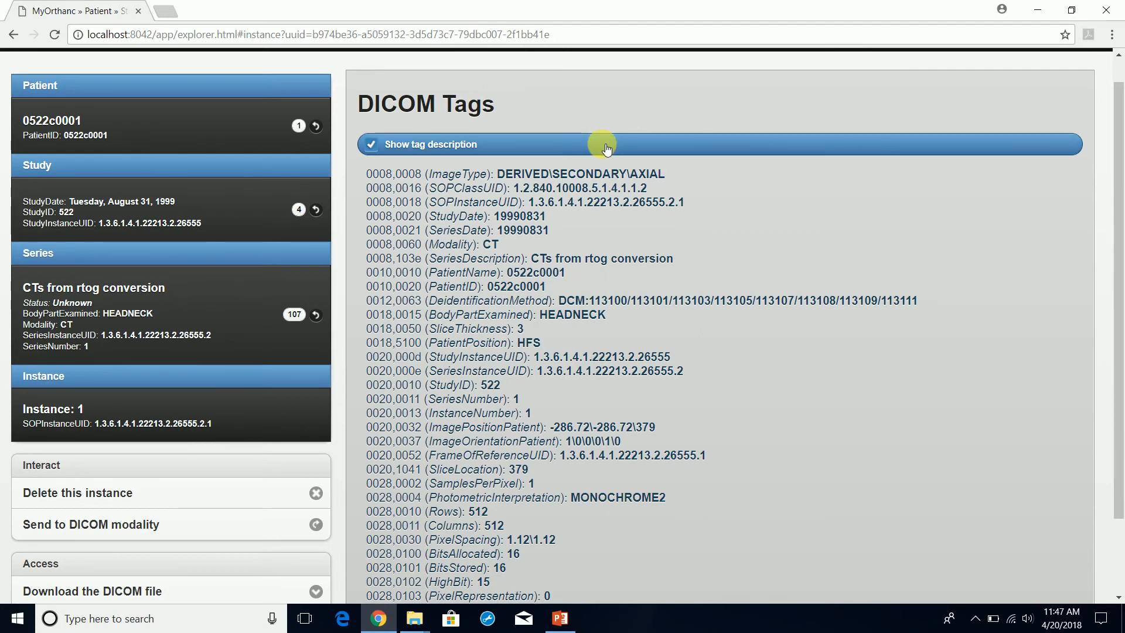
pyautogui.scroll(-1, 606, 148)
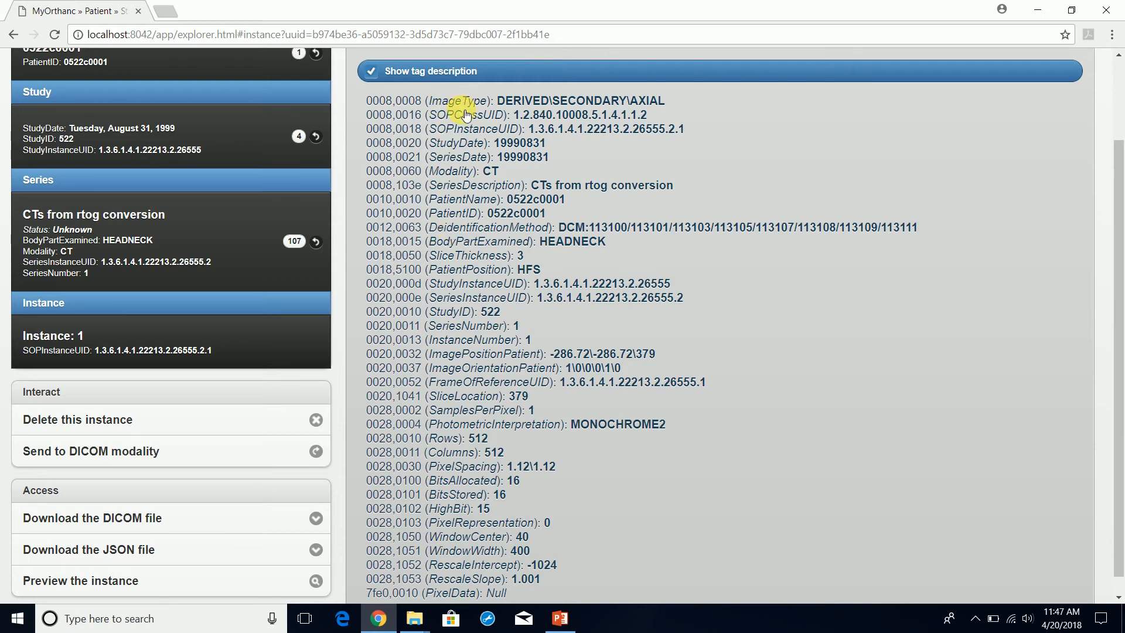
pyautogui.scroll(2, 463, 106)
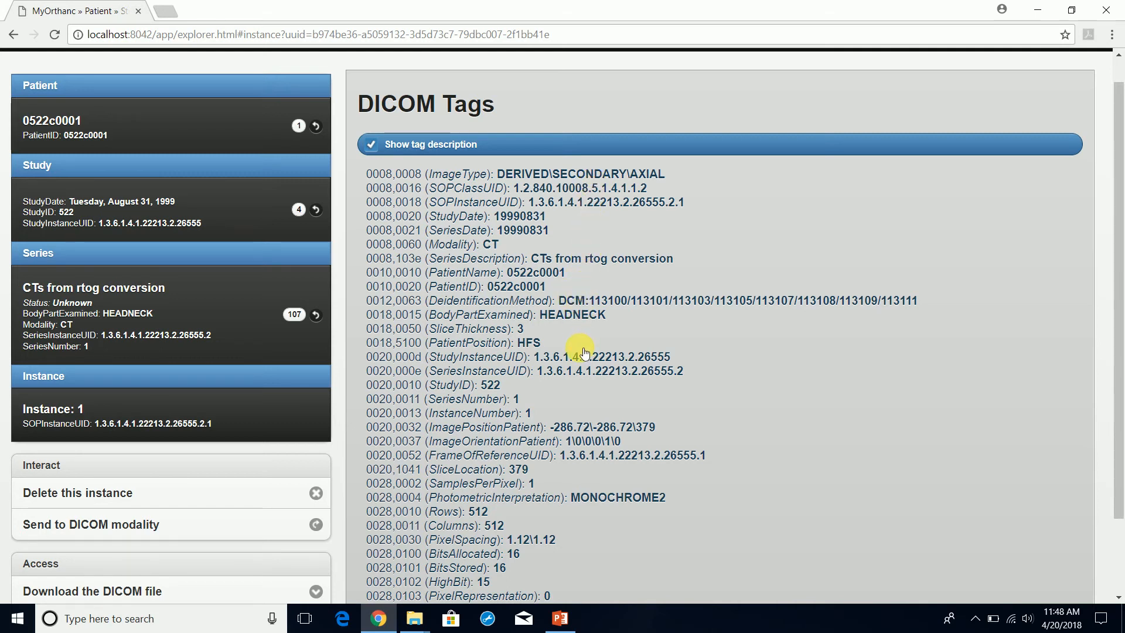
pyautogui.scroll(-2, 604, 374)
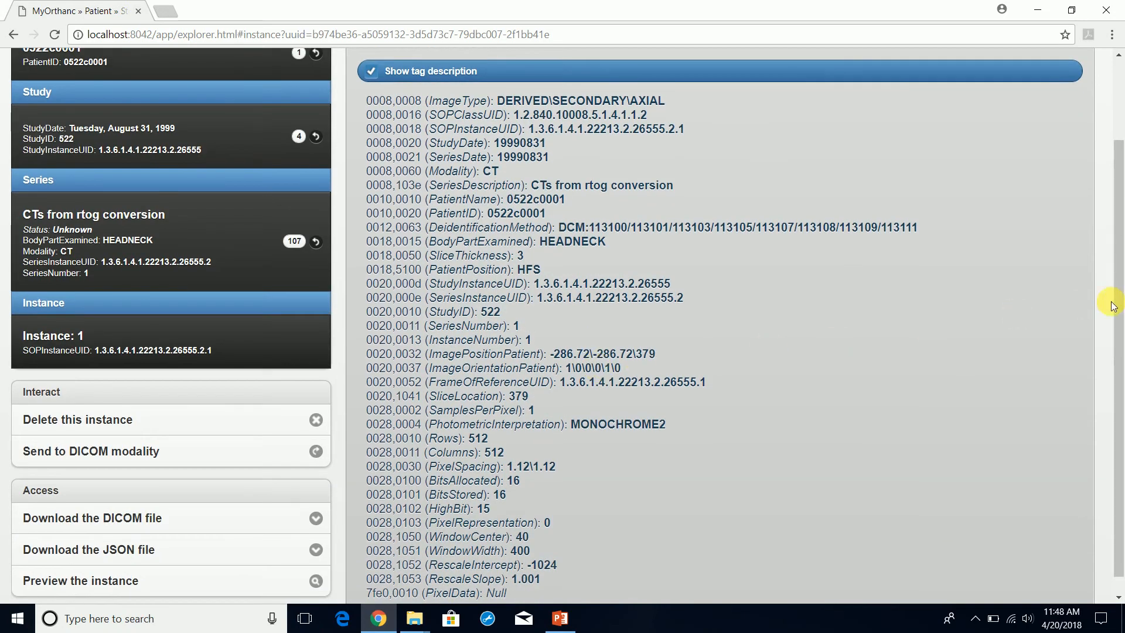
pyautogui.moveTo(1112, 306); pyautogui.dragTo(1116, 214)
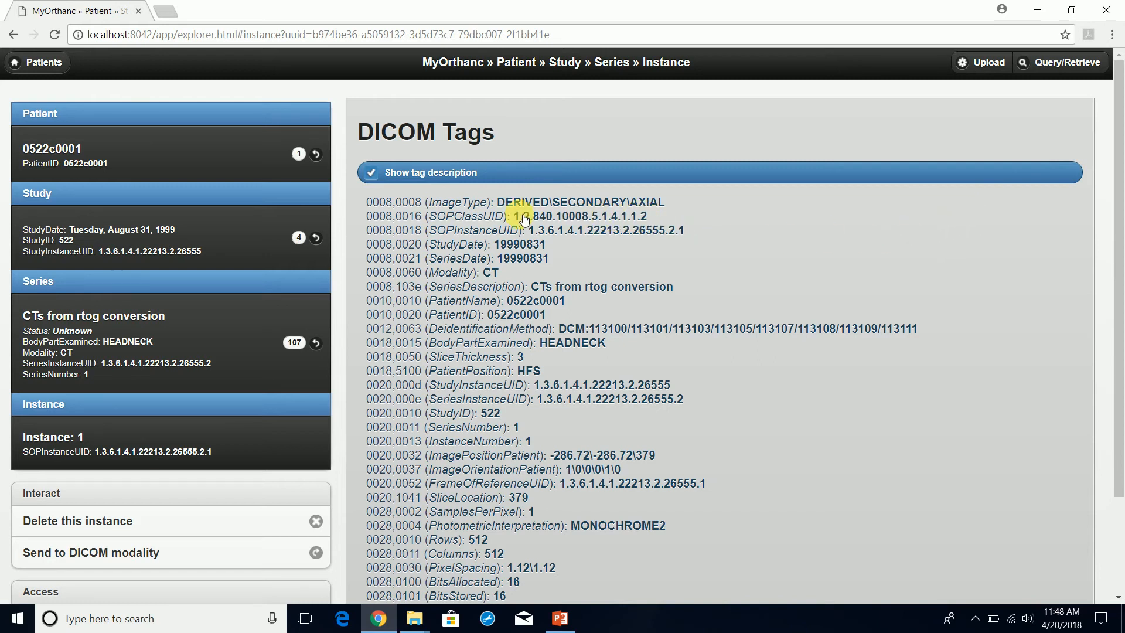
pyautogui.moveTo(649, 216); pyautogui.dragTo(674, 226)
pyautogui.moveTo(655, 221); pyautogui.dragTo(525, 221)
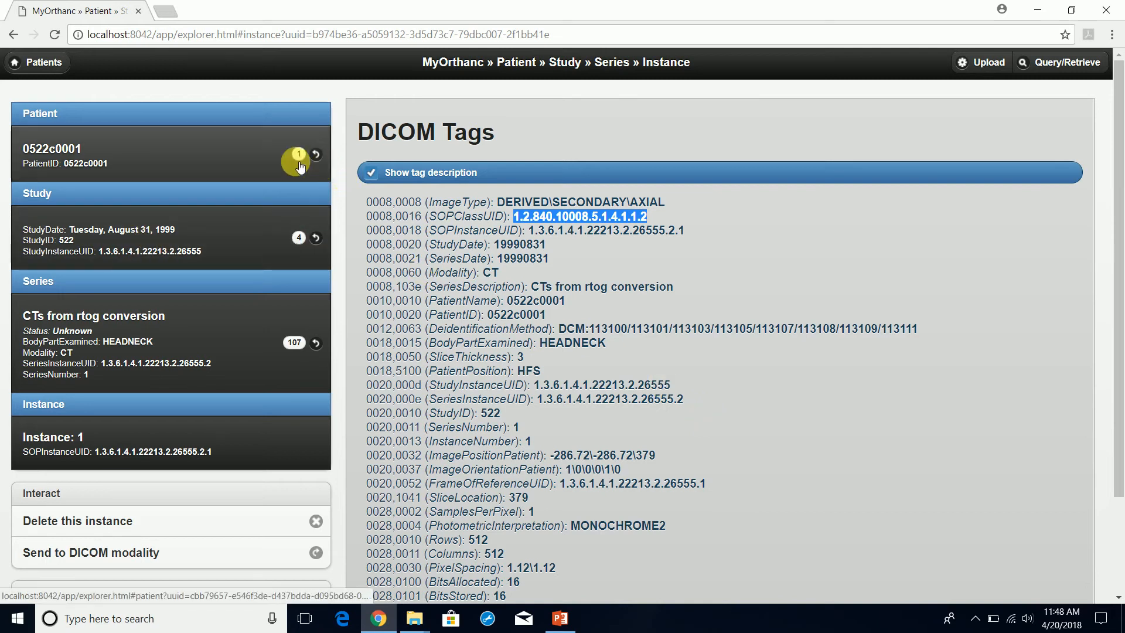
# Return to the study level and drill down again through the CT series to the DICOM tags of Instance 1
pyautogui.click(145, 233)
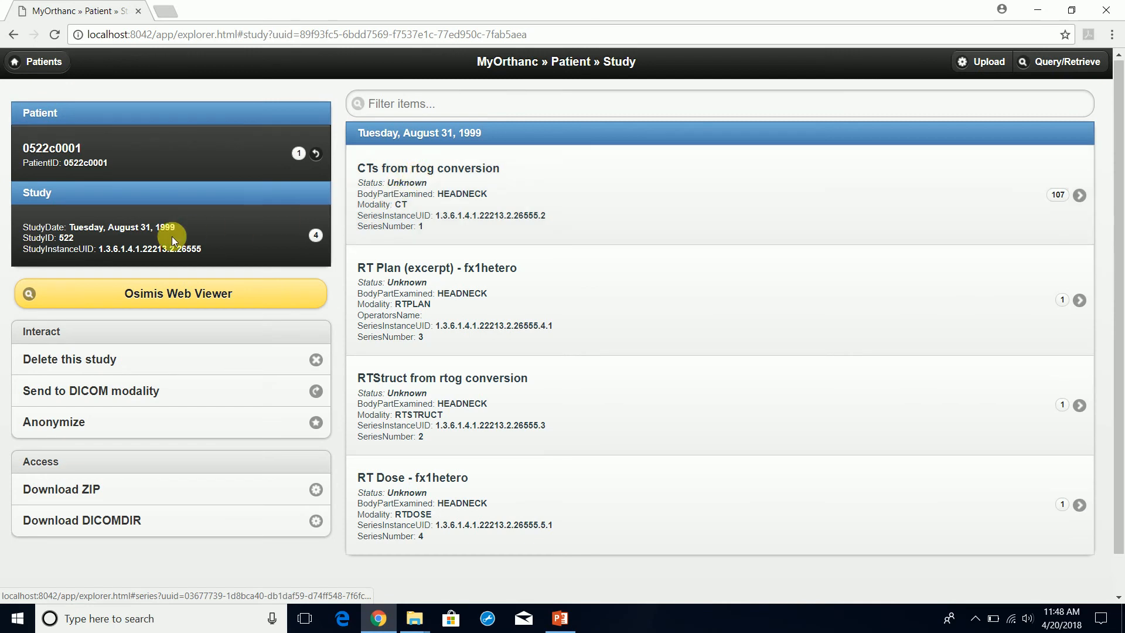
pyautogui.click(463, 206)
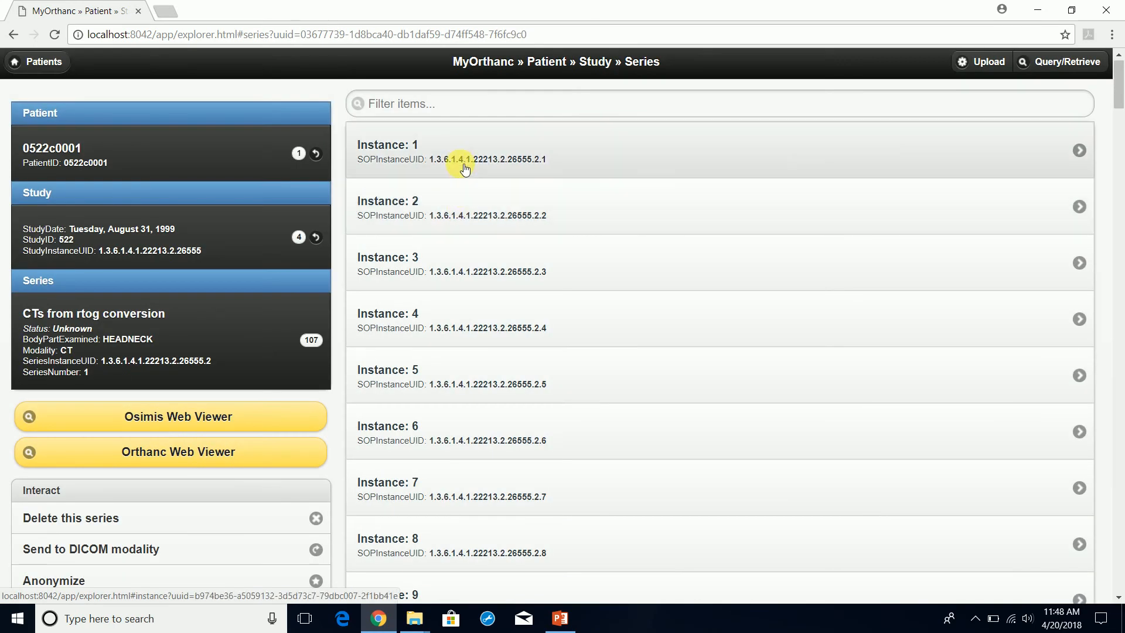
pyautogui.click(459, 159)
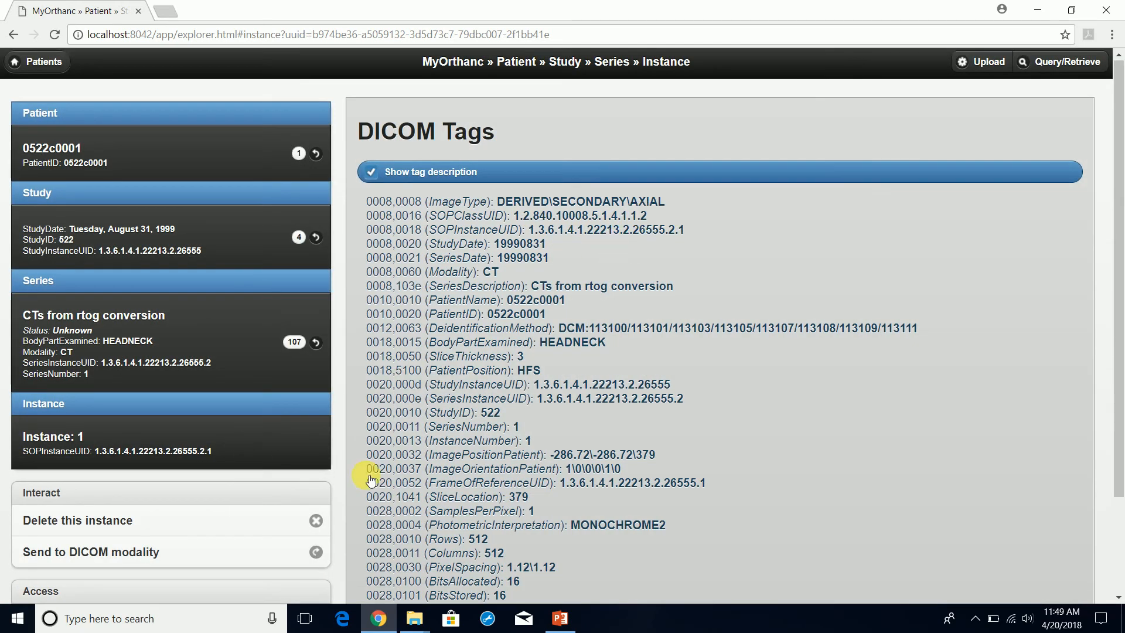
# Open a new browser tab alongside the Orthanc page
pyautogui.click(379, 618)
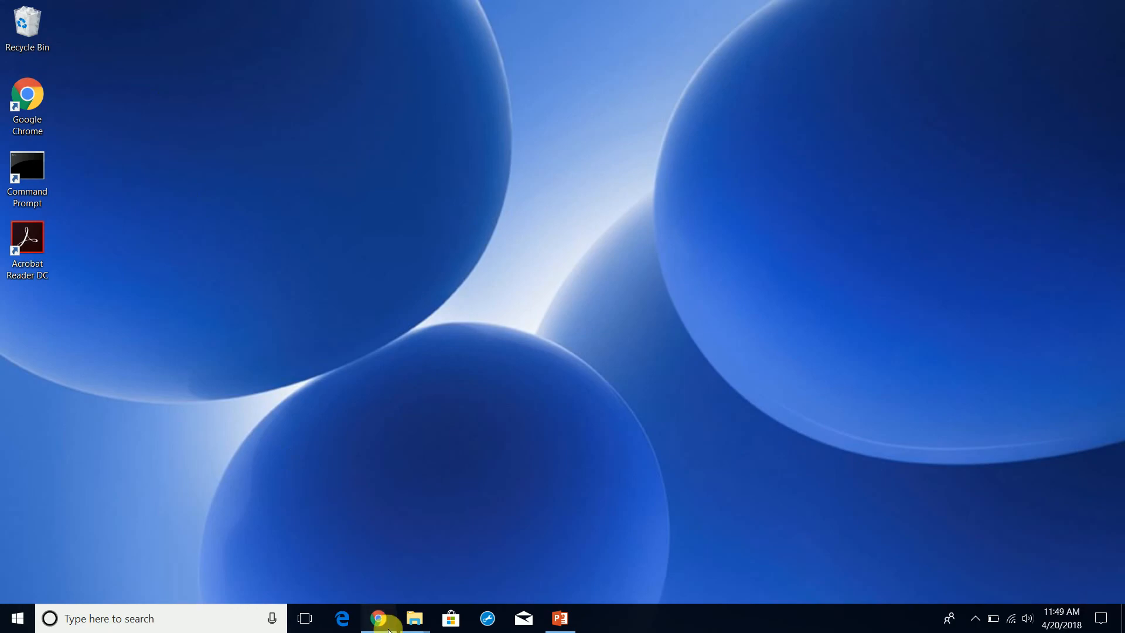
pyautogui.click(379, 618)
pyautogui.click(165, 9)
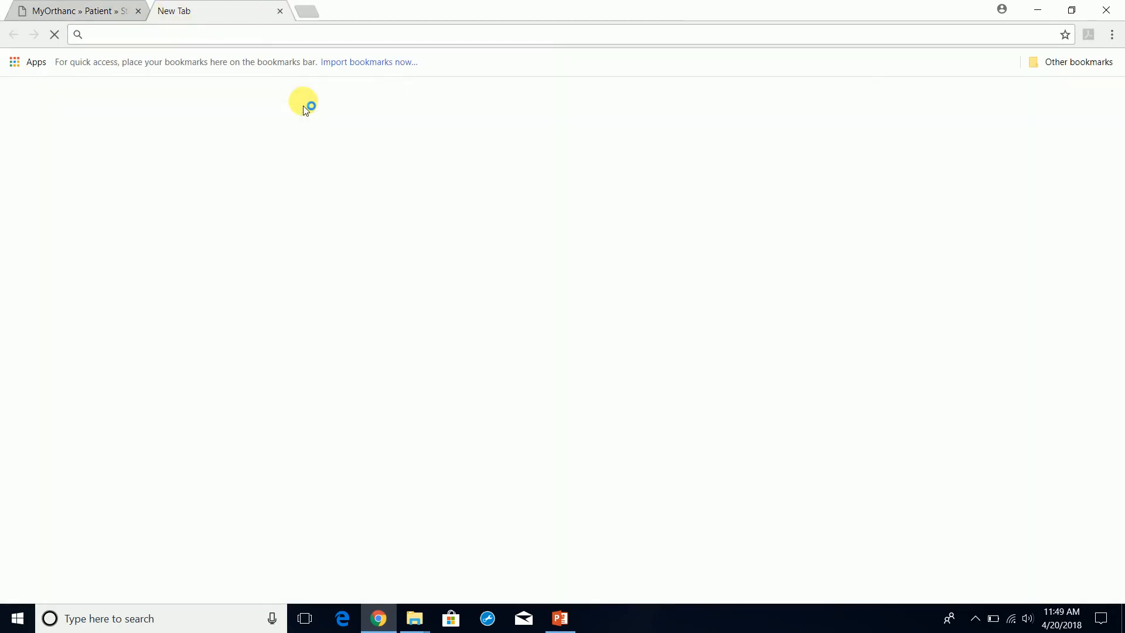
# Switch to the Healthcare_IT_Workshop1 presentation in PowerPoint, review the DCMTK – DICOM Toolkit slide, and minimize the presentation
pyautogui.click(561, 619)
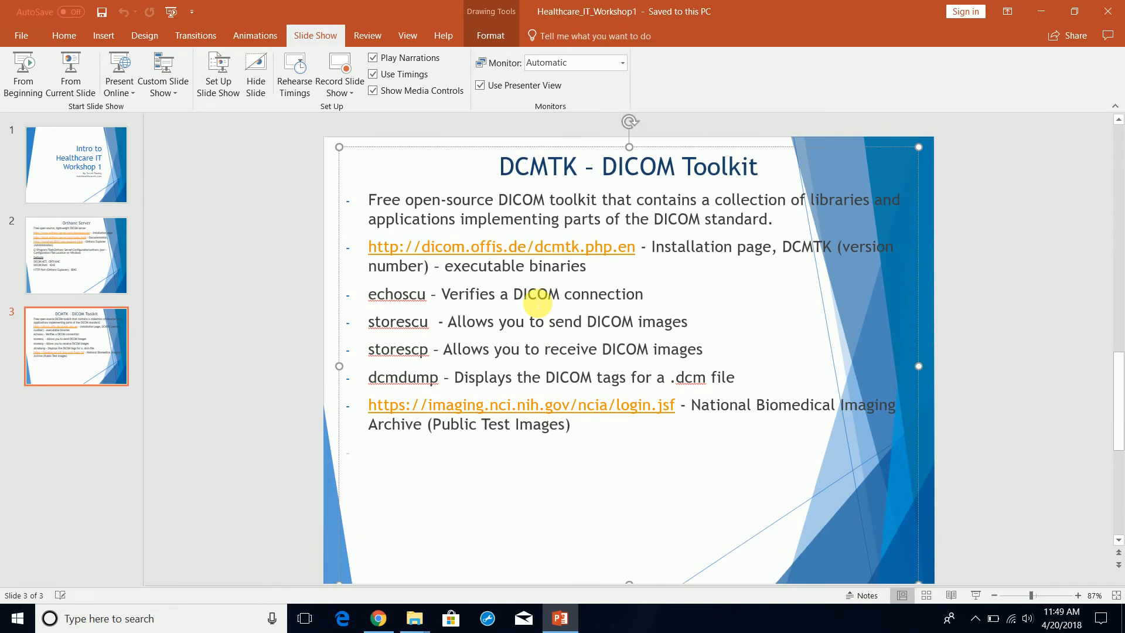
pyautogui.click(687, 304)
pyautogui.scroll(6, 796, 333)
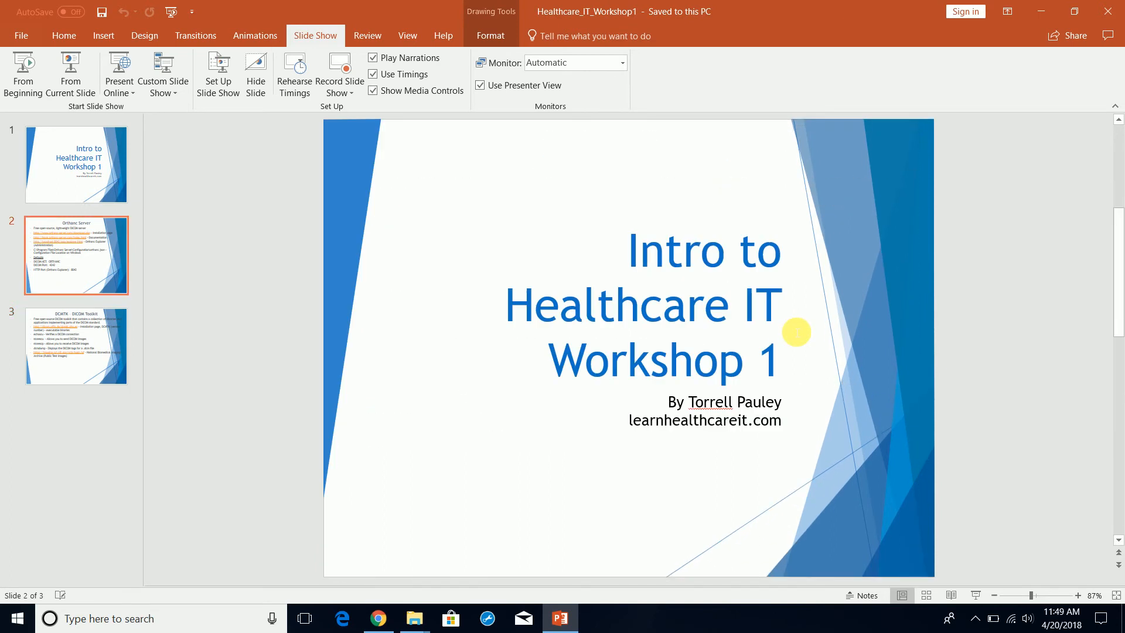
pyautogui.scroll(-6, 794, 335)
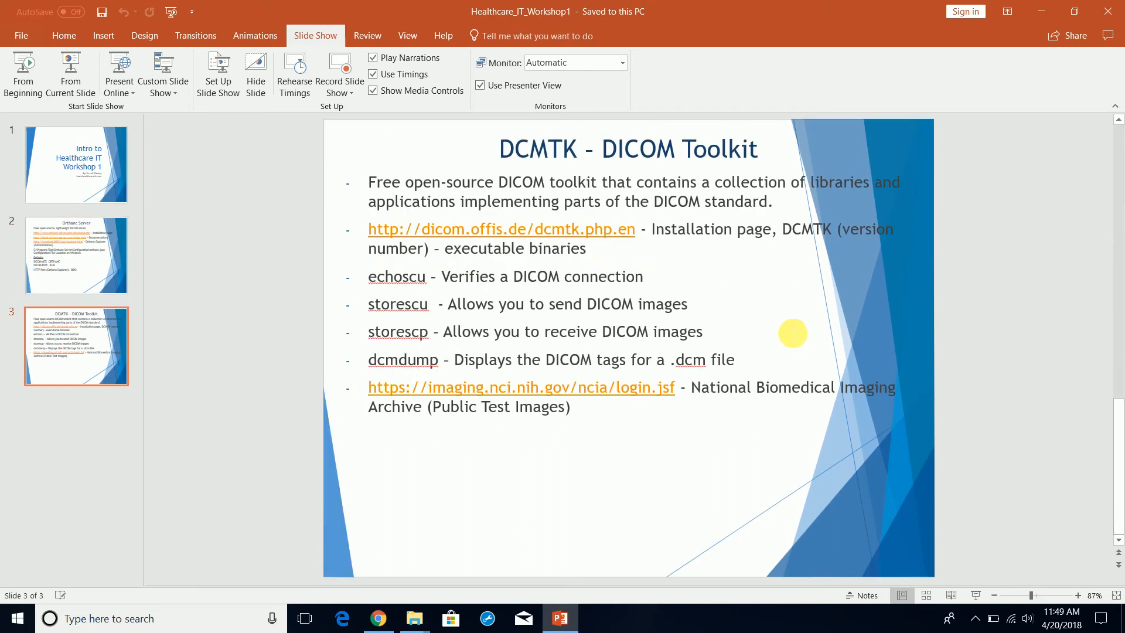
pyautogui.click(1040, 11)
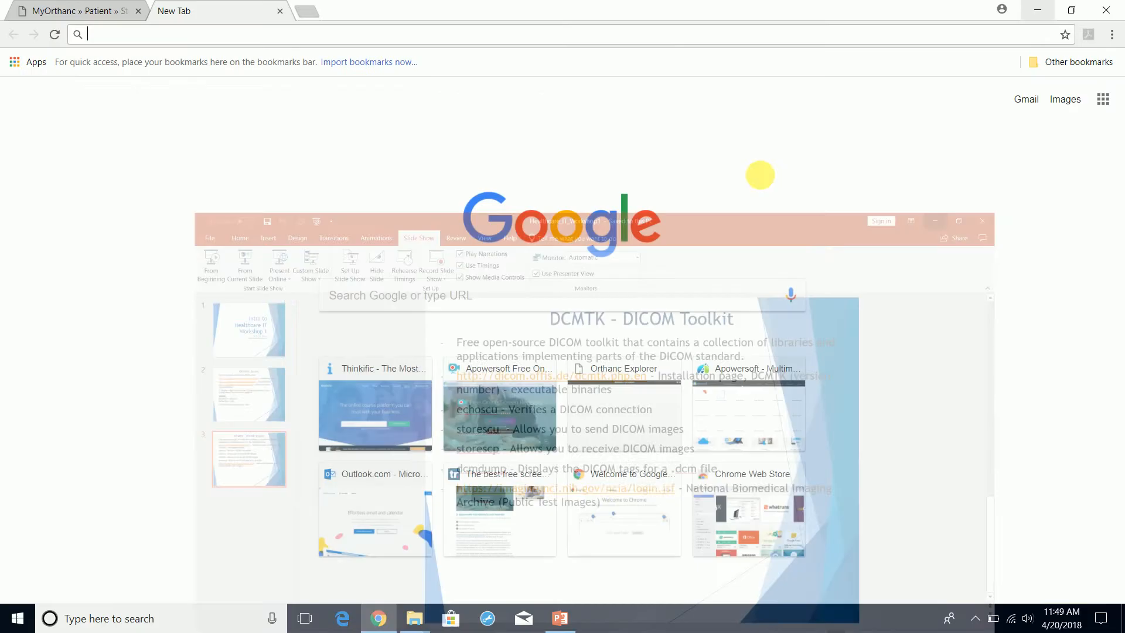